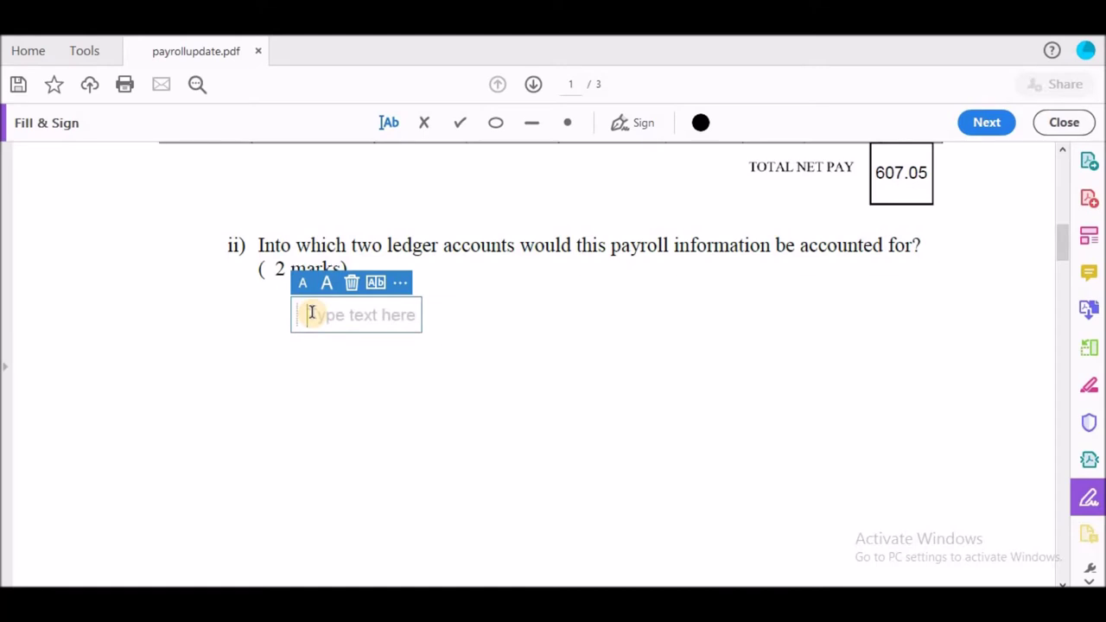
Enter "cash or bank" as the first ledger account answer below question ii.
type("a")
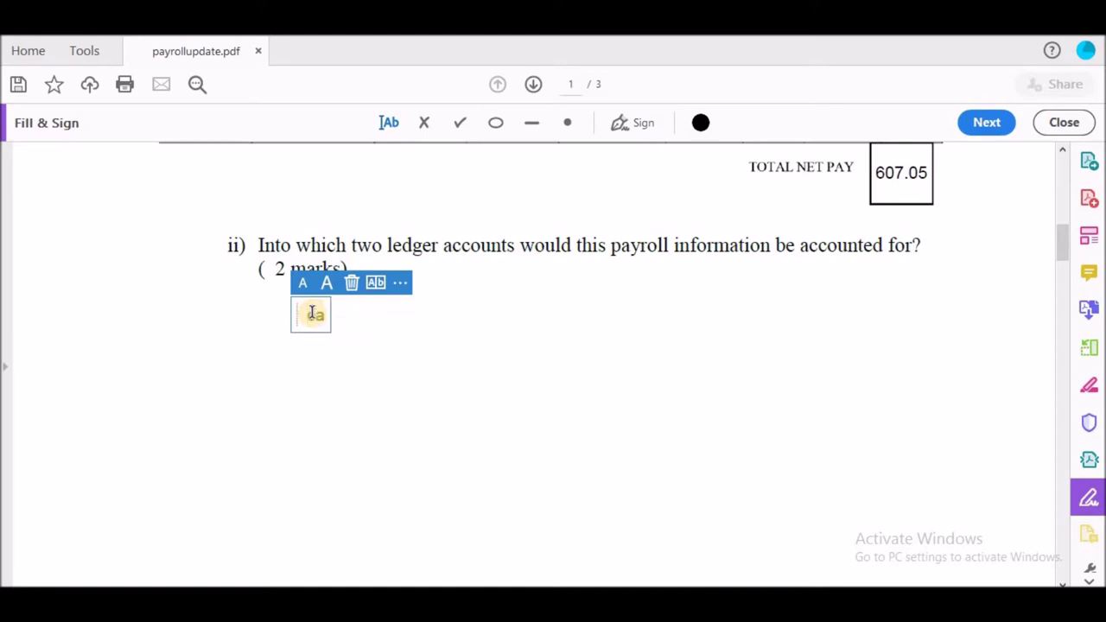
type("ashh ")
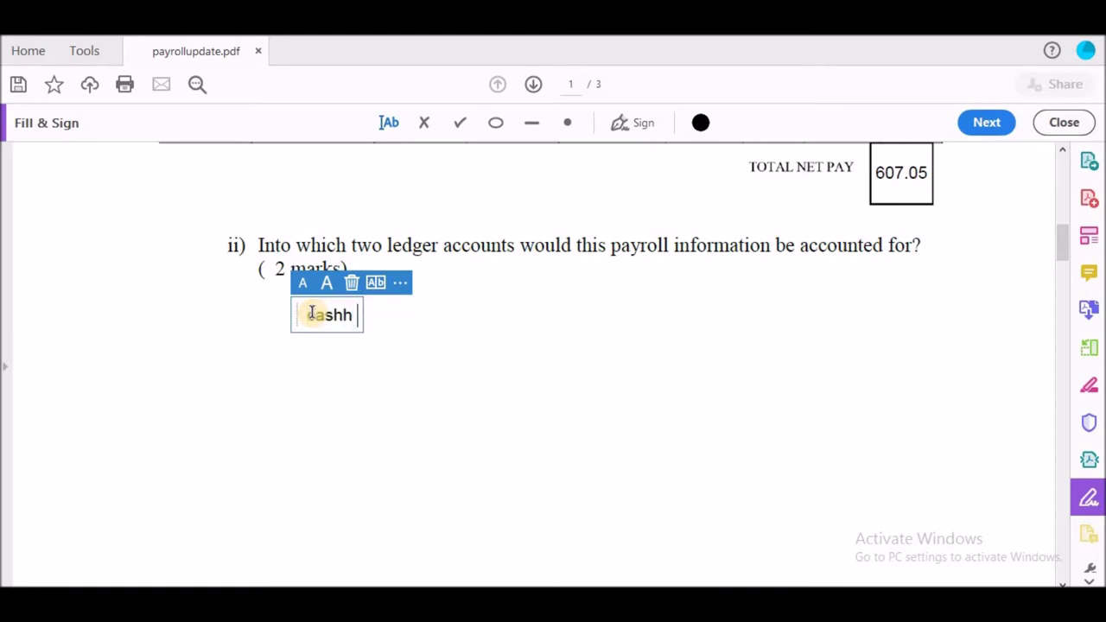
type("or bank")
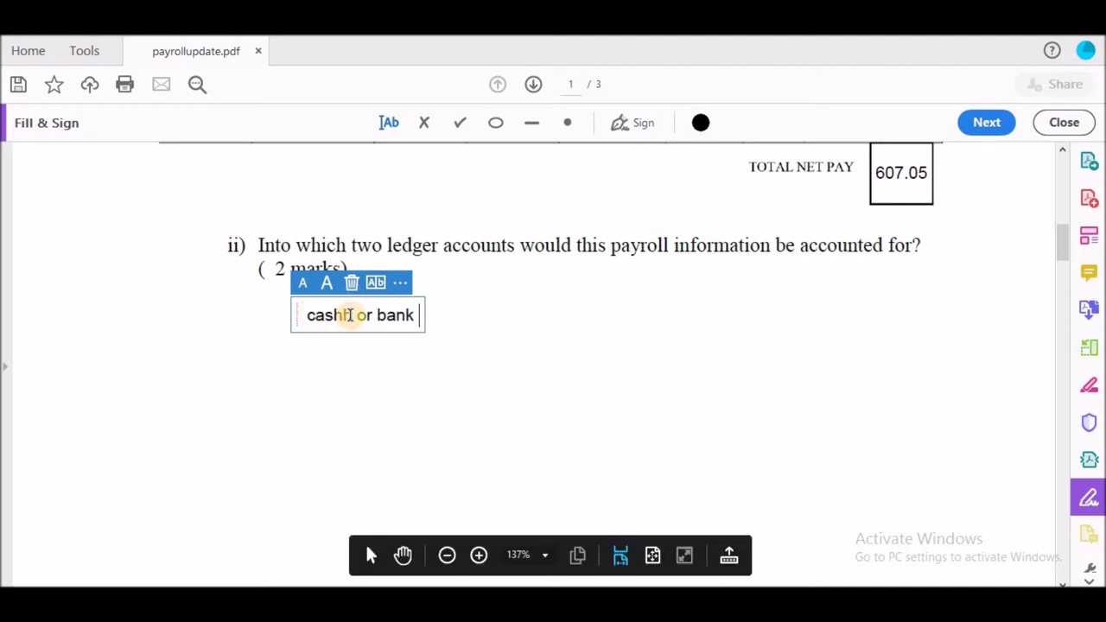
key("BackSpace")
left_click(338, 346)
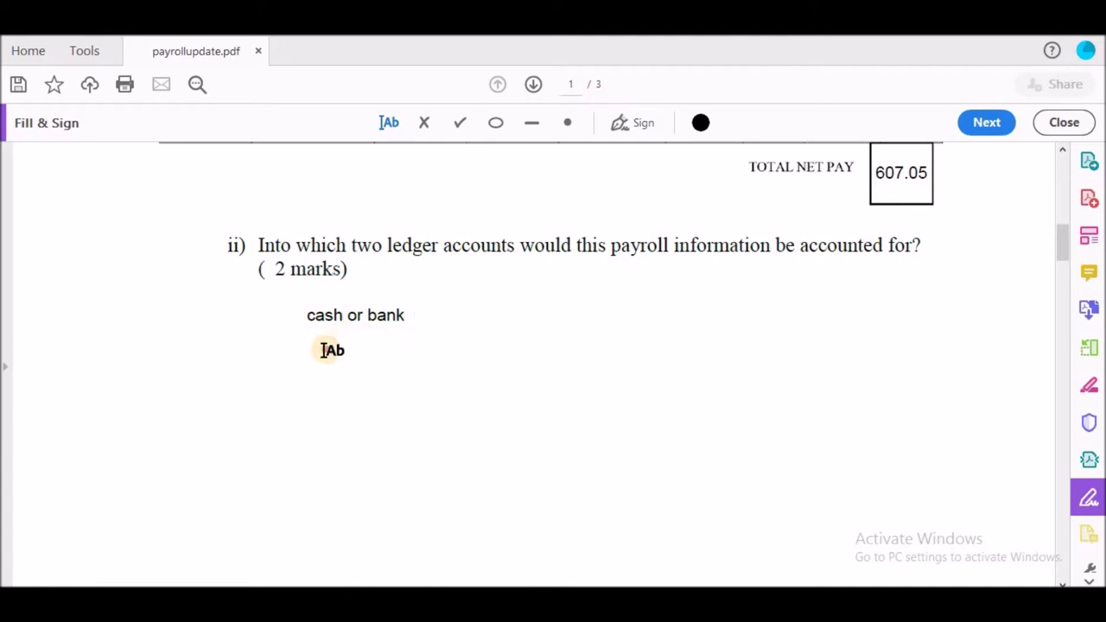
Add "salary or wages" as the second ledger account answer, beneath the first answer to question ii.
left_click(323, 350)
type("Salary")
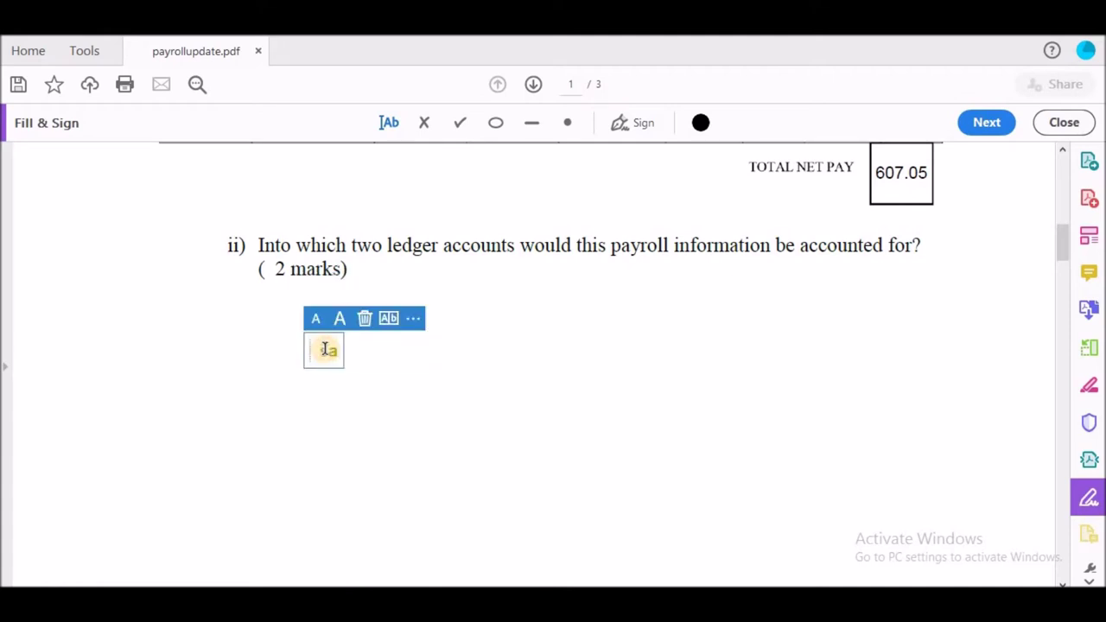
type(" or wages")
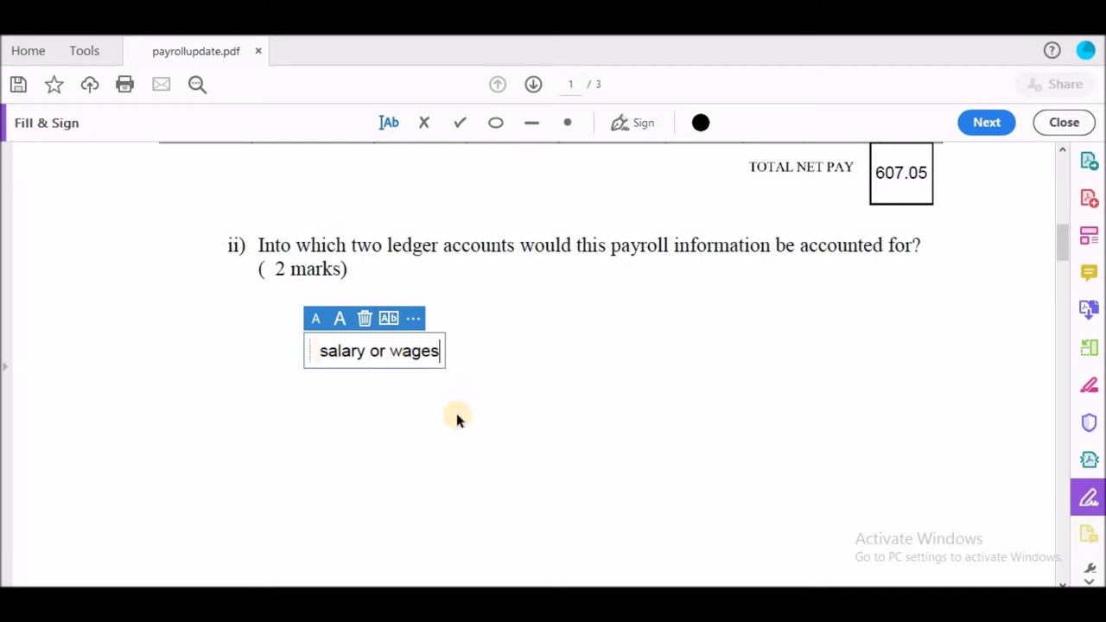
left_click(464, 415)
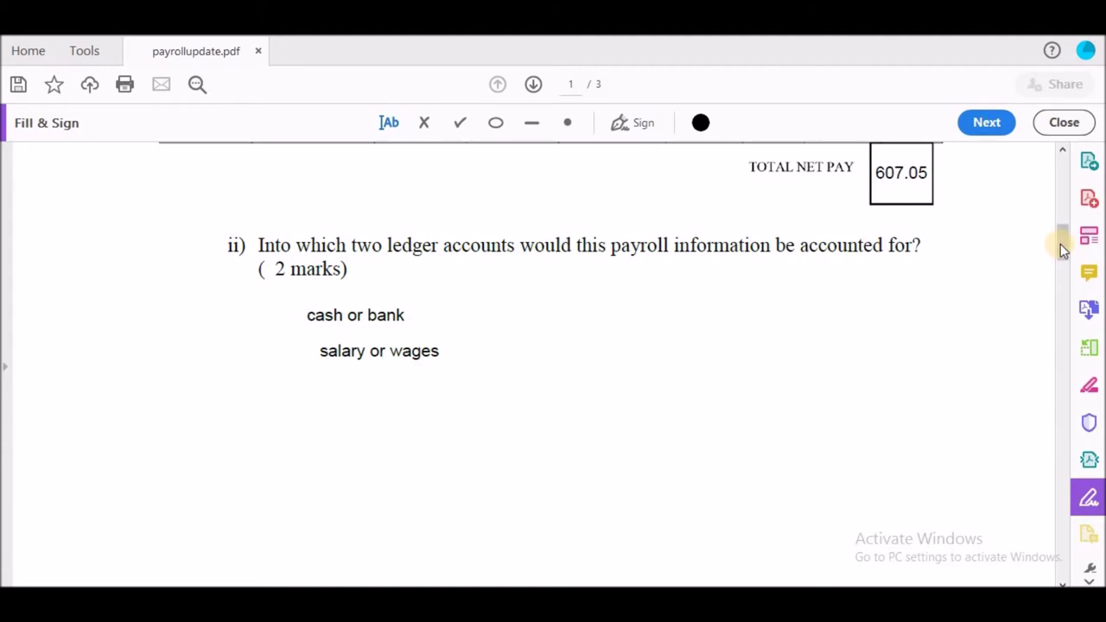
Read question 2's payroll data table and its additional information on page 2, removing any stray text box.
left_click_drag(1060, 244, 1065, 333)
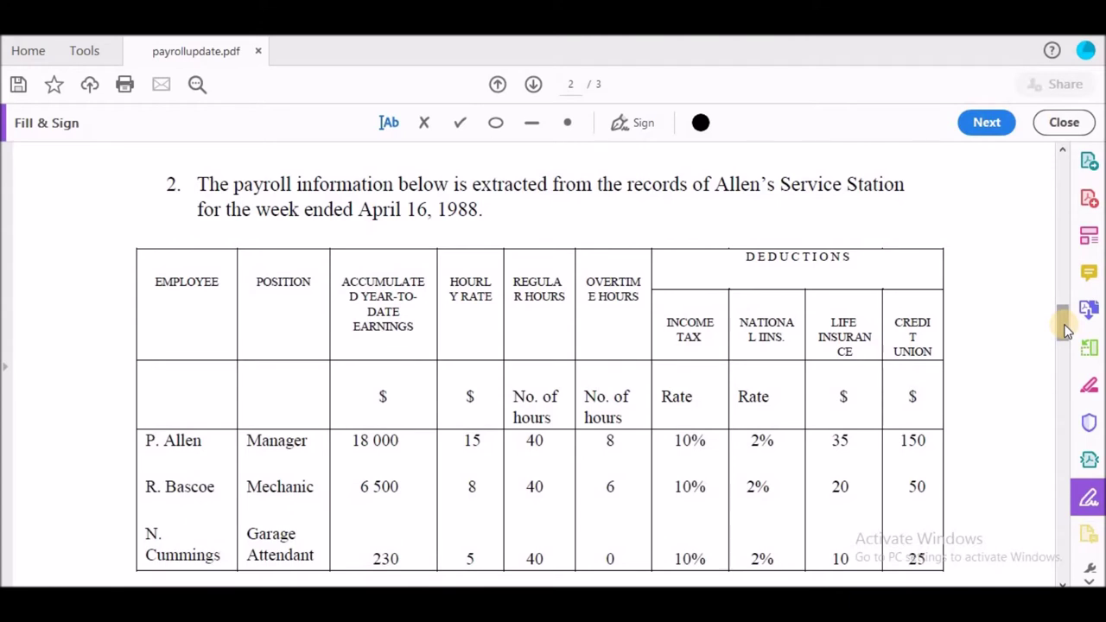
left_click_drag(1066, 333, 1066, 339)
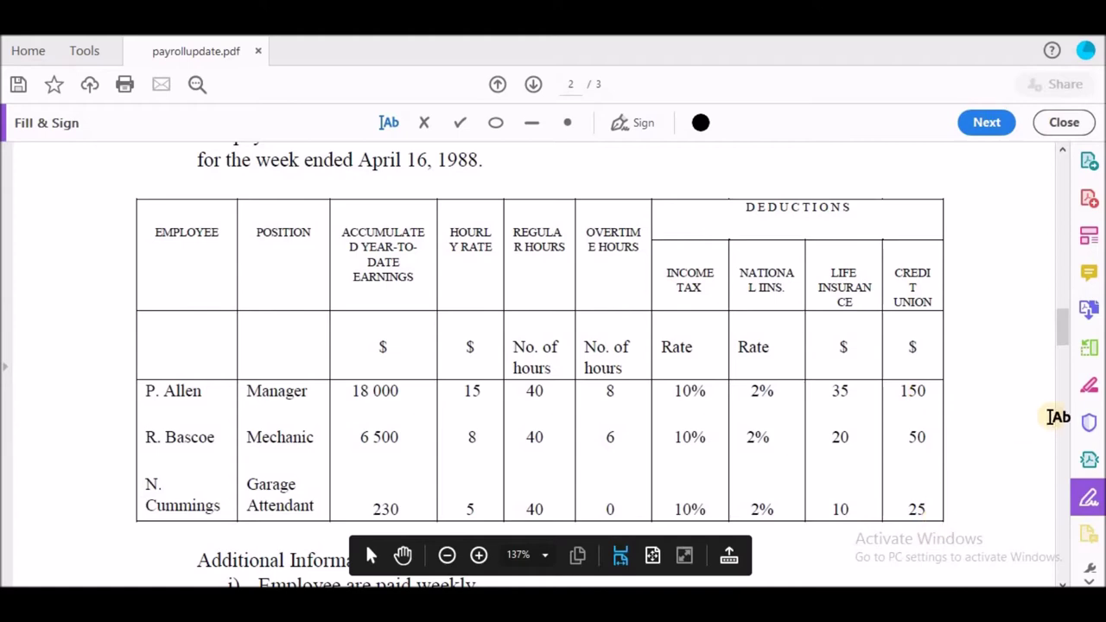
left_click_drag(1064, 332, 1065, 356)
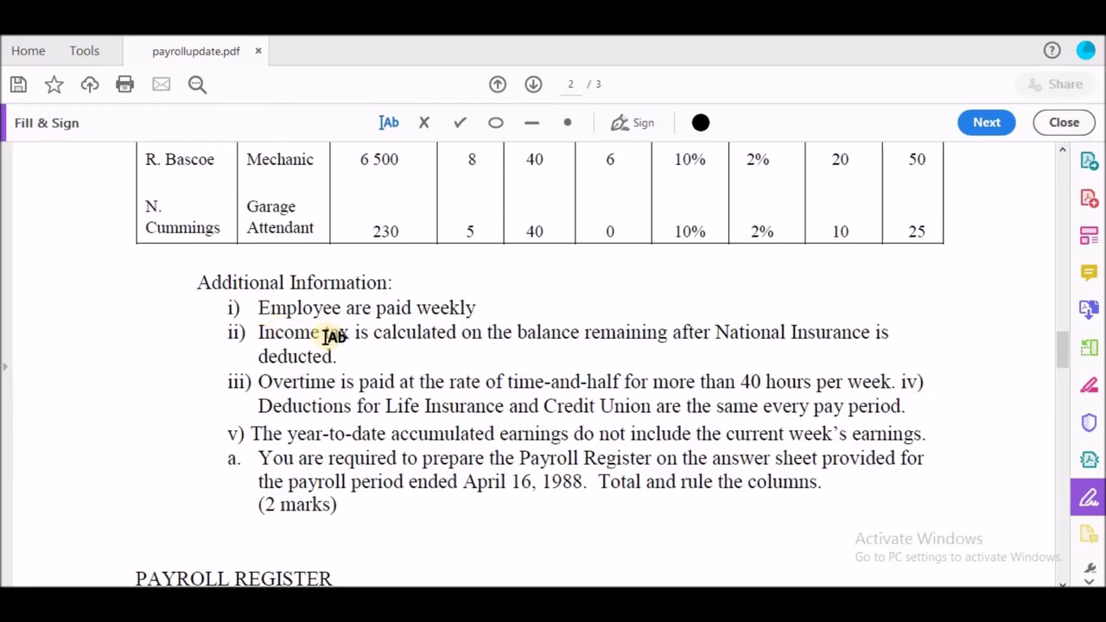
left_click(279, 335)
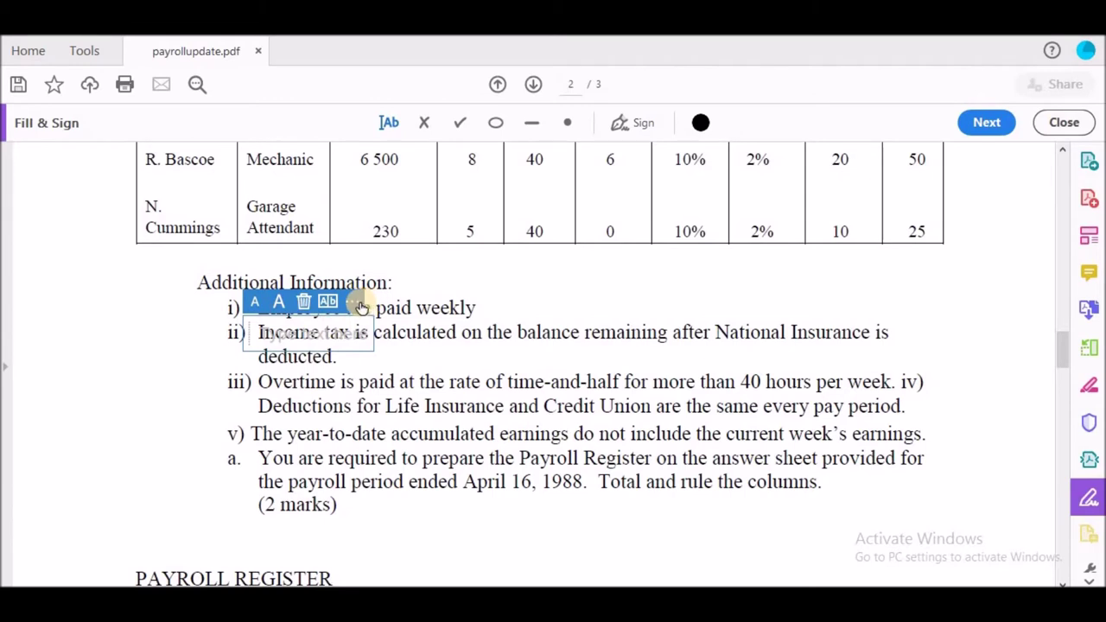
left_click(303, 301)
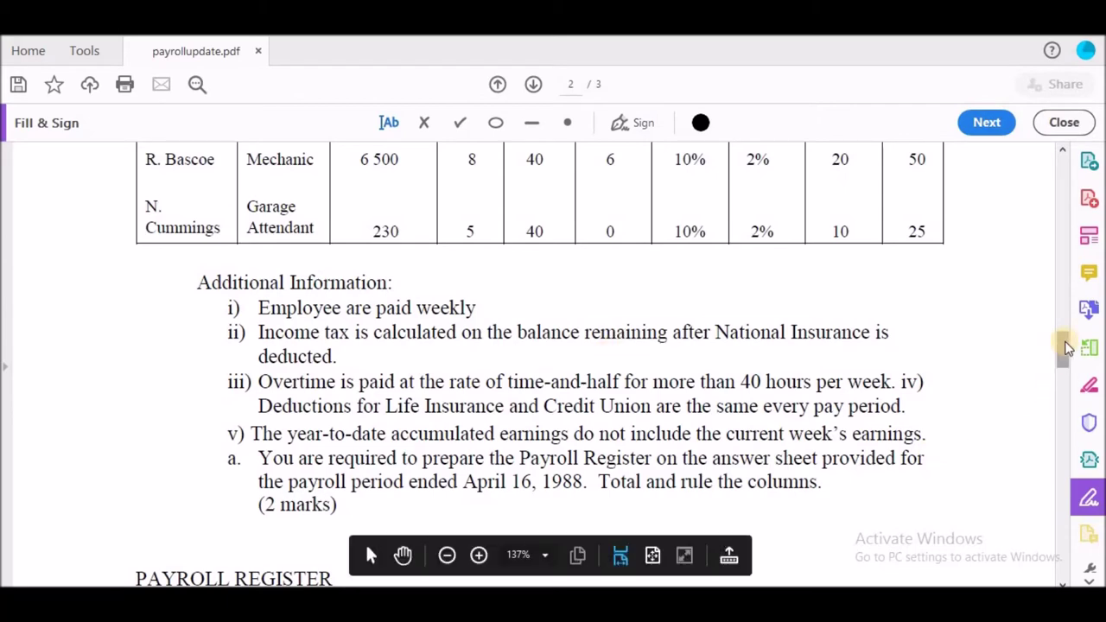
Fill the first three rows of the payroll register's Employee column with the three employees' names, in the data table's order.
left_click_drag(1064, 347, 1065, 377)
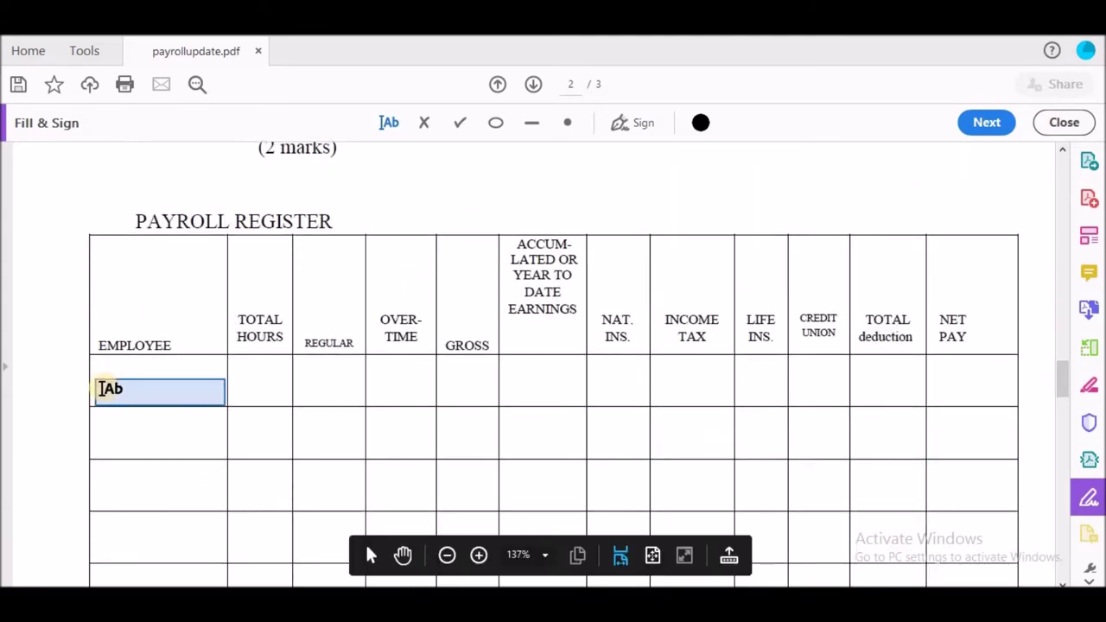
left_click(102, 390)
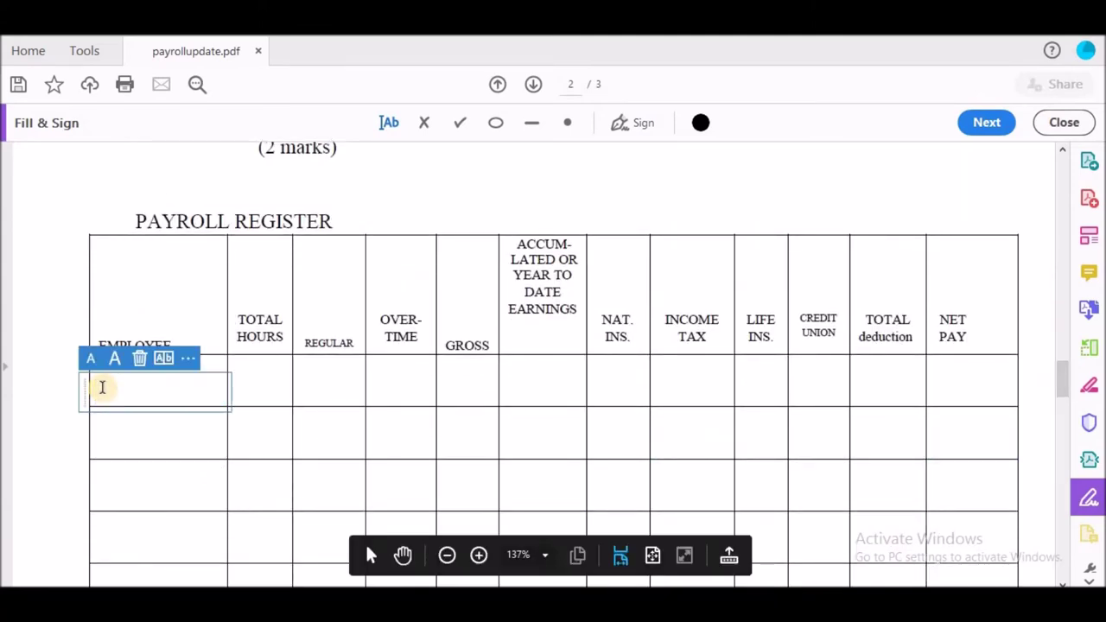
type("P. Allen")
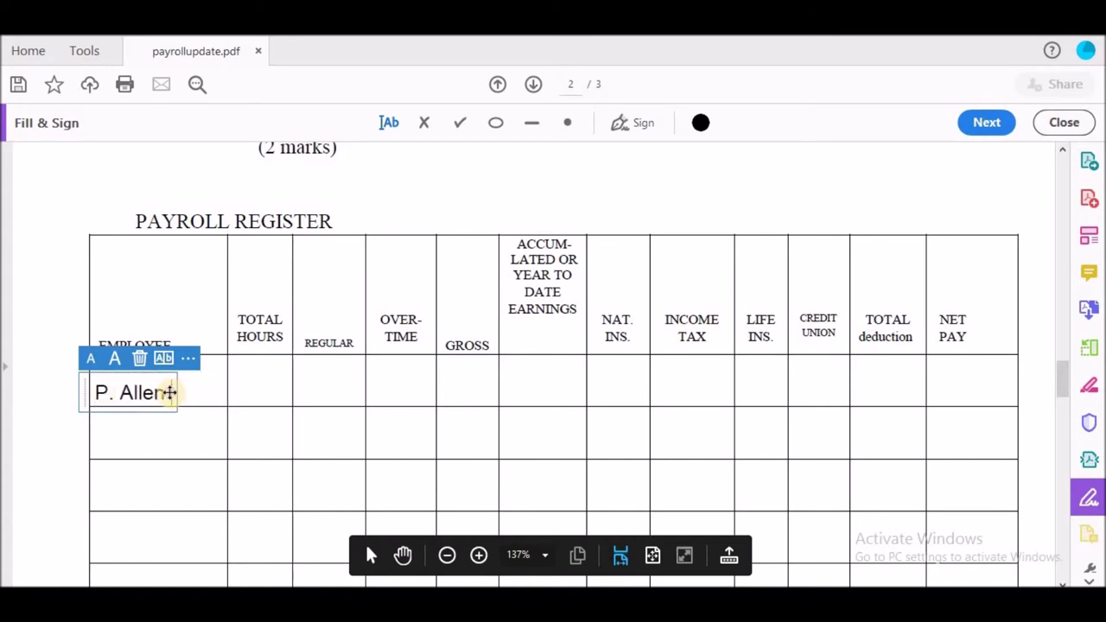
mouse_move(1058, 377)
left_mouse_down()
mouse_move(1047, 338)
mouse_move(1060, 391)
left_mouse_up()
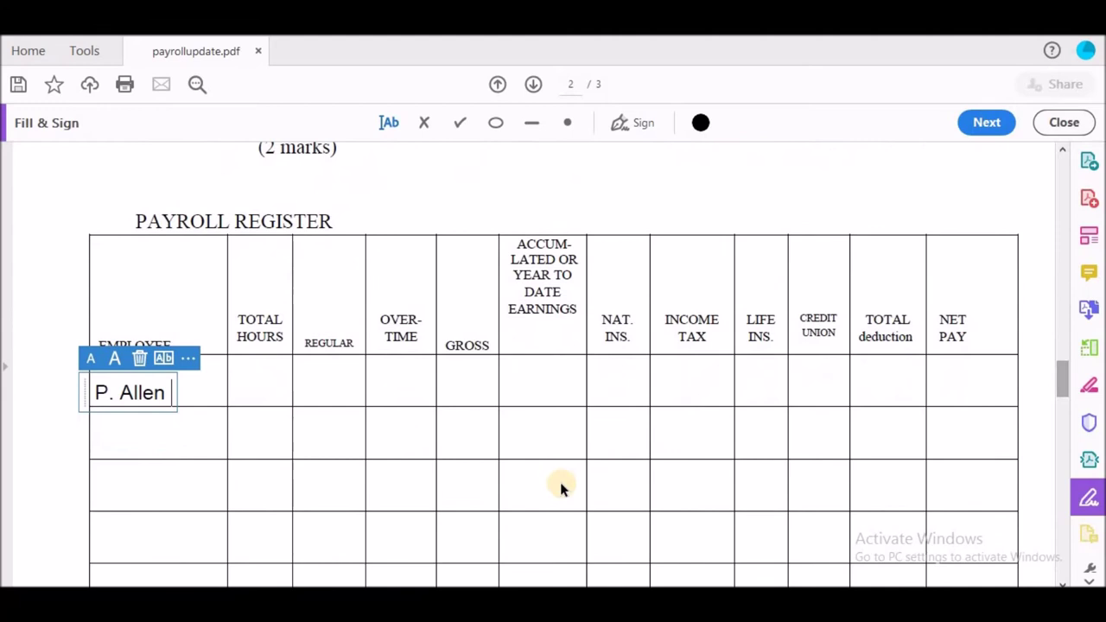
left_click(101, 446)
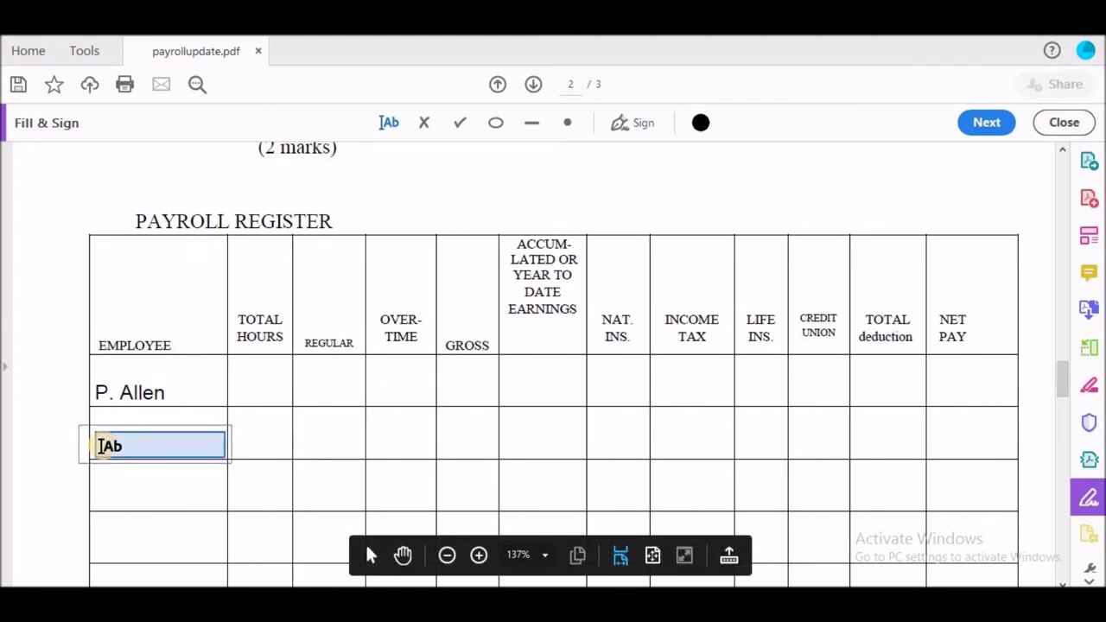
left_click(100, 446)
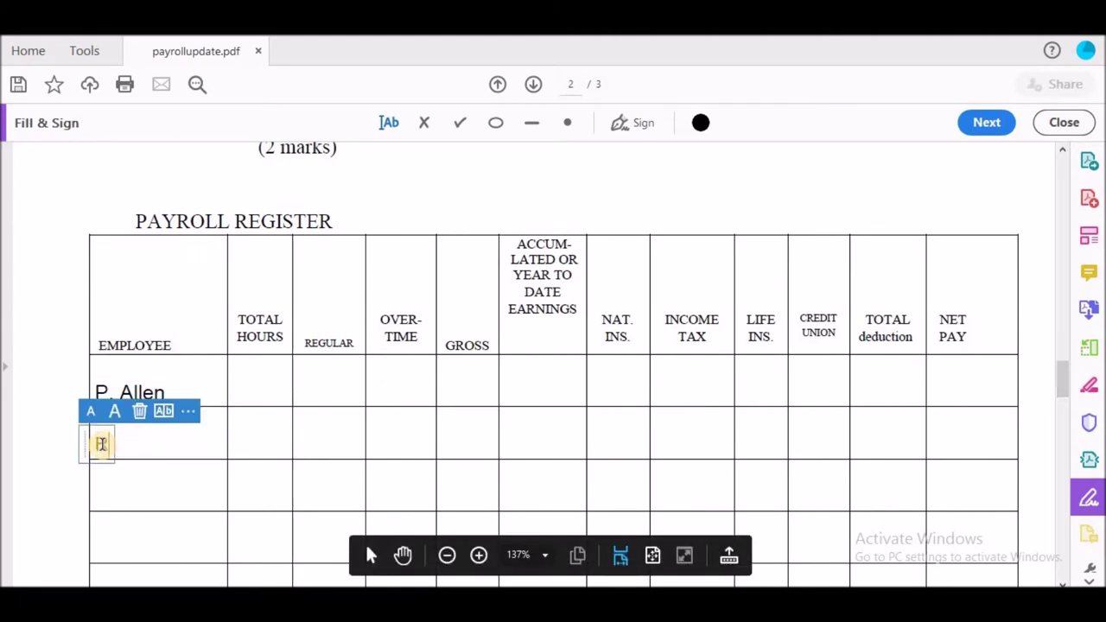
type("R. Bascoe")
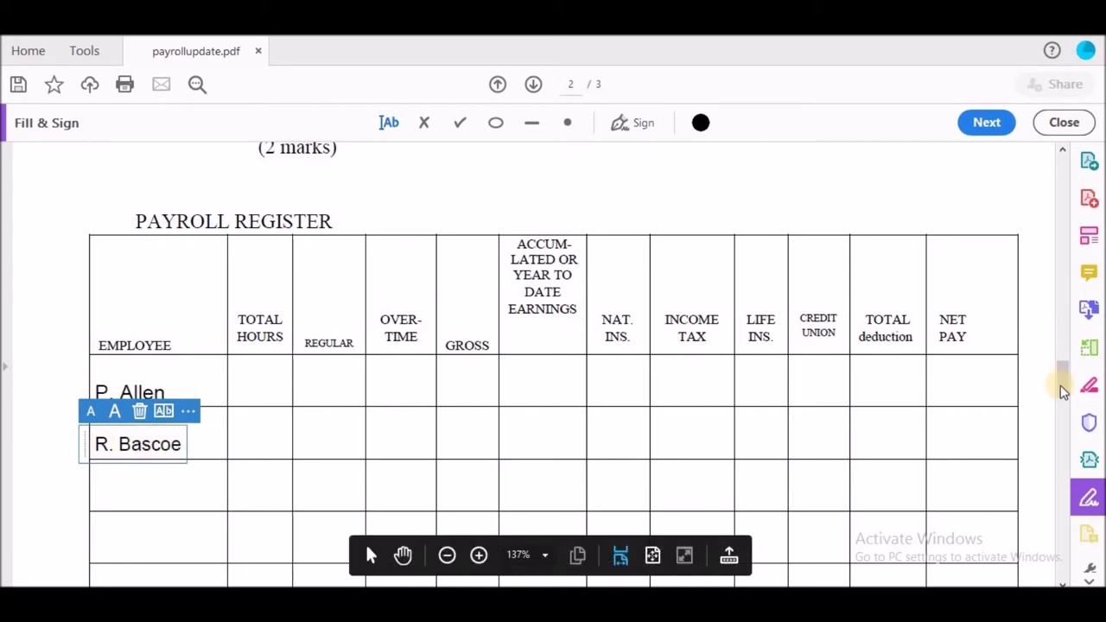
left_click_drag(1061, 375, 1059, 399)
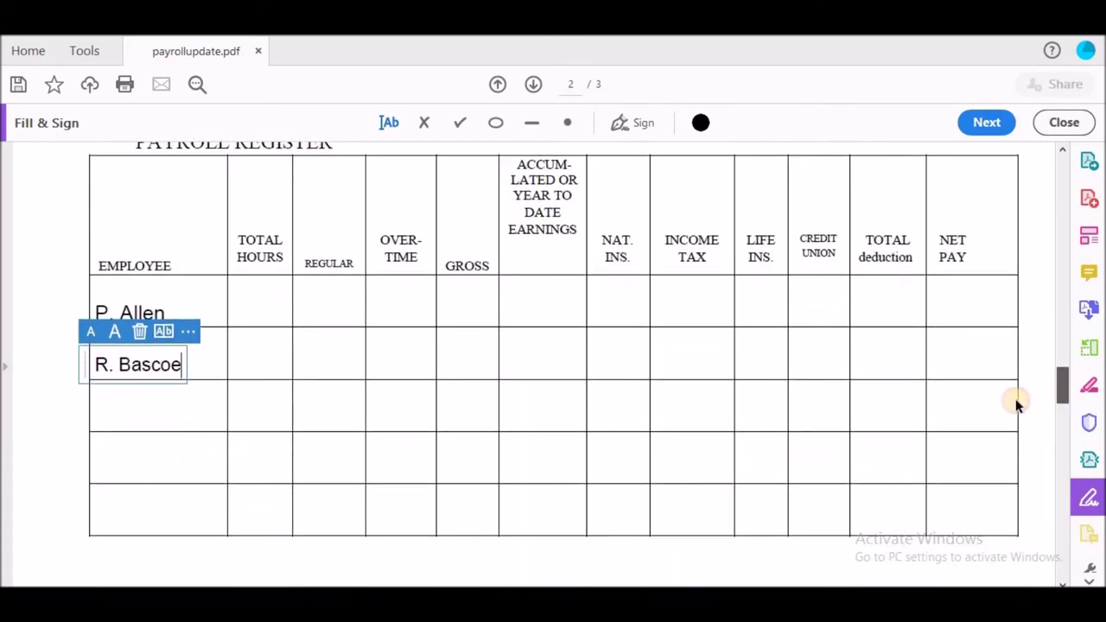
left_click(95, 419)
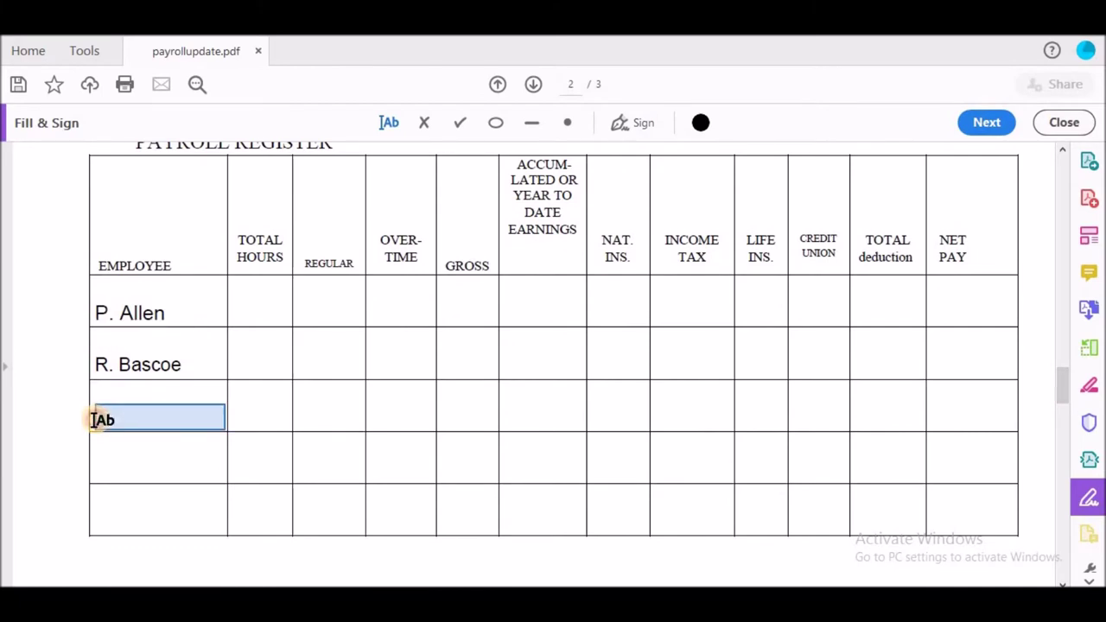
left_click(95, 420)
type("N")
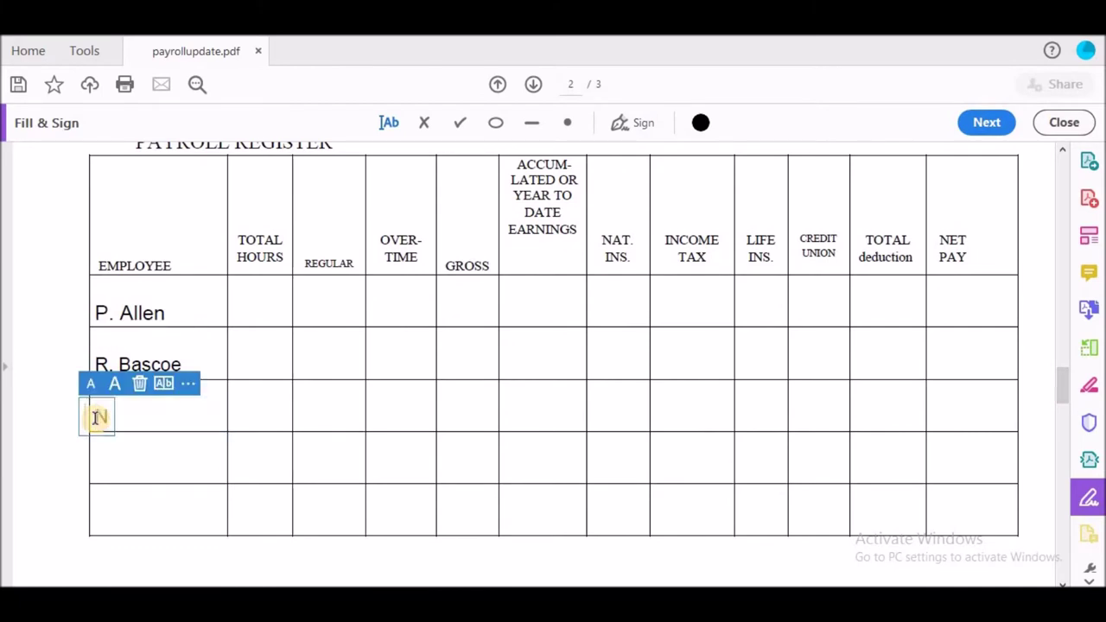
type(". Cummings")
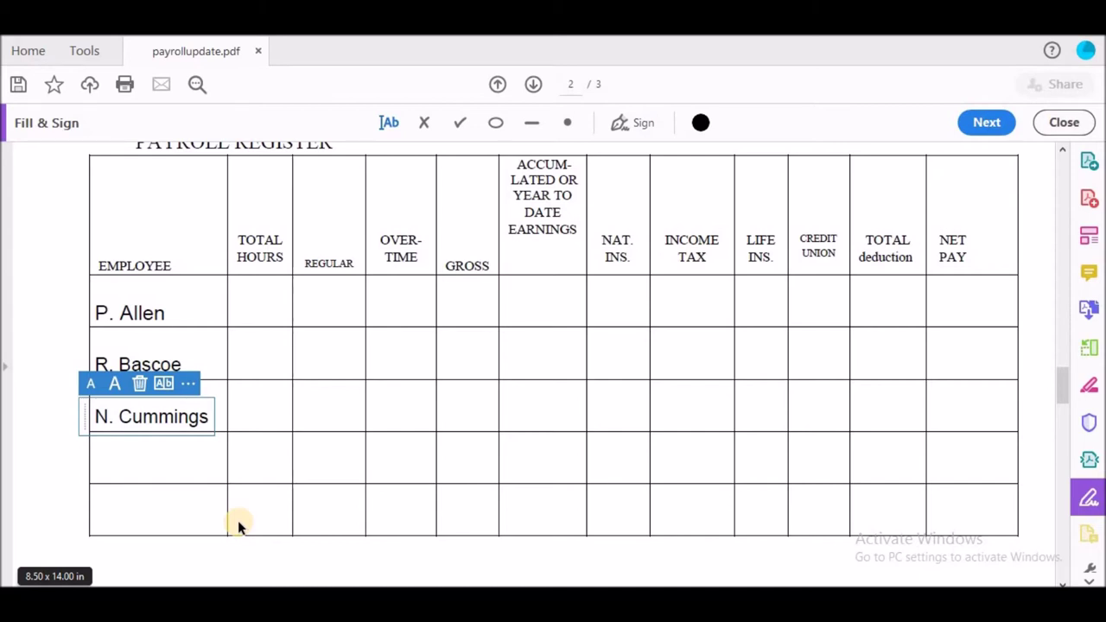
Fill in the payroll register's Total Hours column with 48, 46 and 40 for the first, second and third employees.
mouse_move(443, 553)
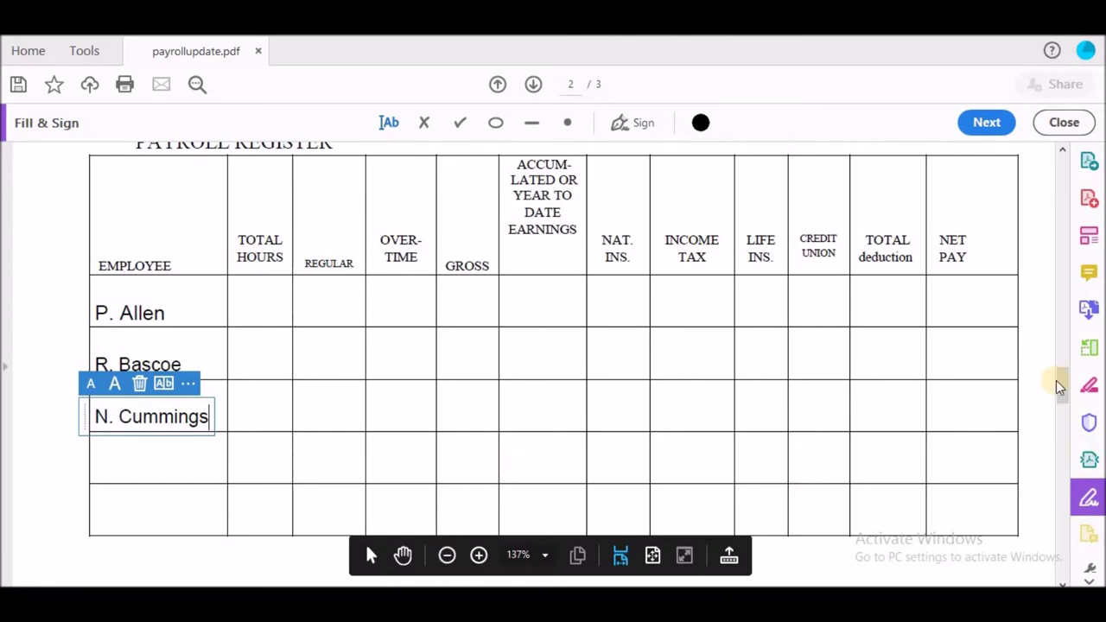
left_click_drag(1063, 383, 1057, 339)
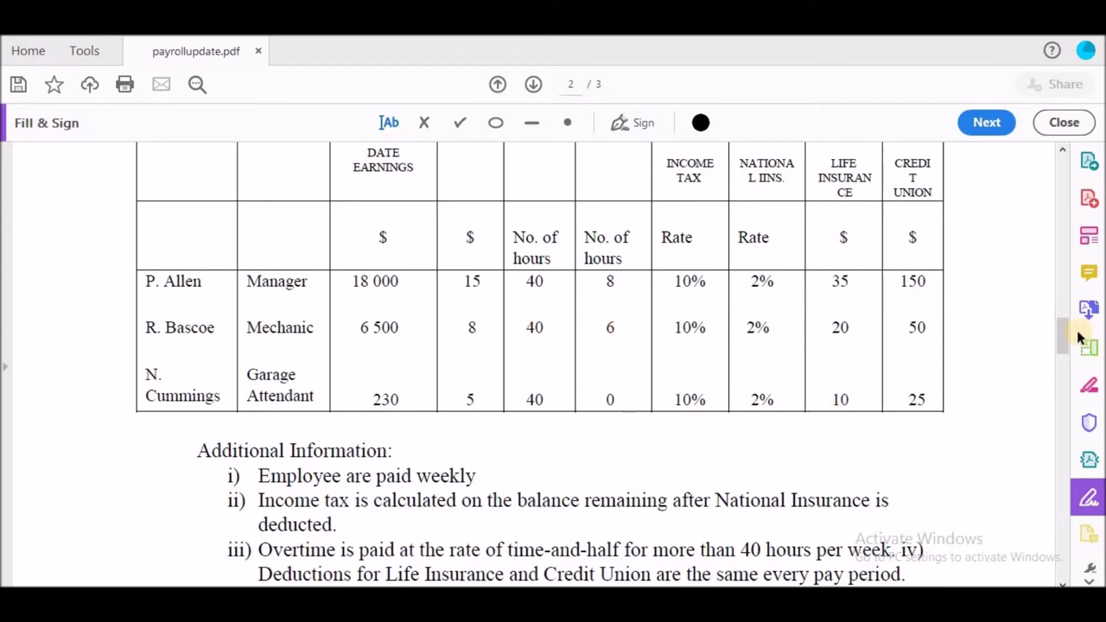
left_click_drag(1060, 331, 1075, 380)
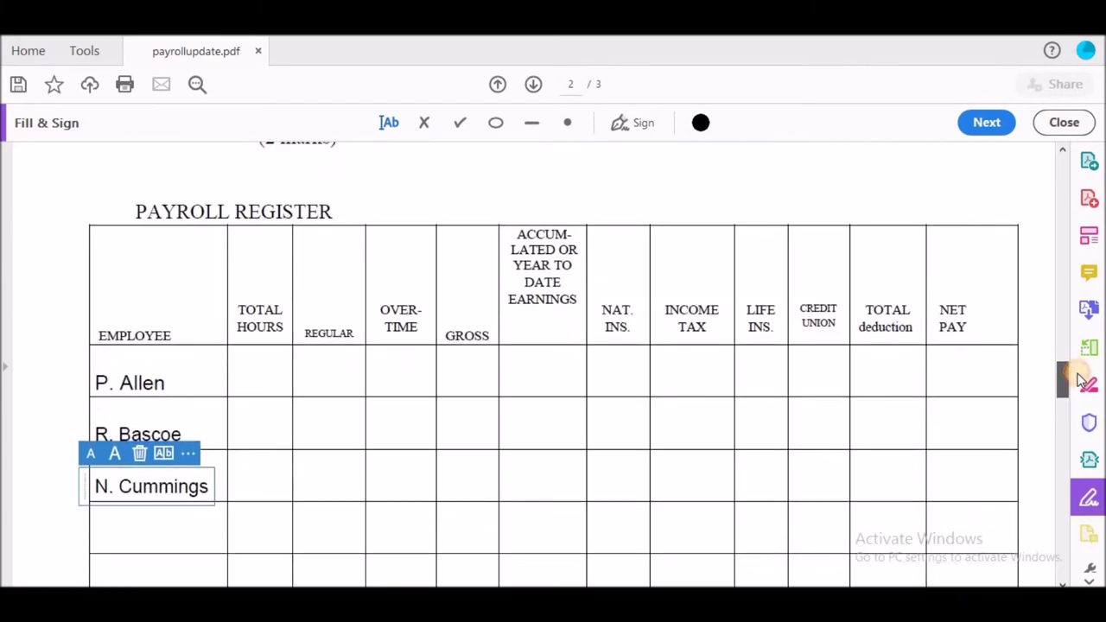
left_click(255, 388)
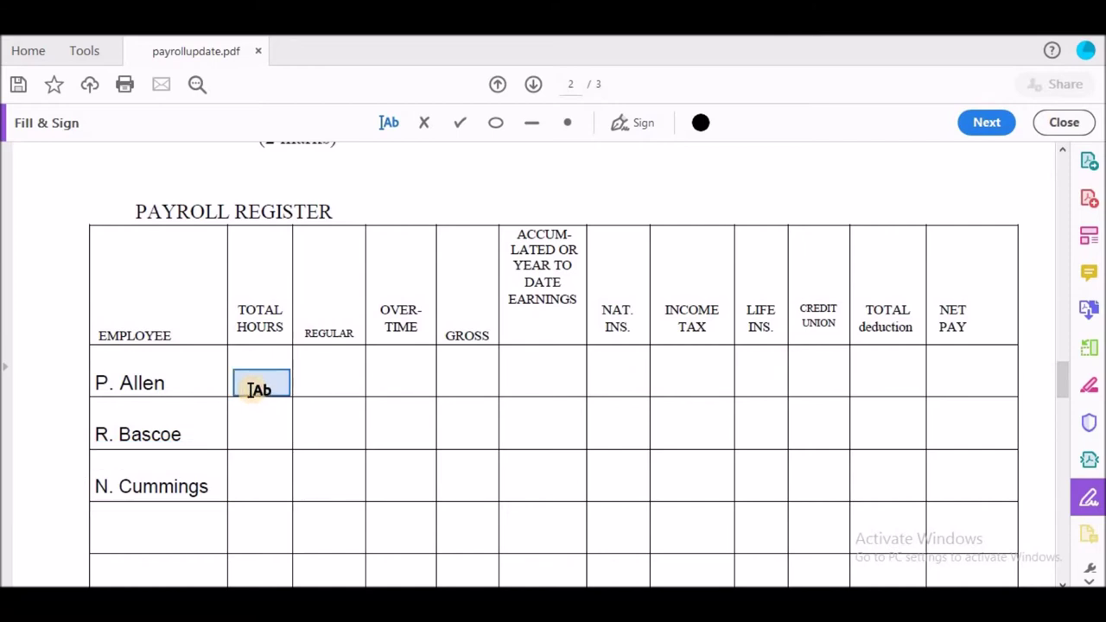
left_click(249, 382)
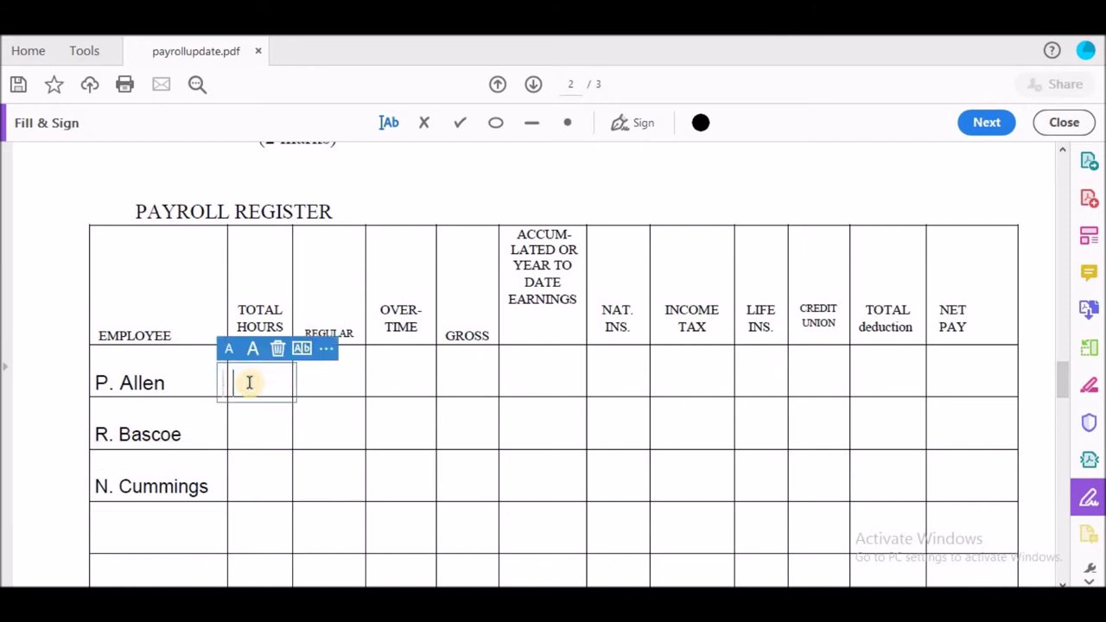
type("48")
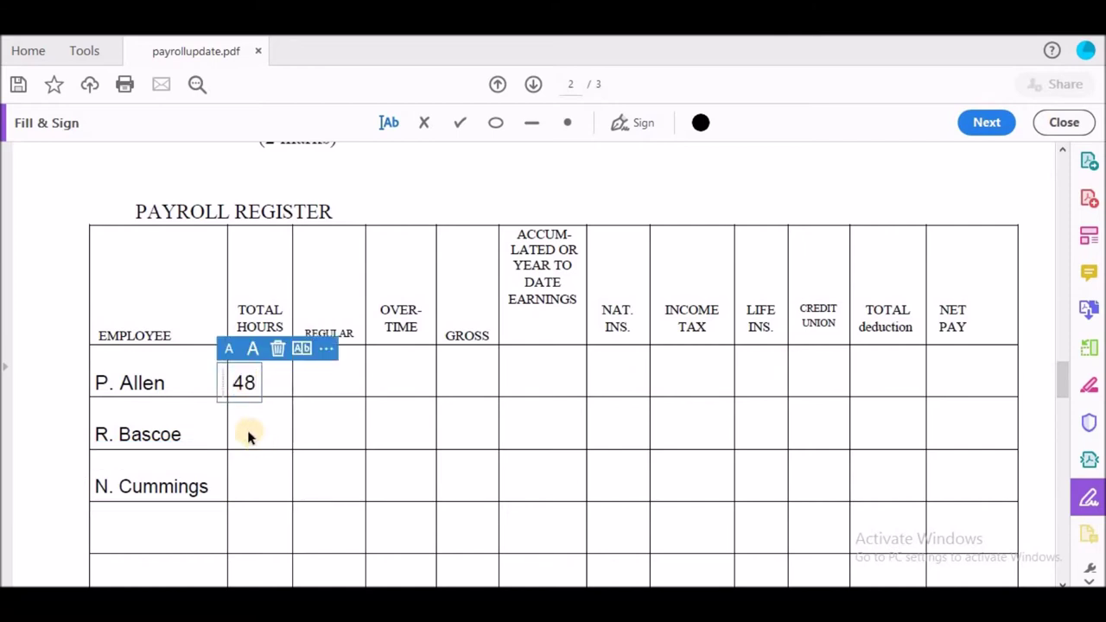
left_click(240, 432)
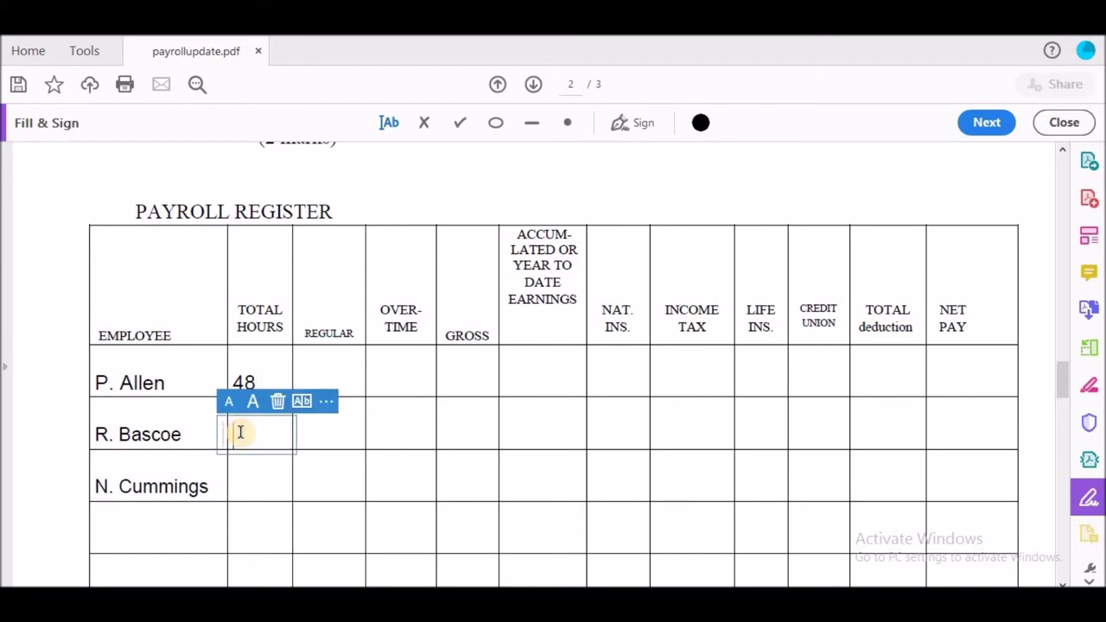
type("46")
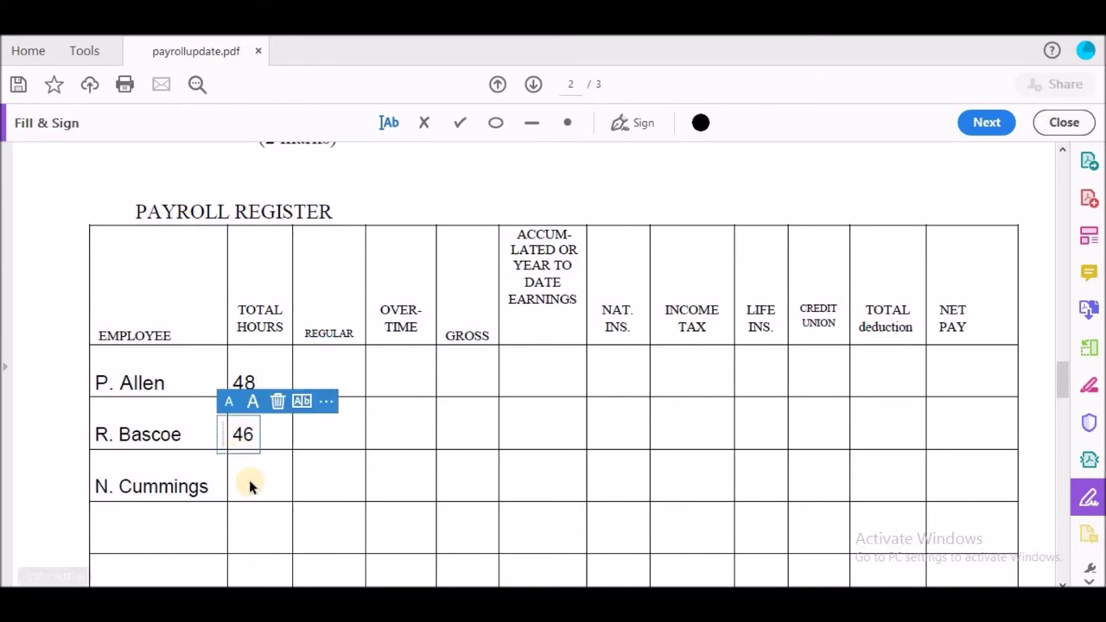
left_click(234, 484)
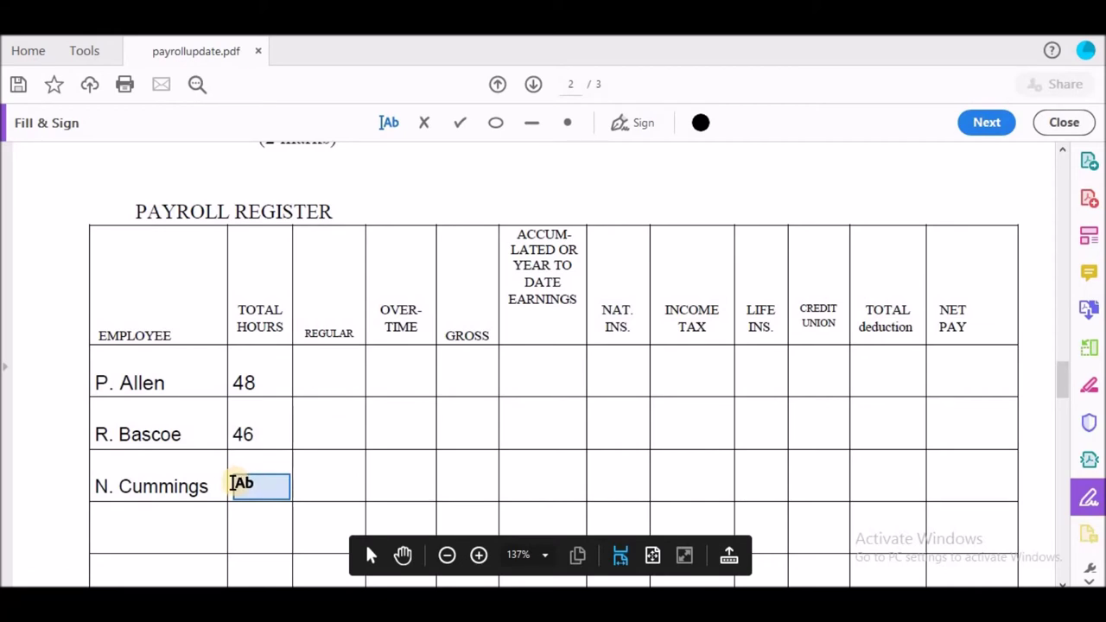
left_click(234, 484)
type("40")
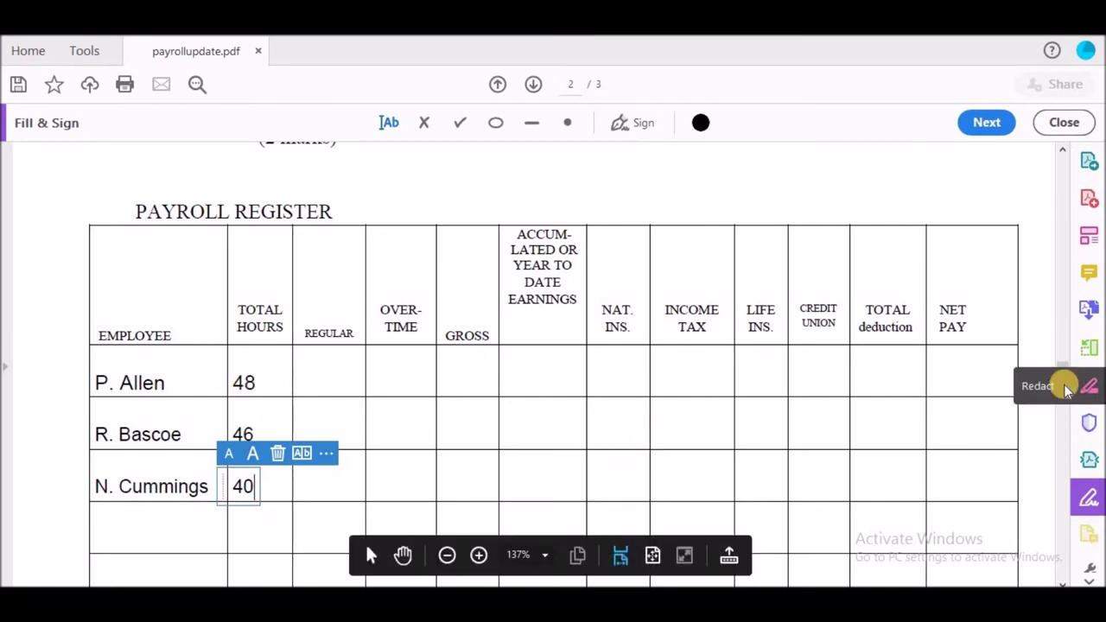
Check the first employee's hourly rate and regular hours in question 2's data table, and enter 600 as their regular pay in the payroll register.
scroll(1048, 335, "up", 3)
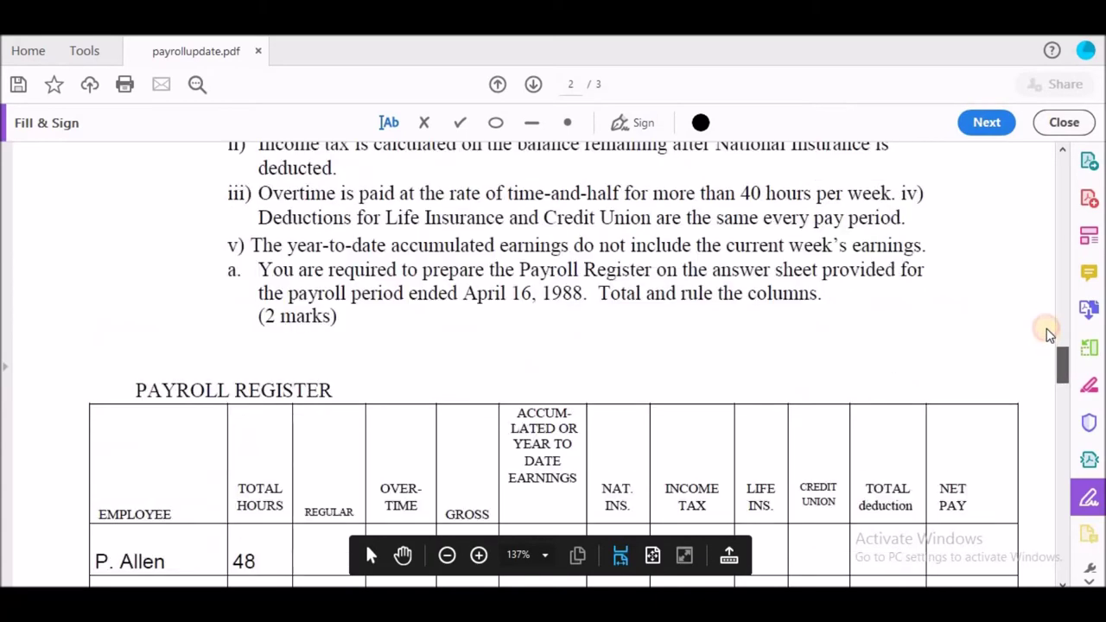
scroll(1048, 335, "up", 8)
scroll(1048, 333, "down", 1)
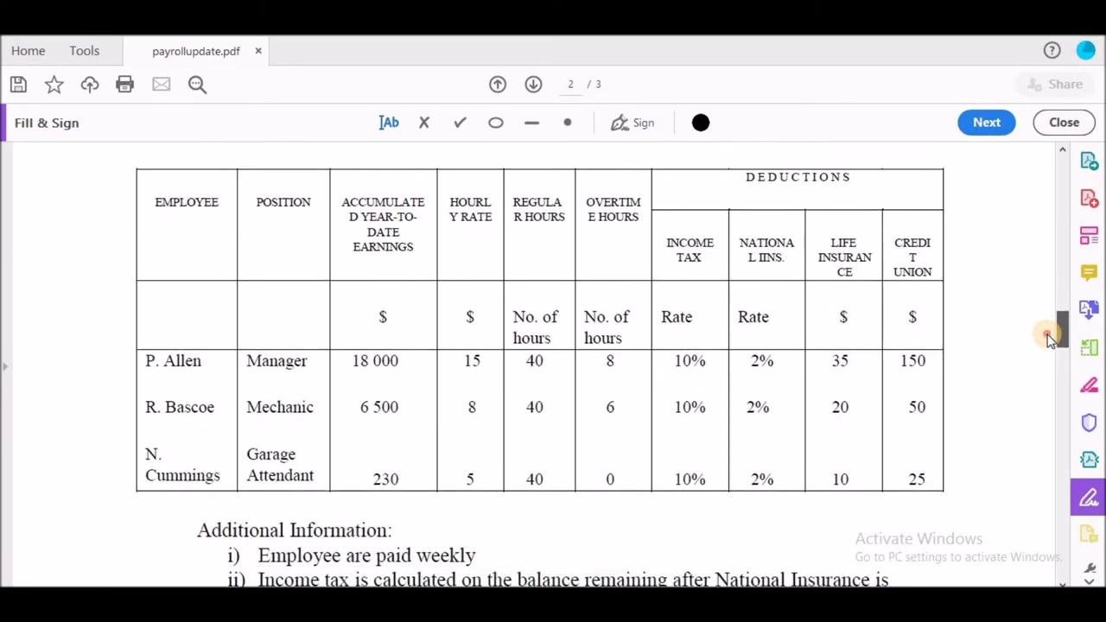
scroll(1048, 336, "down", 1)
scroll(1049, 342, "down", 1)
scroll(1047, 342, "down", 5)
left_click_drag(1052, 363, 1058, 389)
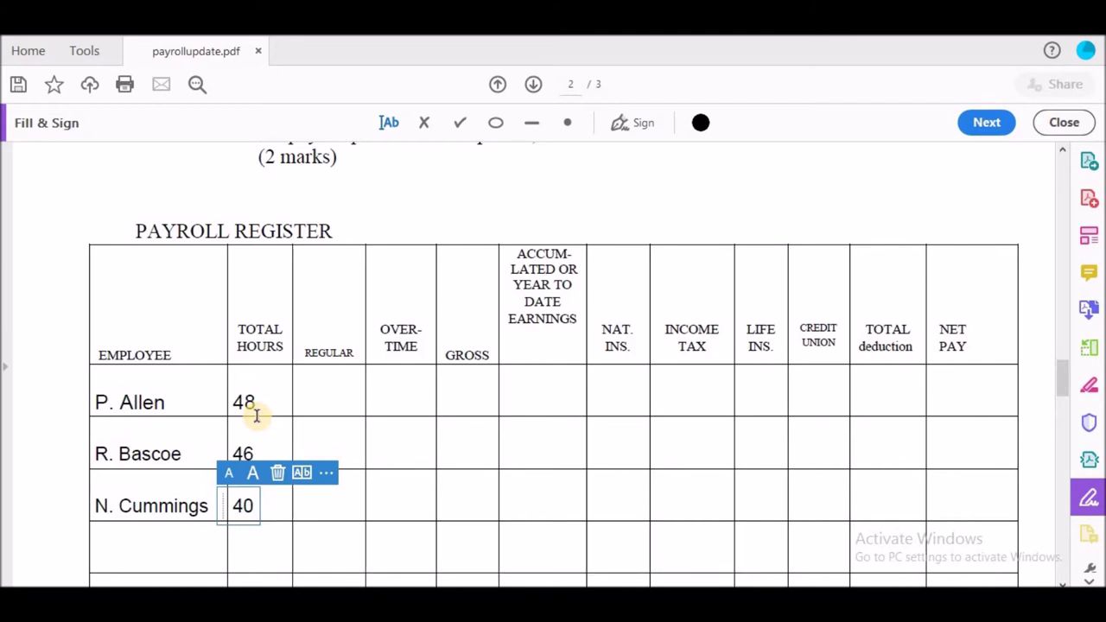
left_click(319, 400)
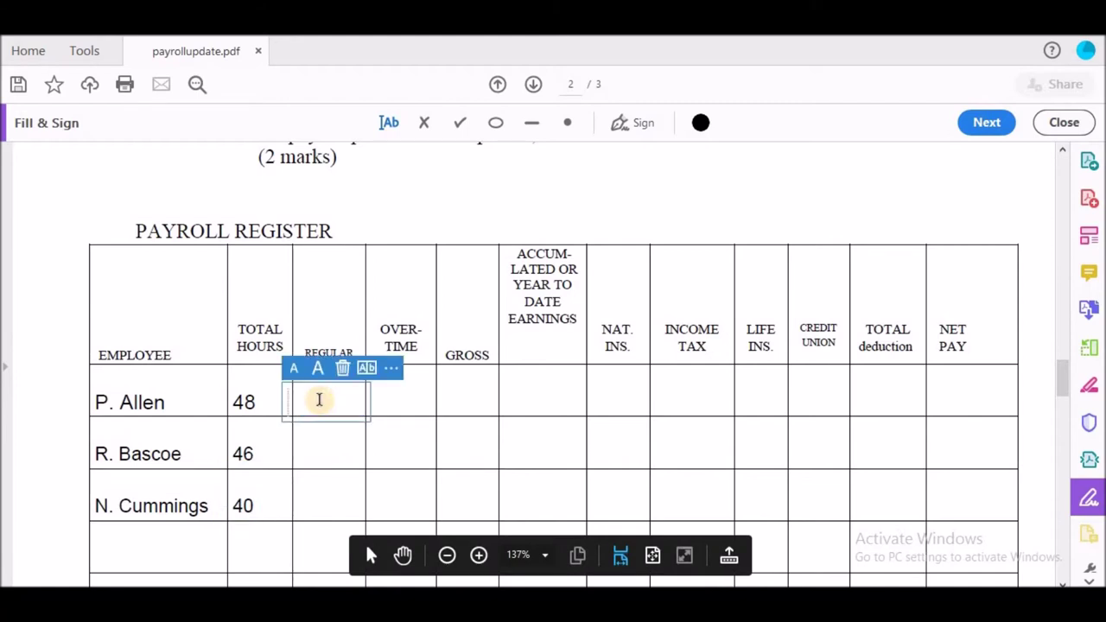
type("600")
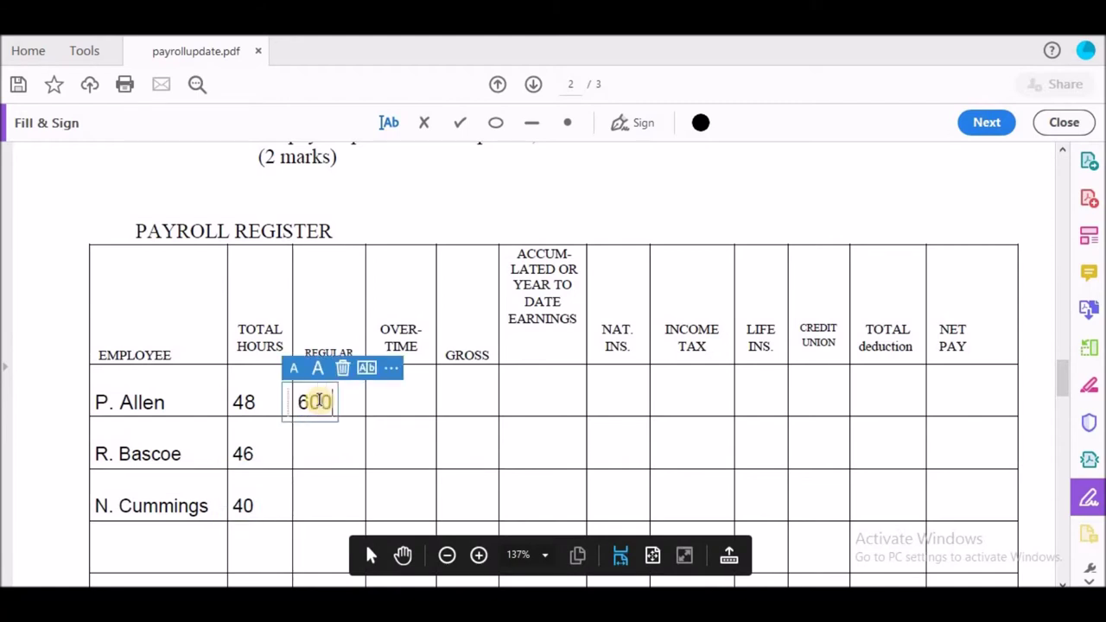
Enter 320 and 200 as the second and third employees' regular pay in the payroll register.
left_click(305, 454)
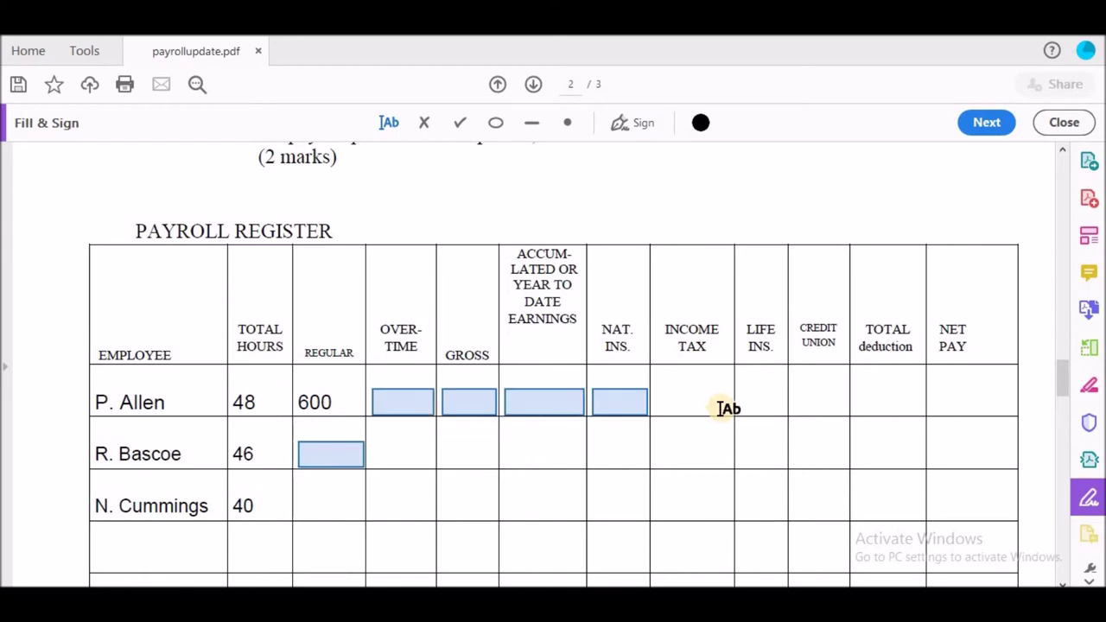
mouse_move(1063, 378)
left_mouse_down()
mouse_move(1062, 321)
mouse_move(1060, 391)
left_mouse_up()
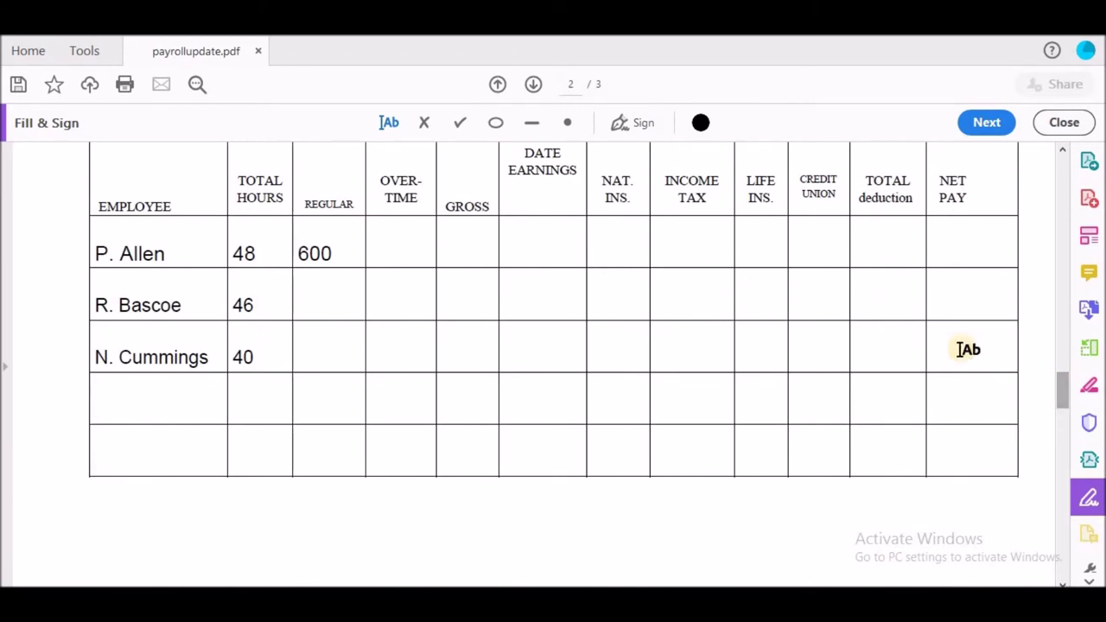
left_click(299, 302)
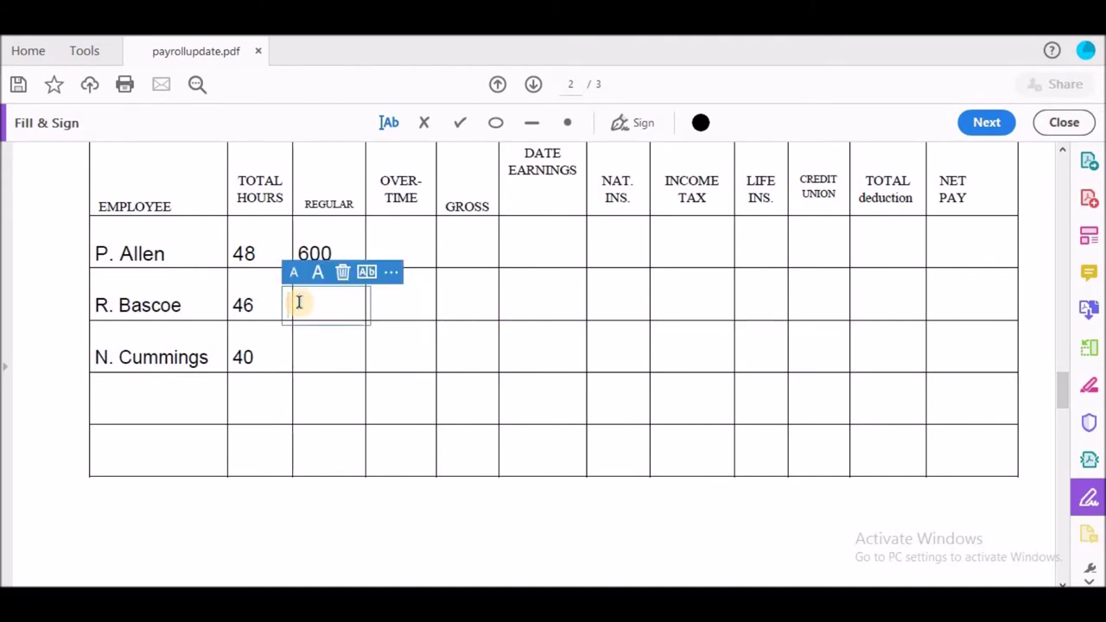
type("320")
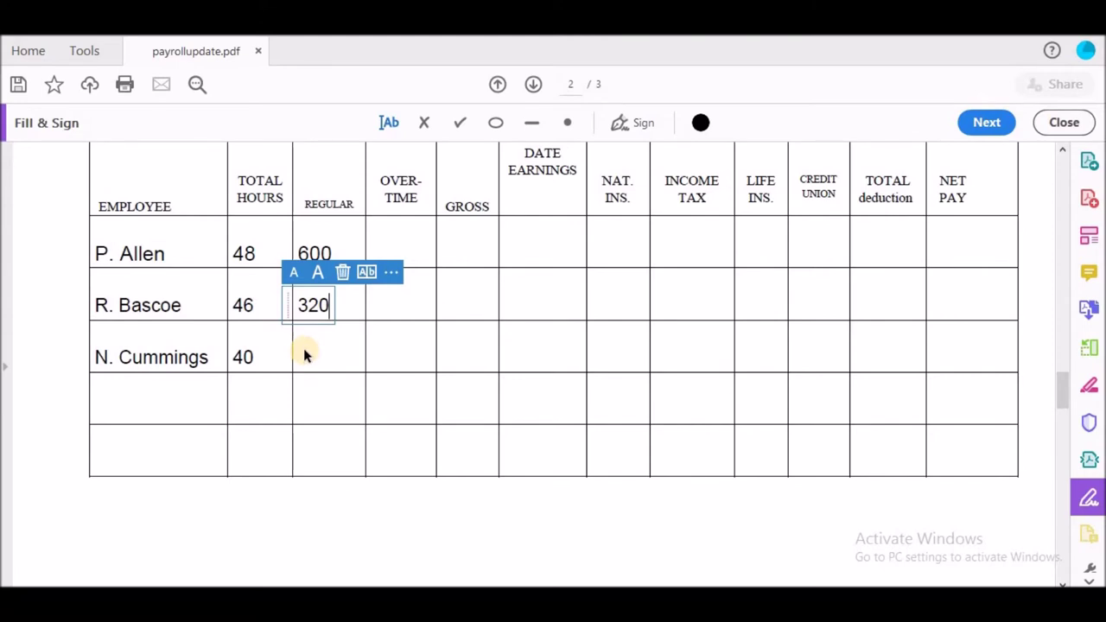
left_click(304, 349)
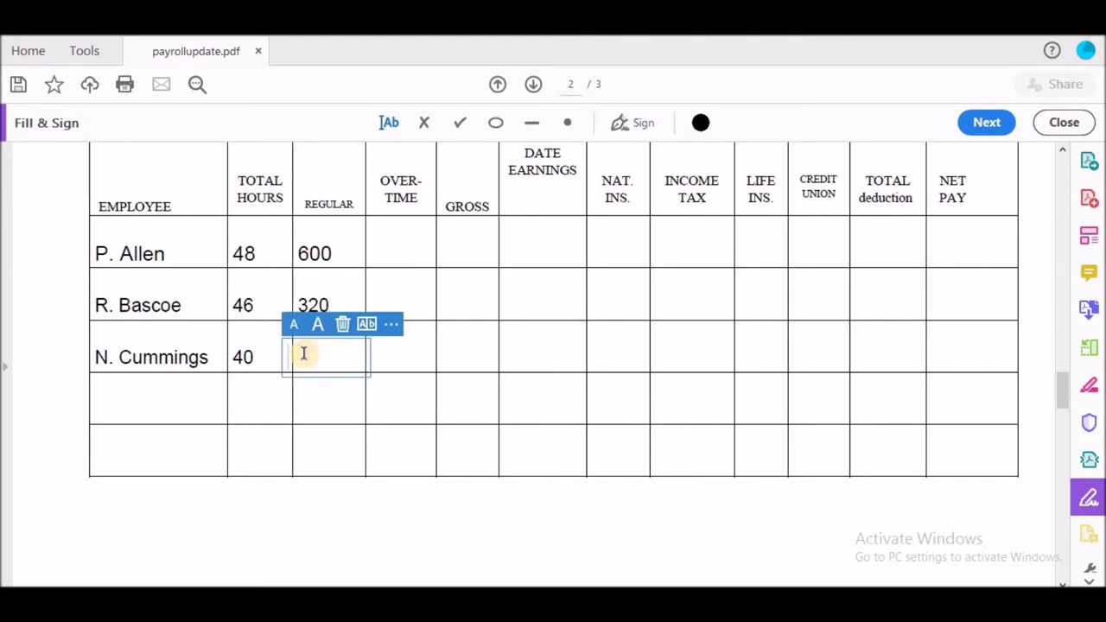
type("200")
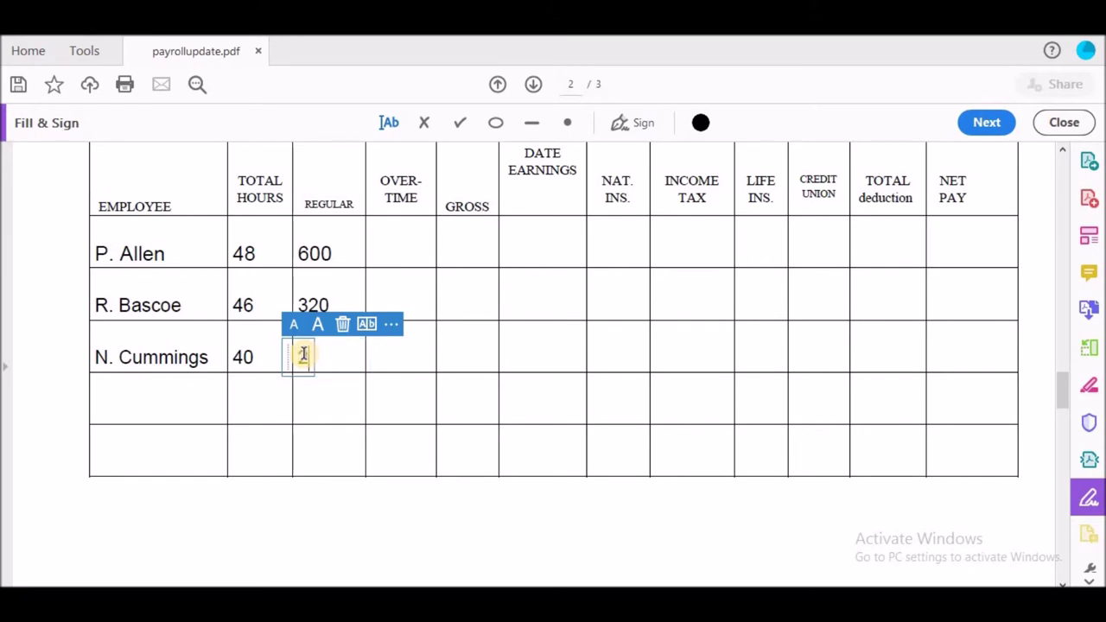
Fill in the payroll register's Overtime column with 180, 72 and 0 for the first, second and third employees.
left_click(394, 247)
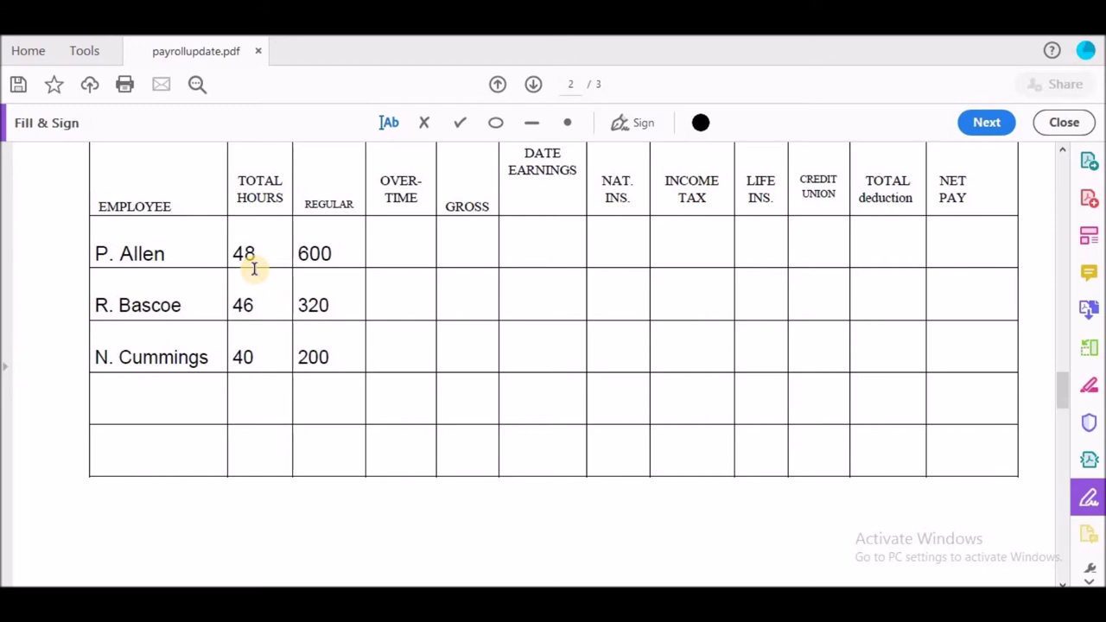
left_click(381, 252)
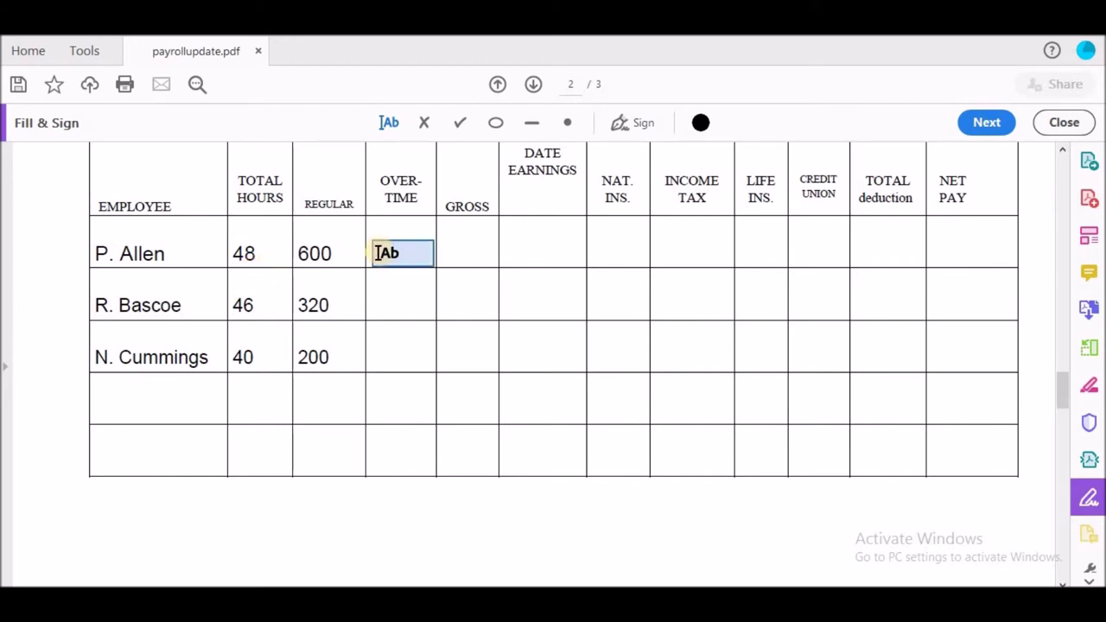
left_click(380, 252)
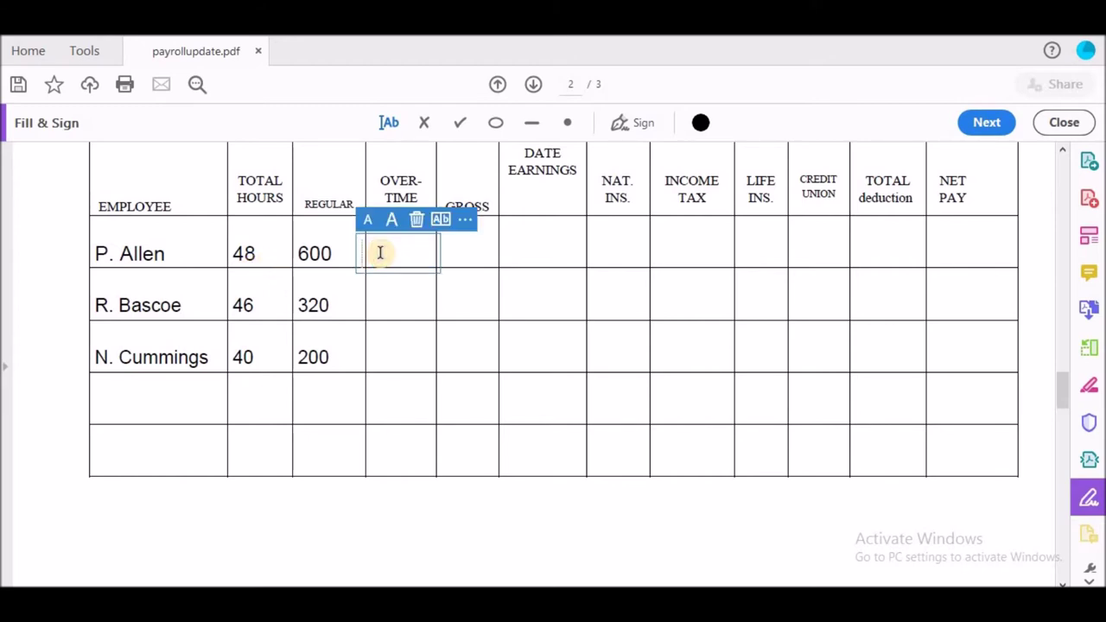
type("180")
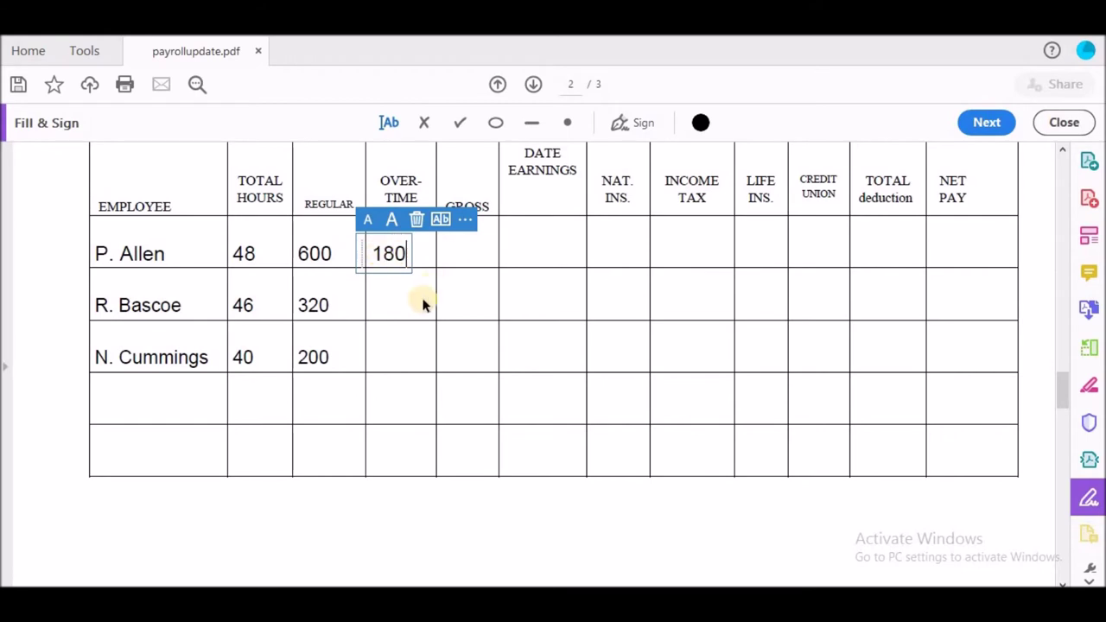
left_click(377, 309)
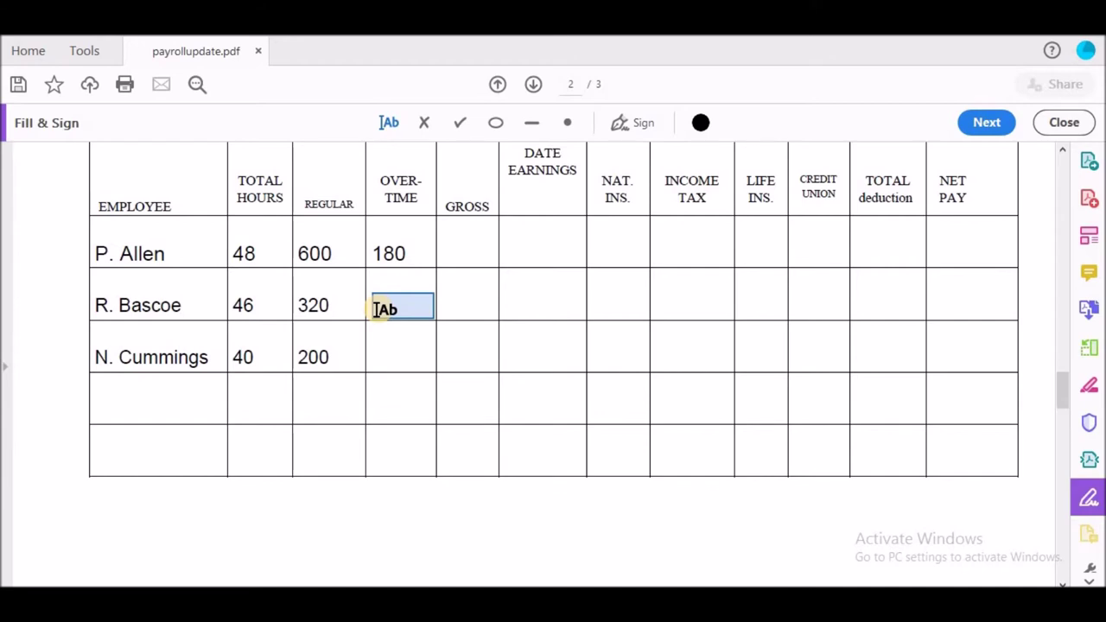
left_click(248, 302)
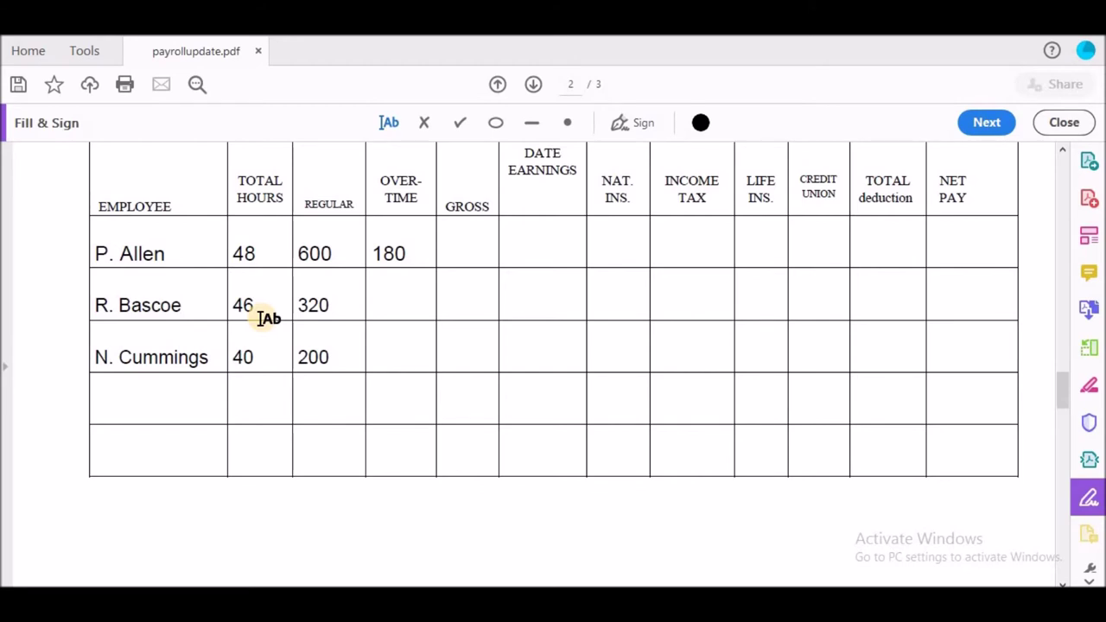
left_click(377, 307)
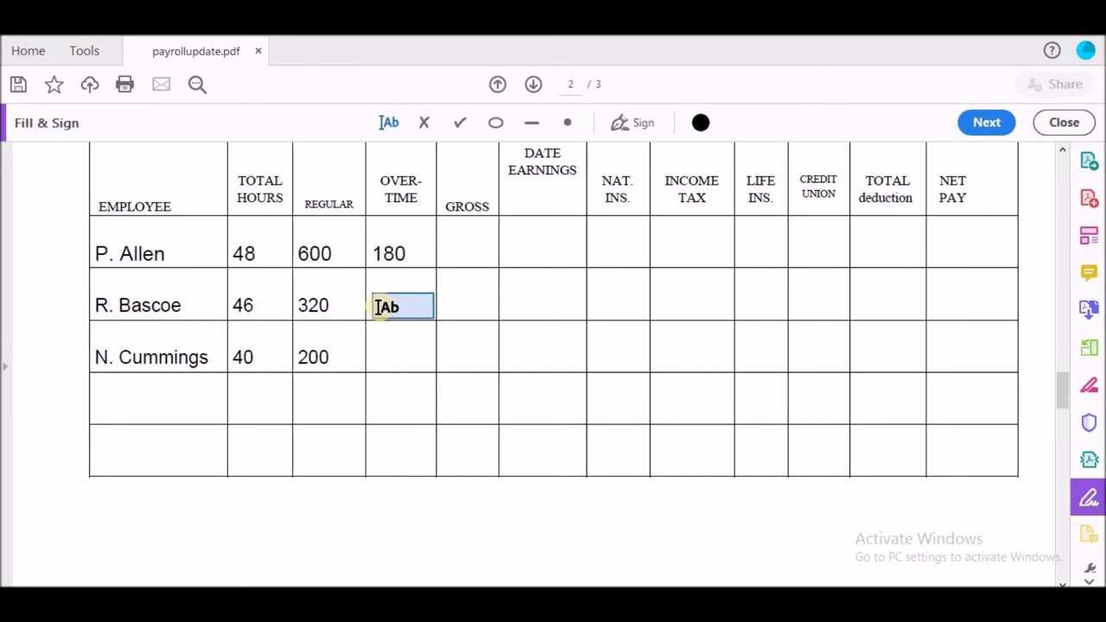
left_click(378, 307)
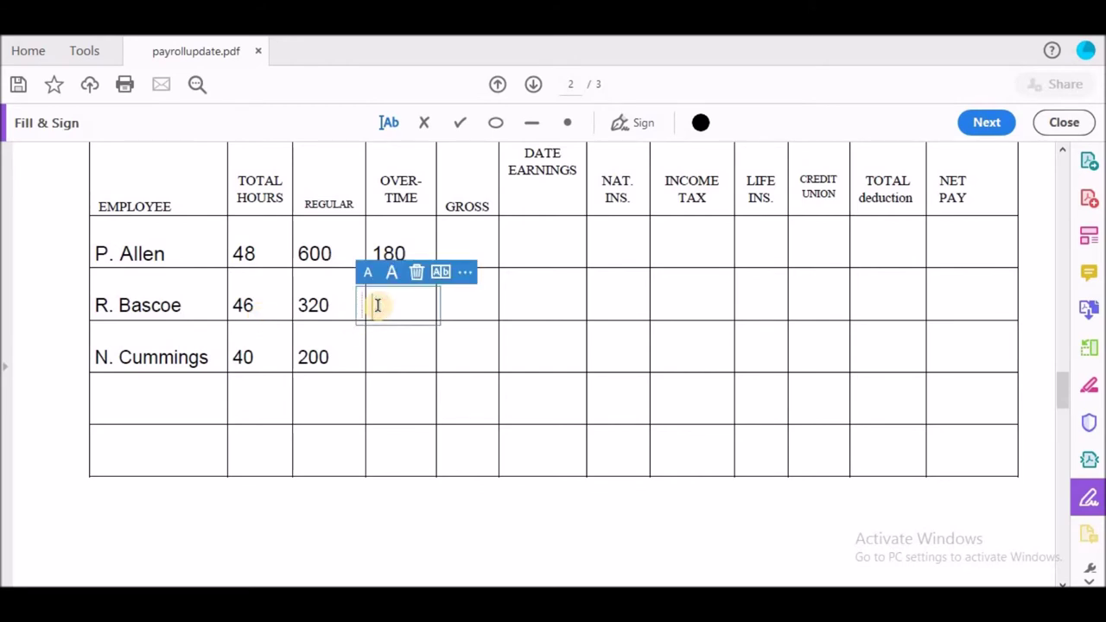
type("72")
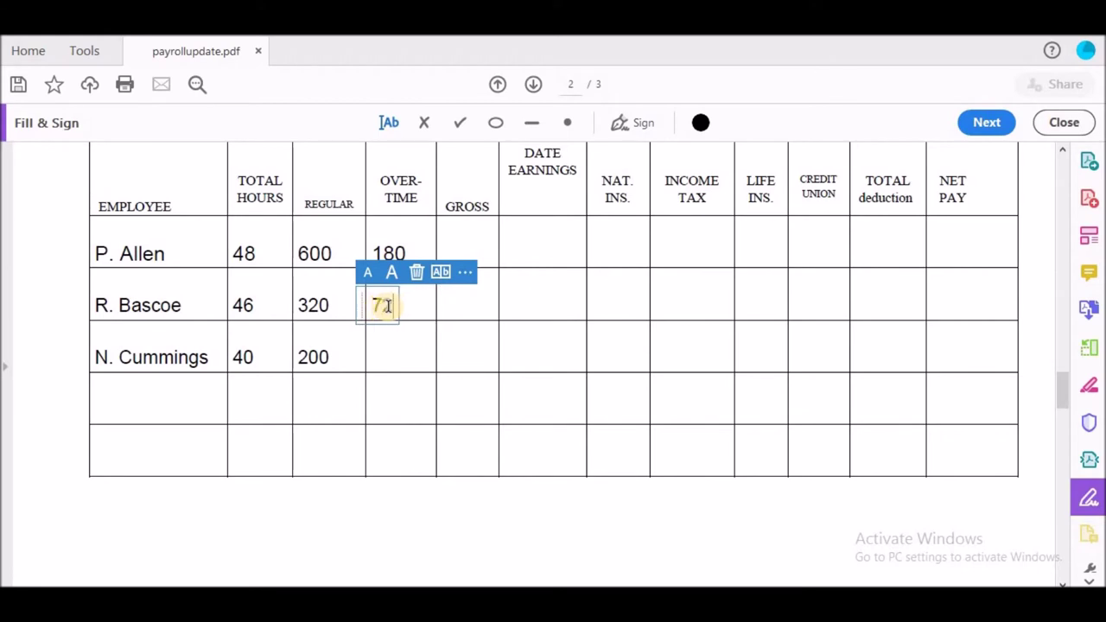
left_click(378, 362)
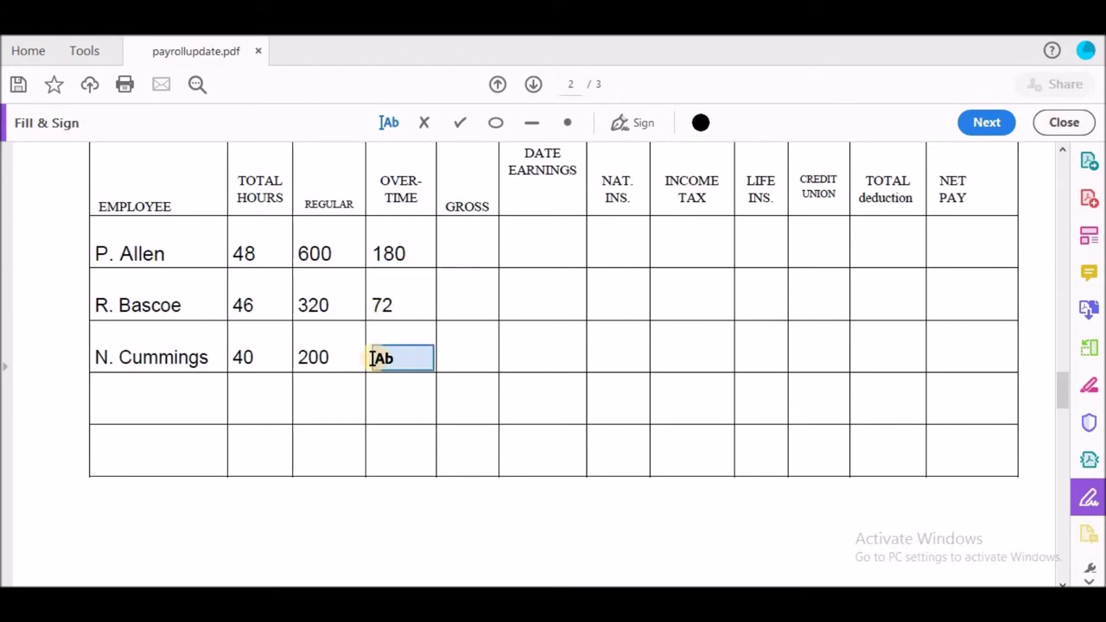
left_click(372, 358)
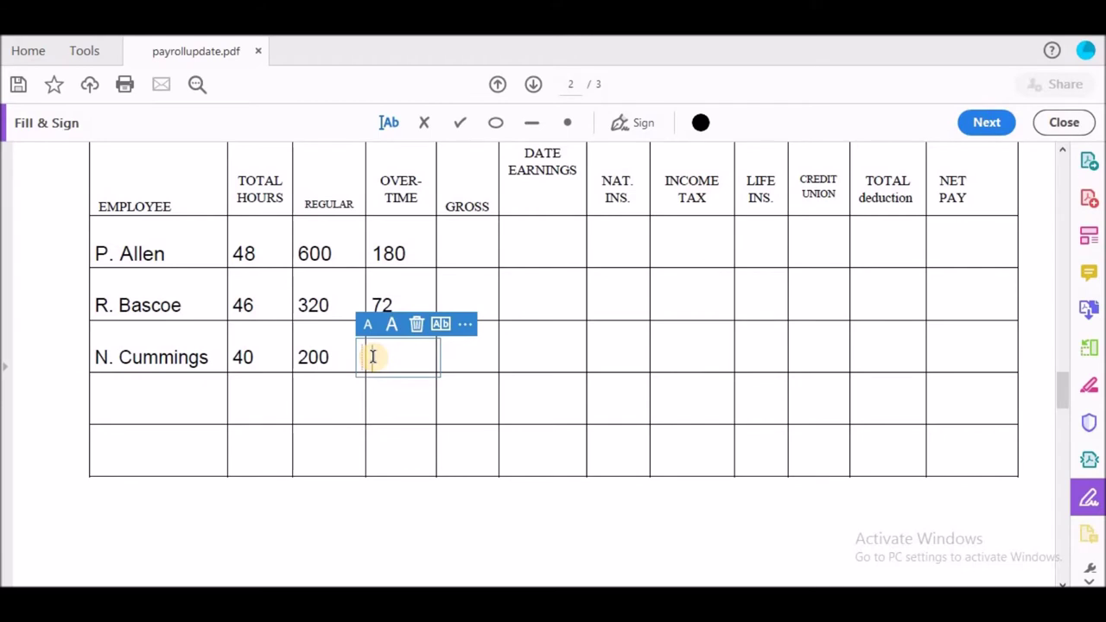
type("0")
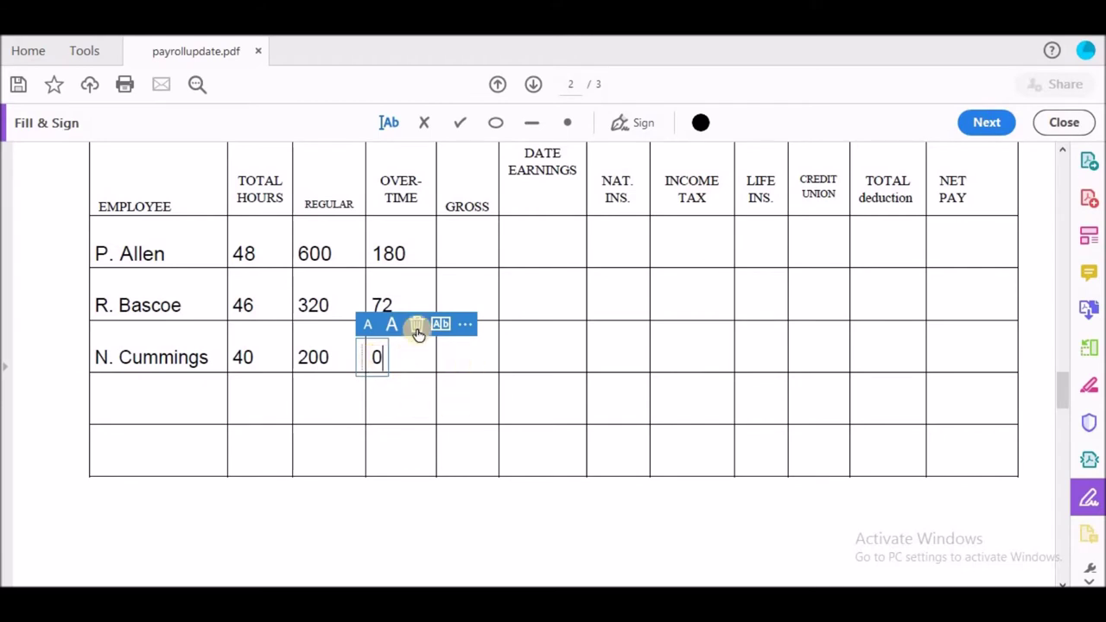
Fill in the payroll register's Gross column with 780, 392 and 200 for the first, second and third employees.
left_click(447, 250)
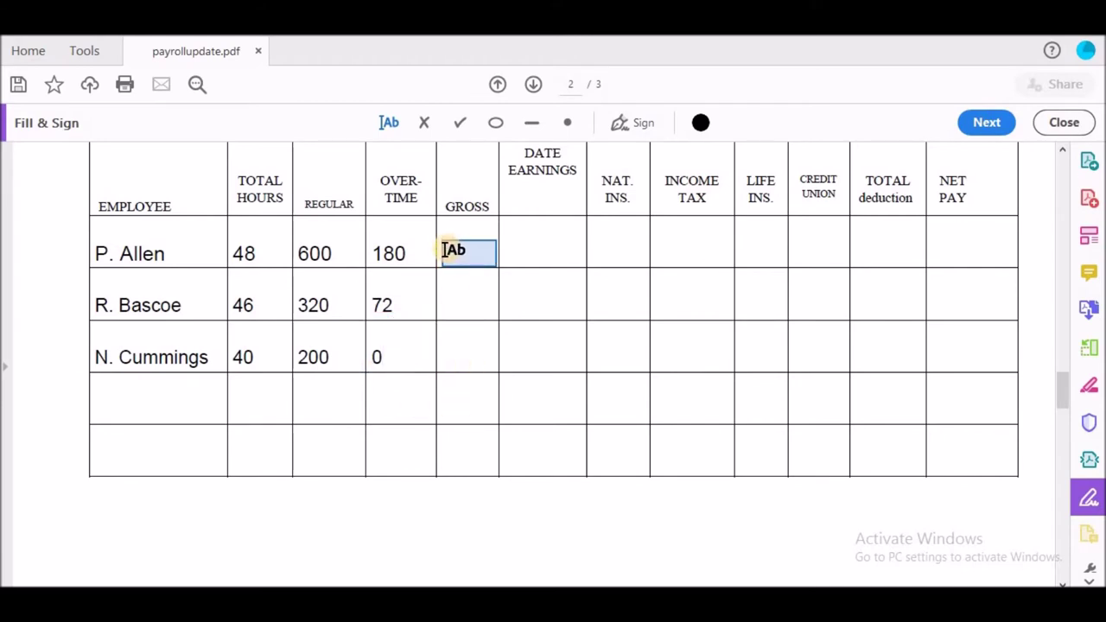
left_click(443, 250)
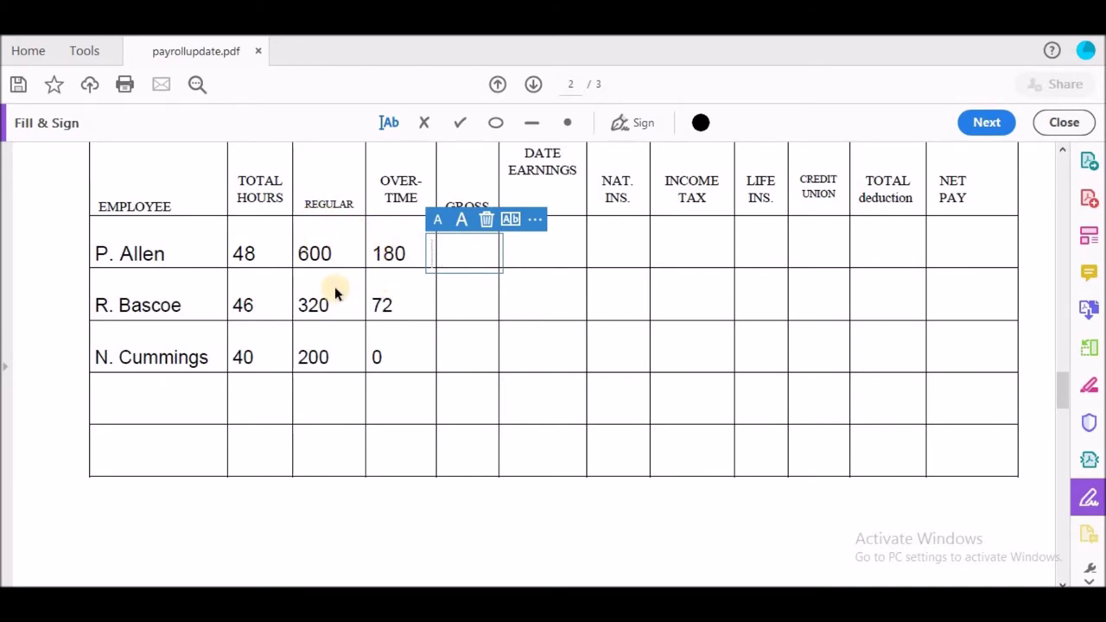
type("780")
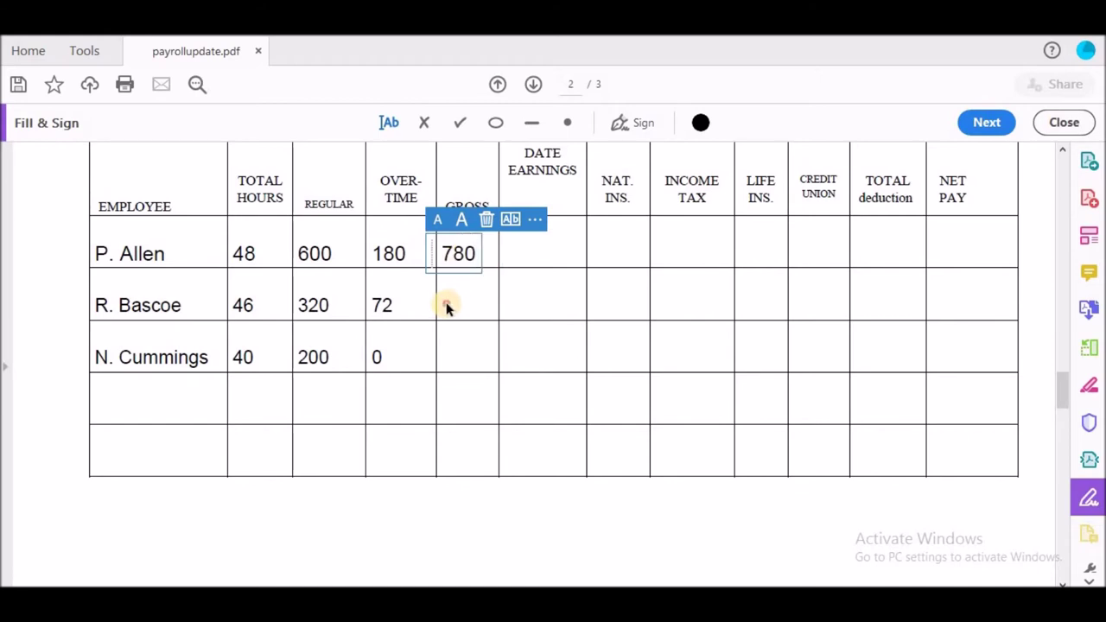
left_click(444, 305)
left_click(444, 305)
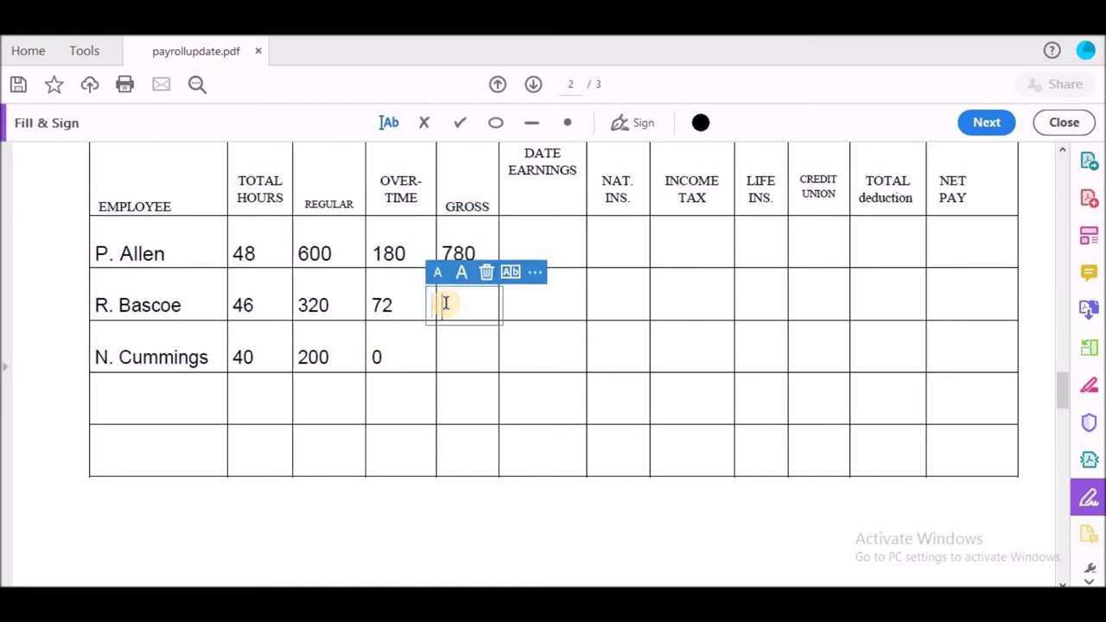
type("2")
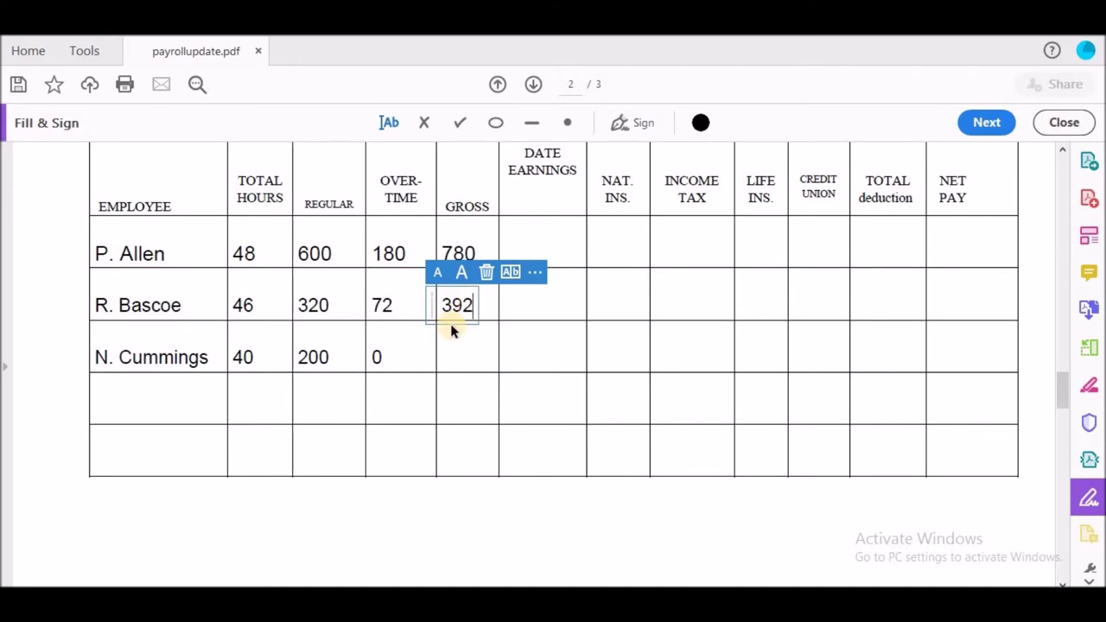
left_click(442, 358)
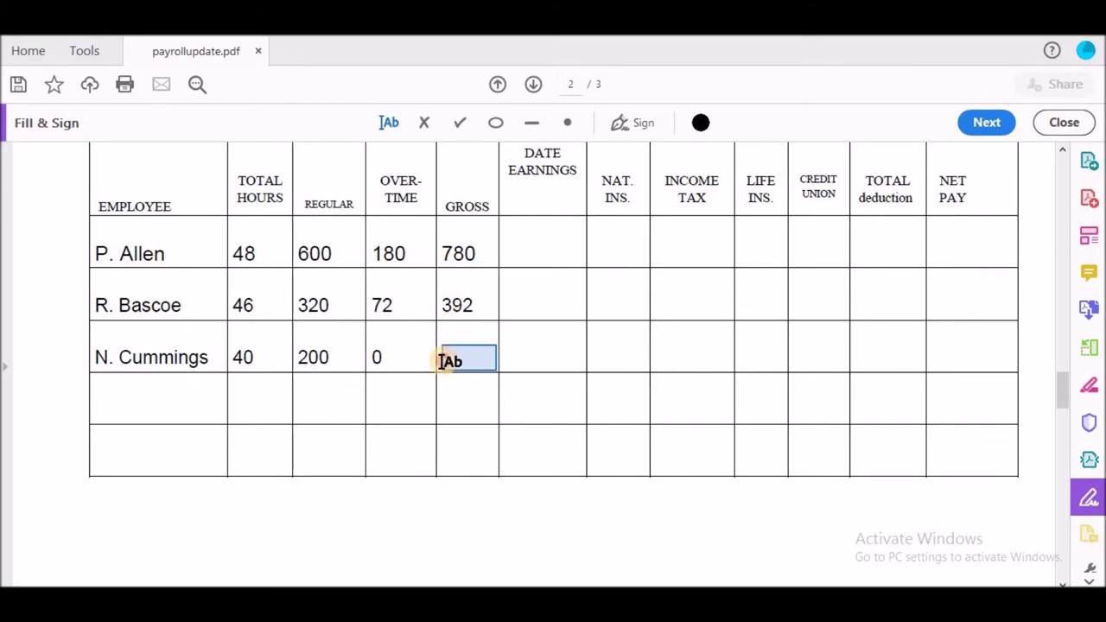
left_click(442, 359)
type("200")
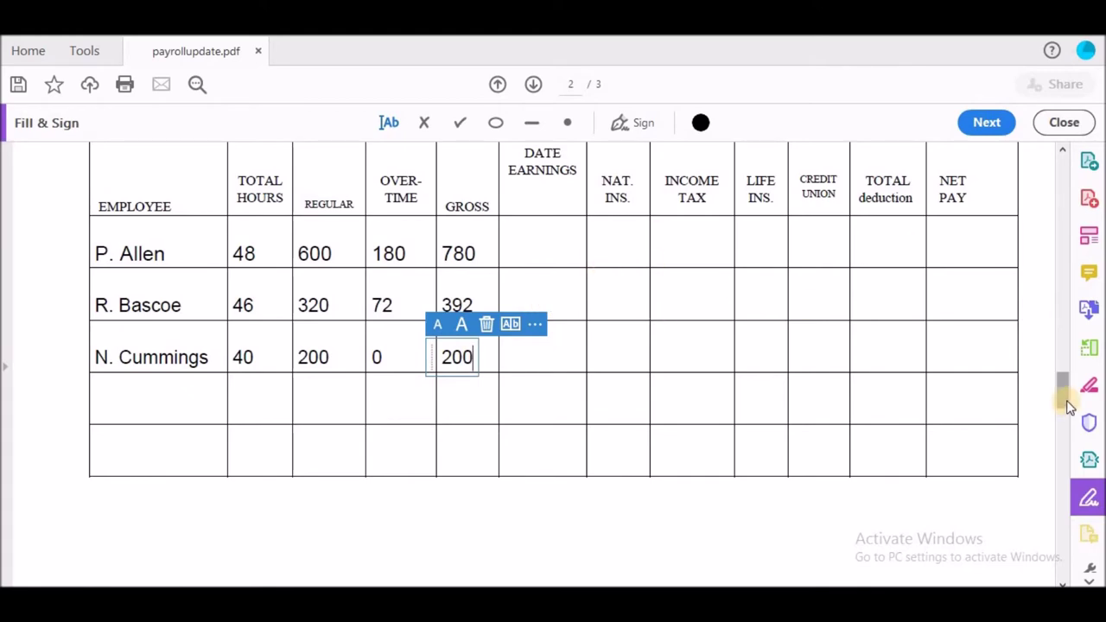
Check the accumulated year-to-date earnings in question 2's data table, and enter 18 780 as the first employee's accumulated earnings in the payroll register.
left_click_drag(1065, 393, 1052, 347)
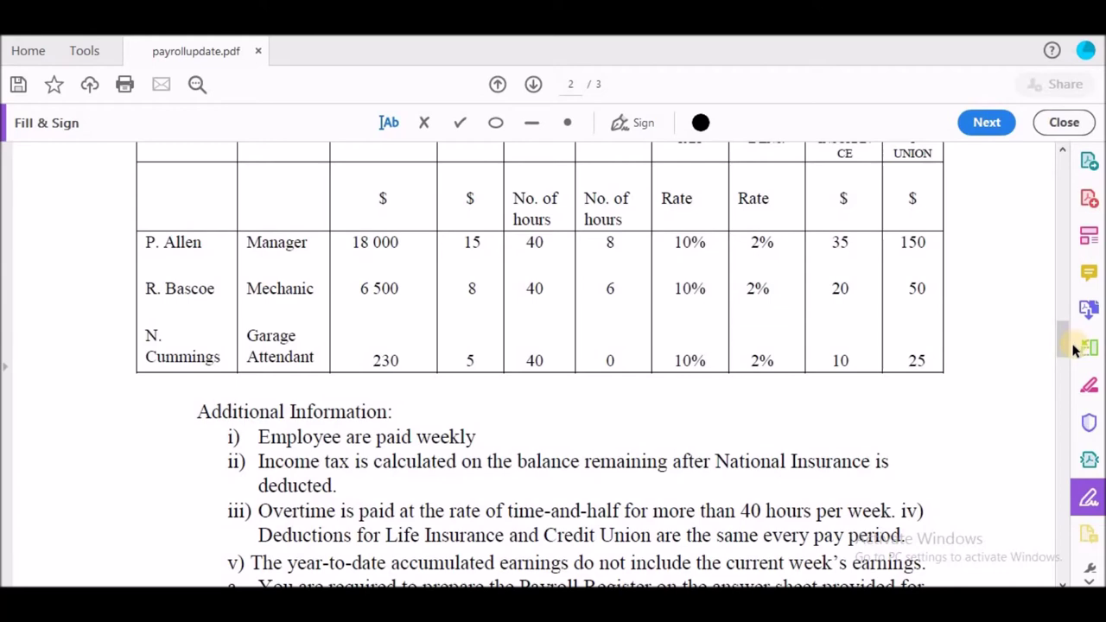
scroll(1066, 347, "up", 3)
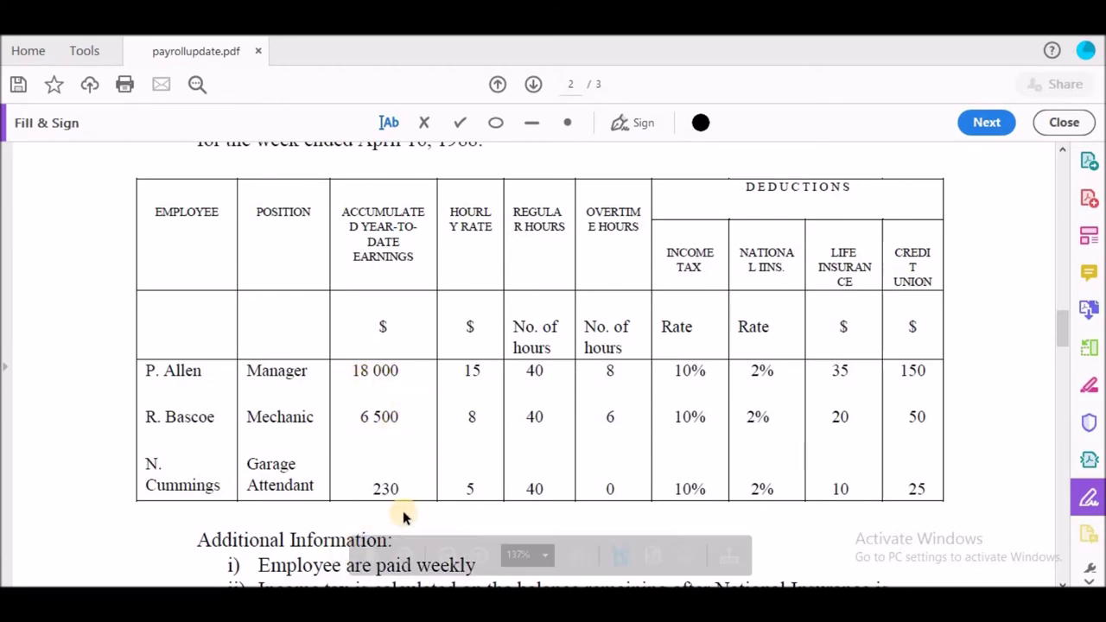
scroll(1063, 344, "down", 1)
left_click_drag(1062, 344, 1061, 380)
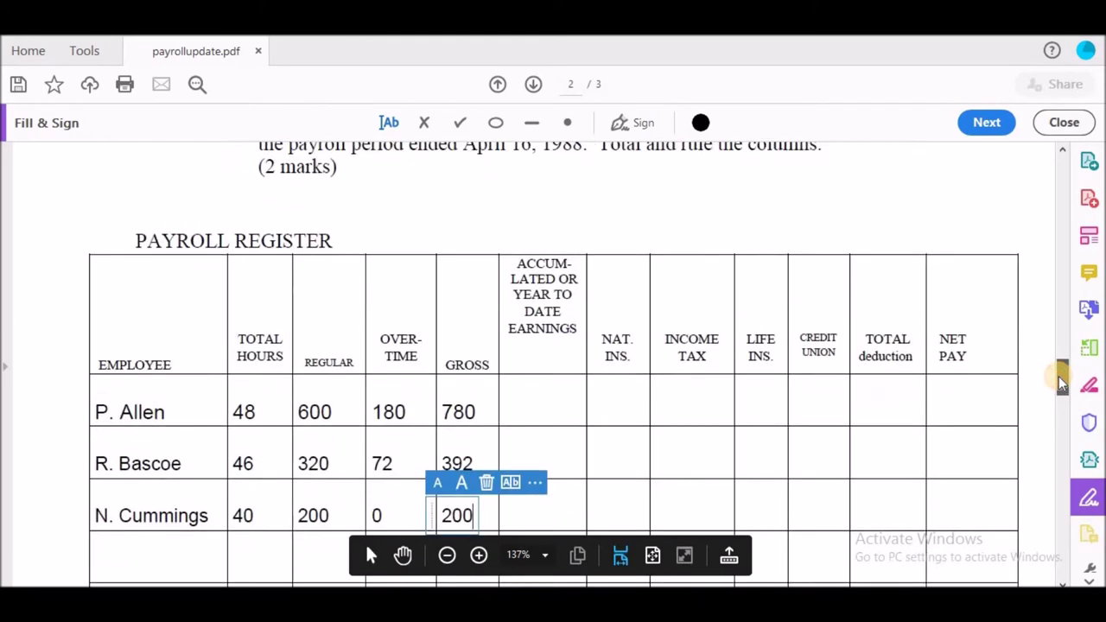
left_click(522, 414)
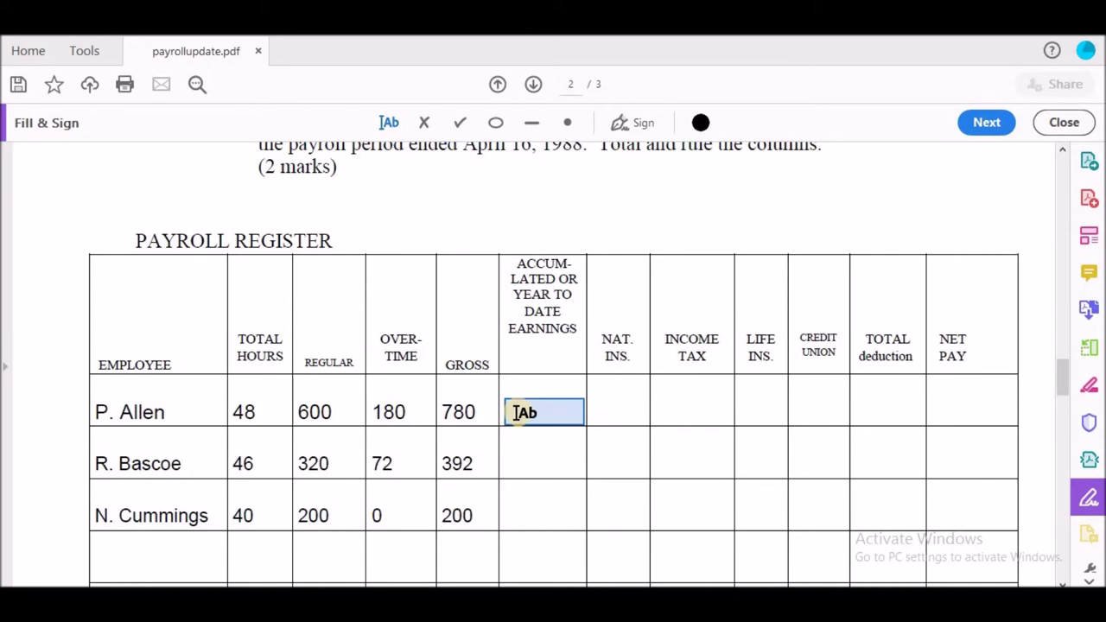
left_click(512, 412)
type("18 780")
Enter 6892 and 430 as the second and third employees' accumulated year-to-date earnings in the payroll register.
left_click(513, 467)
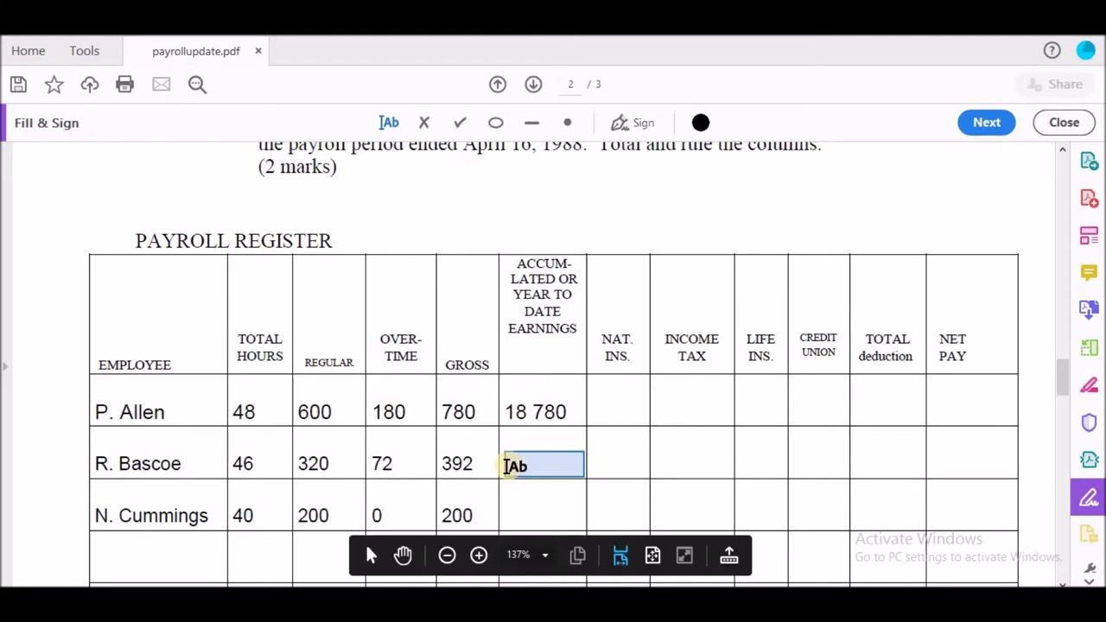
left_click(508, 466)
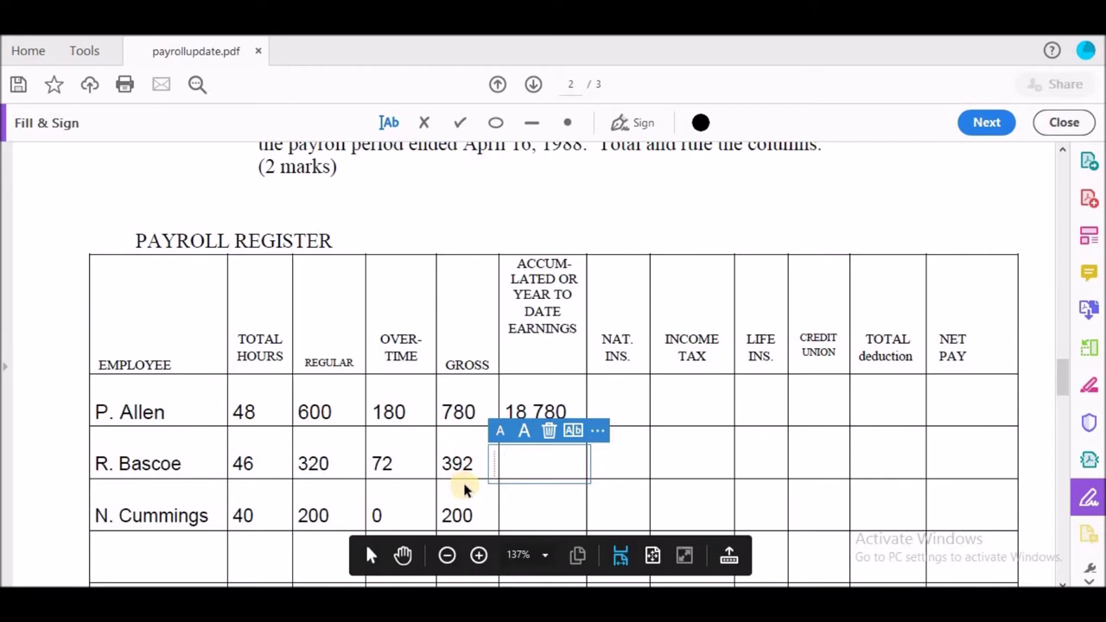
type("6")
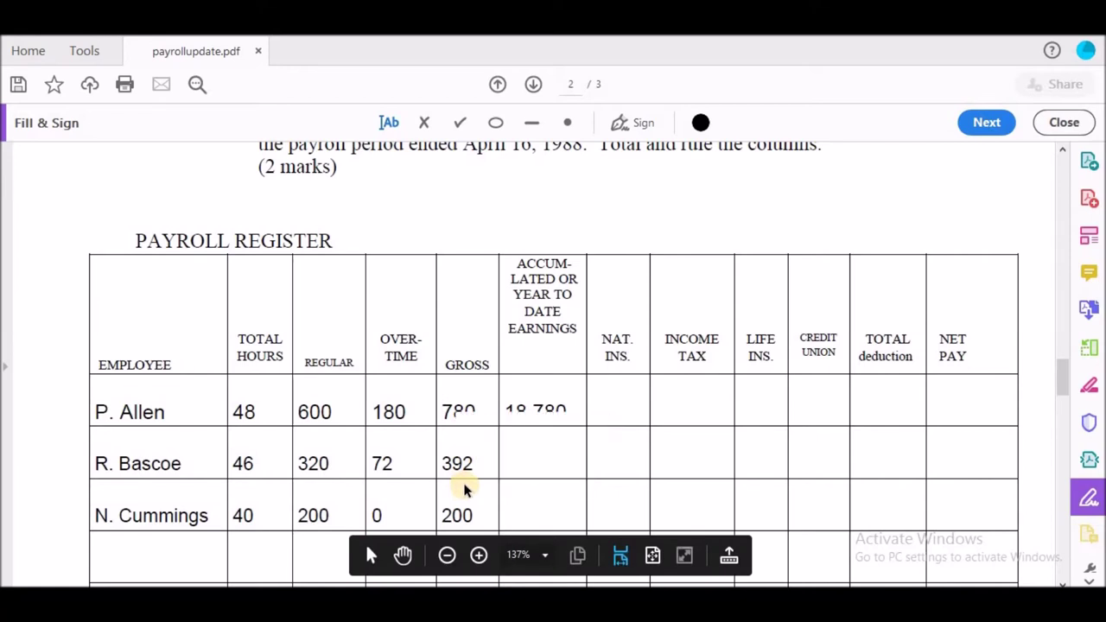
type("892")
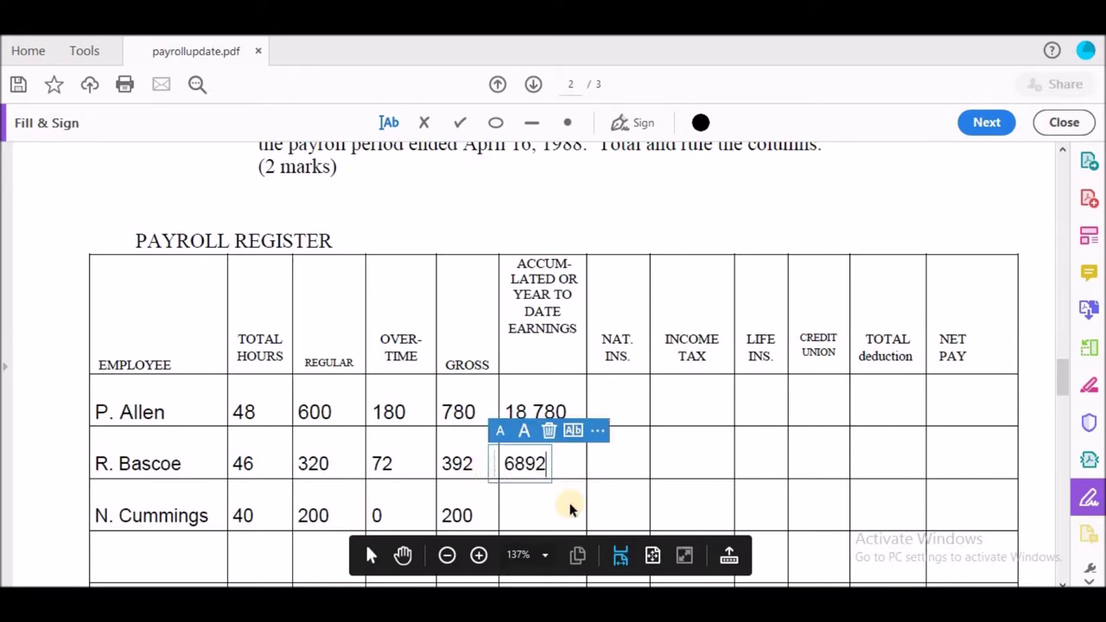
left_click(508, 517)
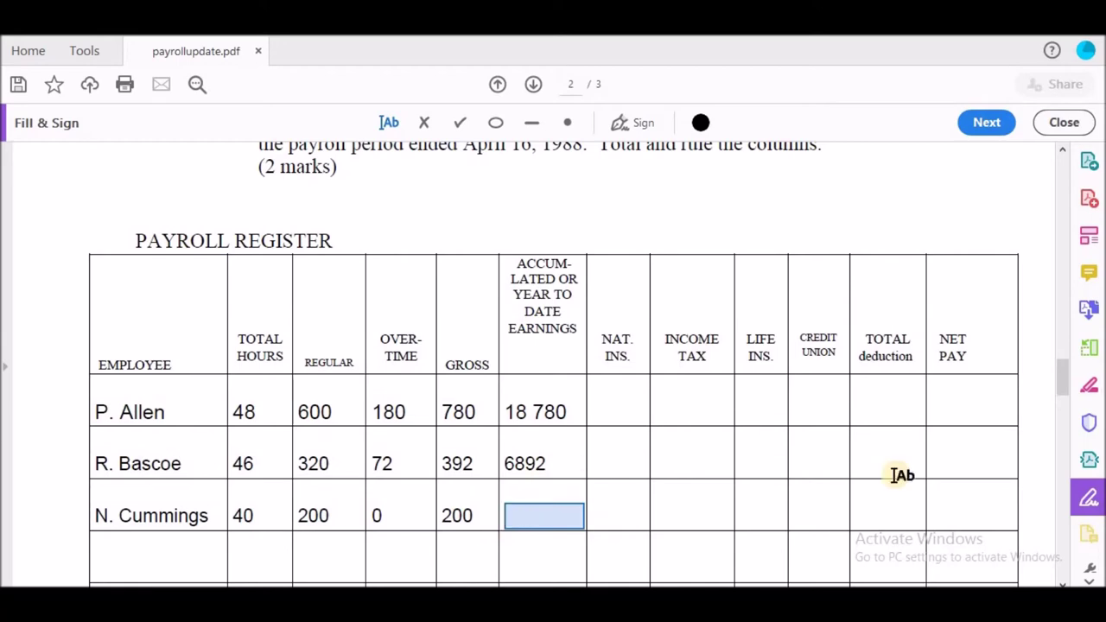
mouse_move(1062, 377)
left_mouse_down()
mouse_move(1058, 362)
mouse_move(1062, 386)
left_mouse_up()
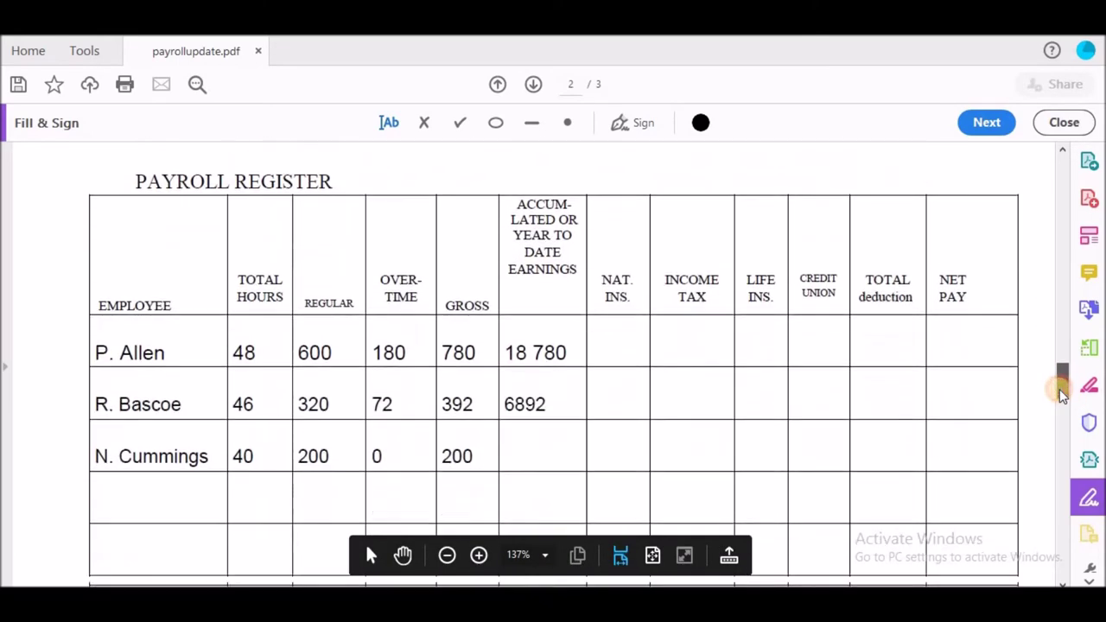
left_click(508, 456)
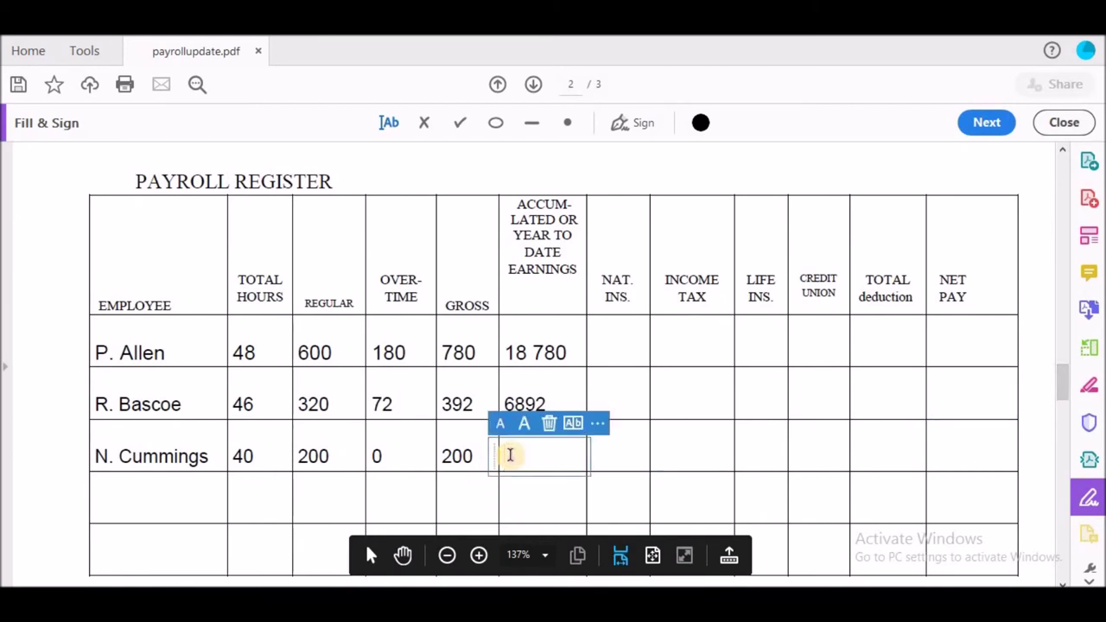
type("430")
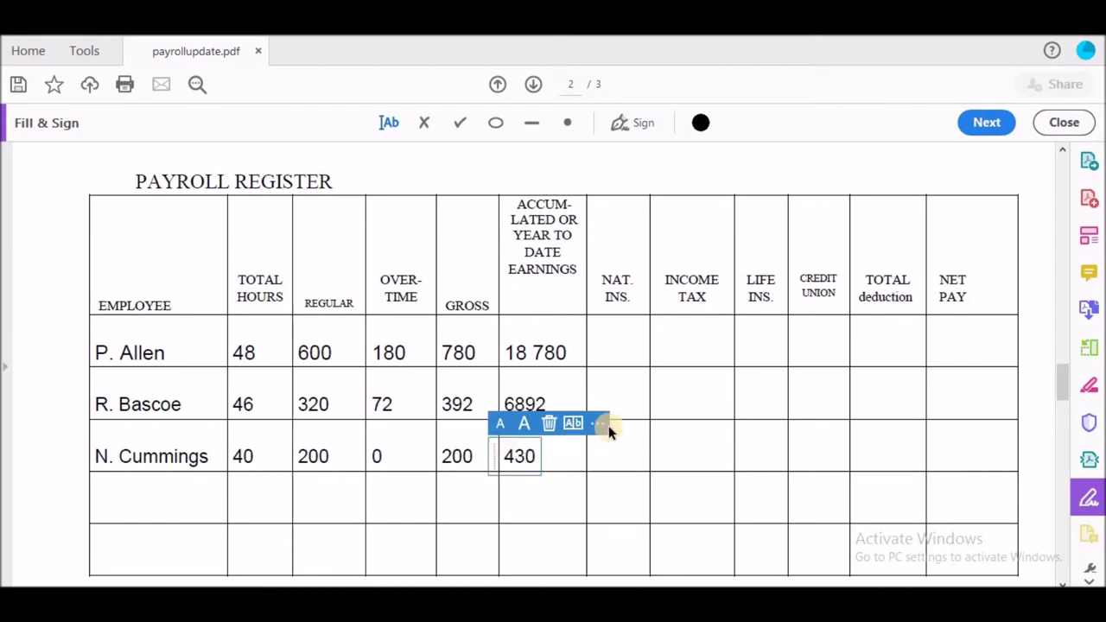
left_click(602, 351)
key("Escape")
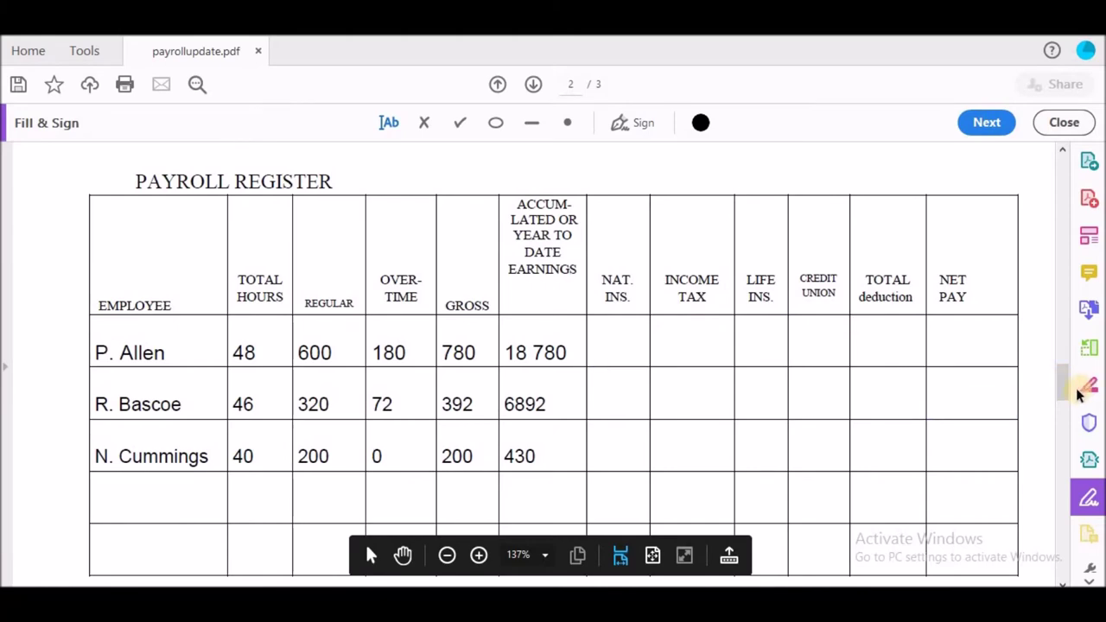
Fill in the payroll register's Nat. Ins. column with 15.60, 7.84 and 4 for the first, second and third employees.
mouse_move(1069, 386)
left_mouse_down()
mouse_move(1052, 338)
mouse_move(1055, 382)
left_mouse_up()
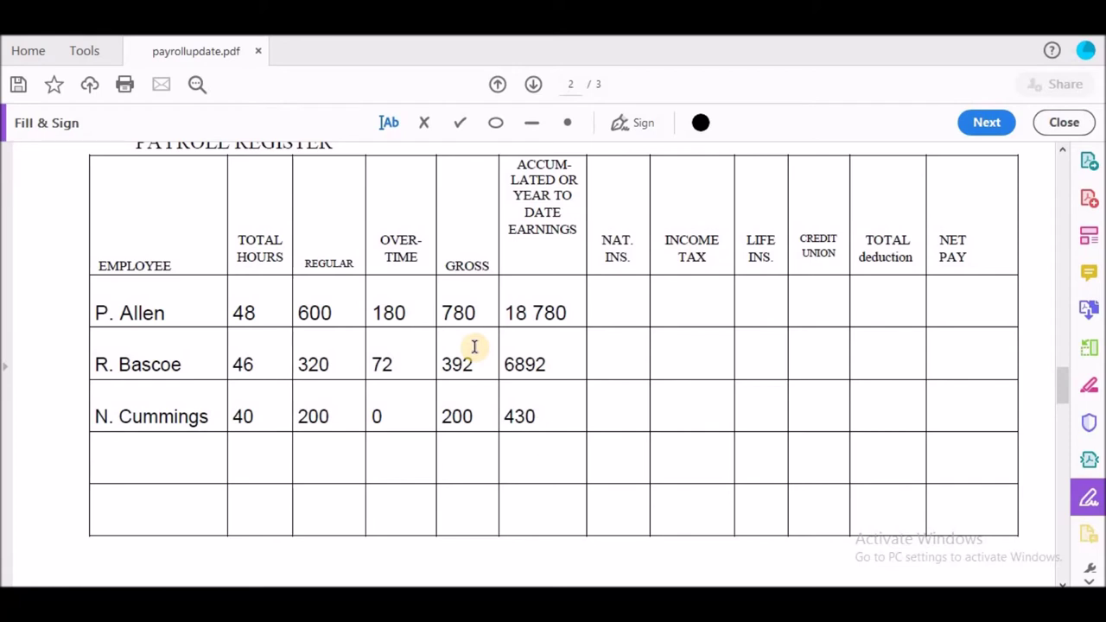
left_click(599, 315)
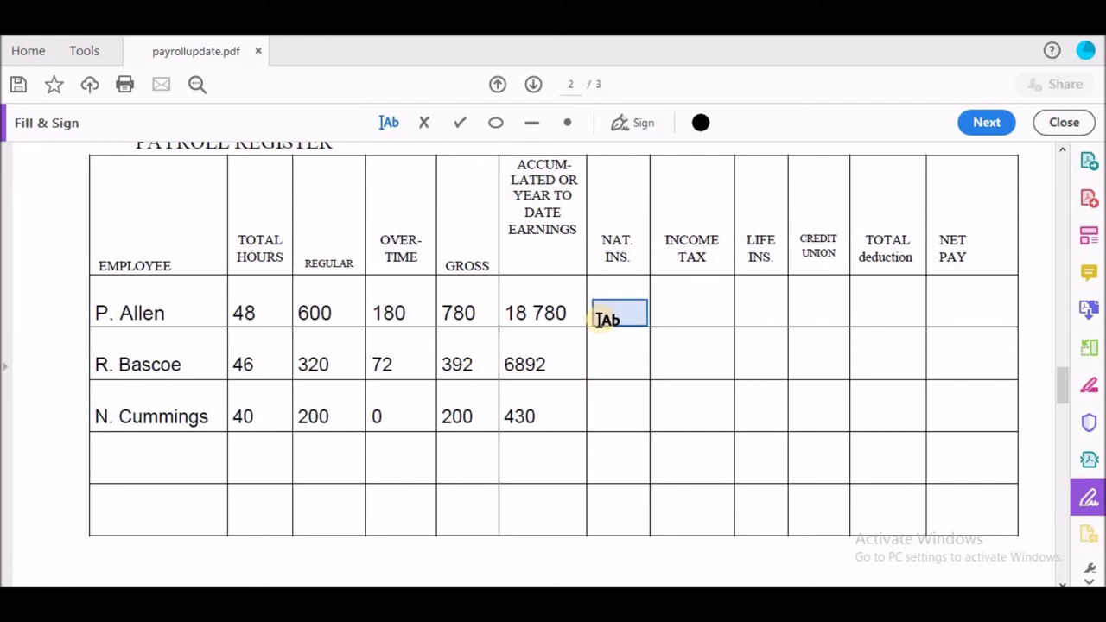
left_click(599, 314)
type("15")
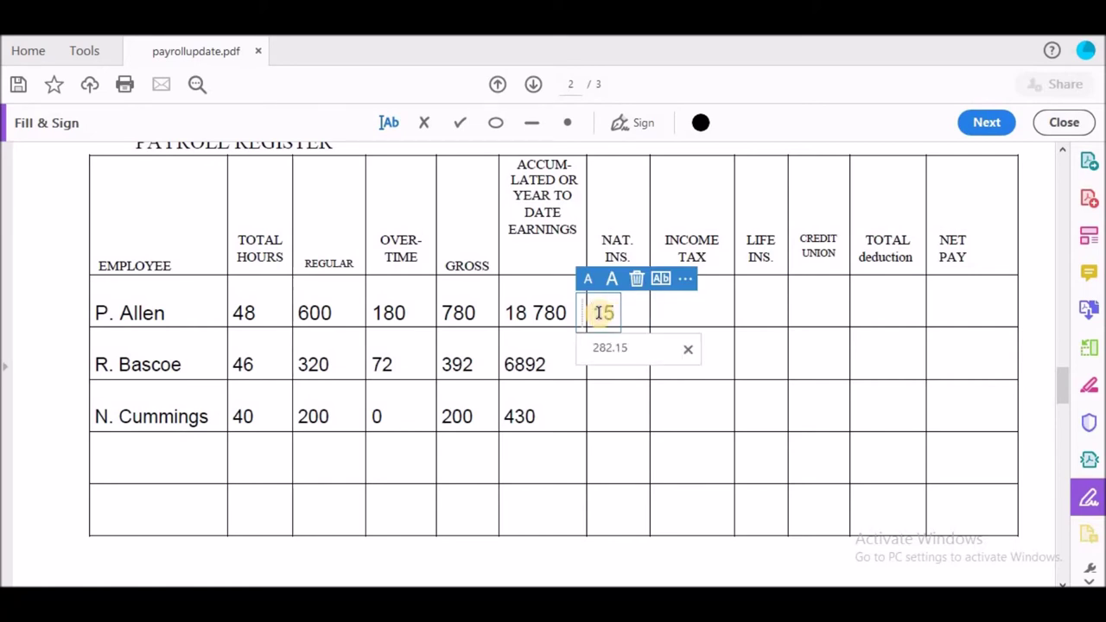
type(".60")
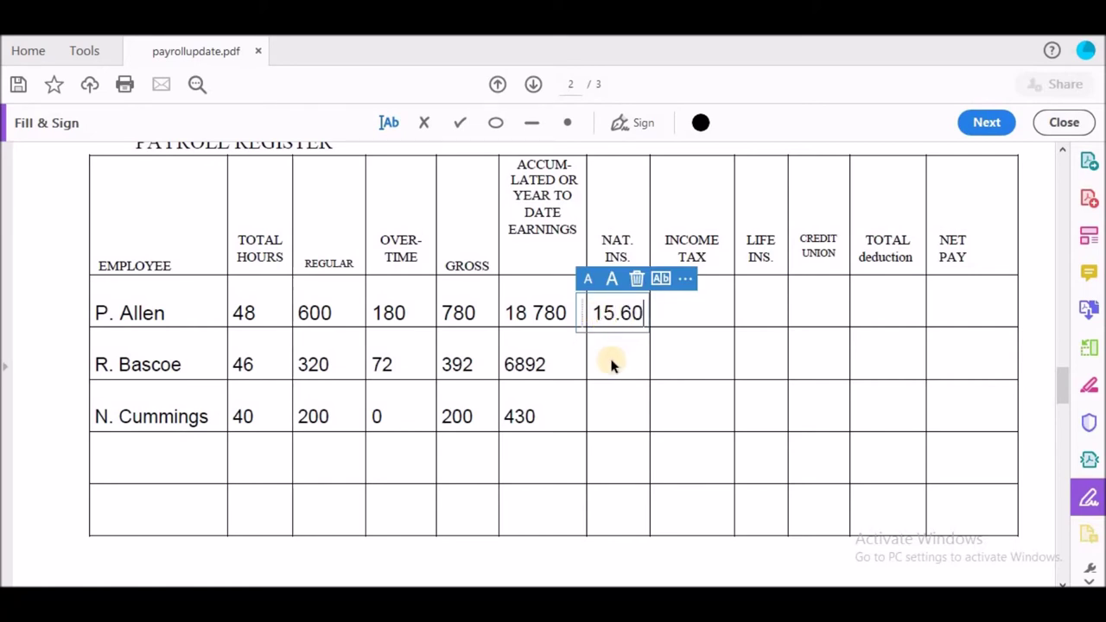
left_click(598, 364)
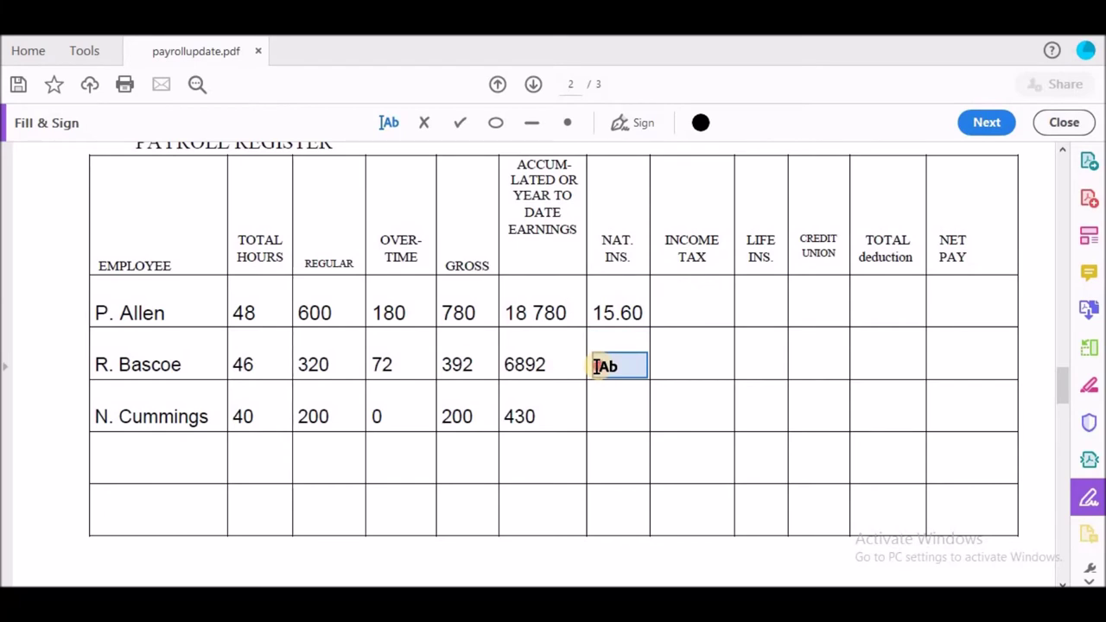
left_click(597, 364)
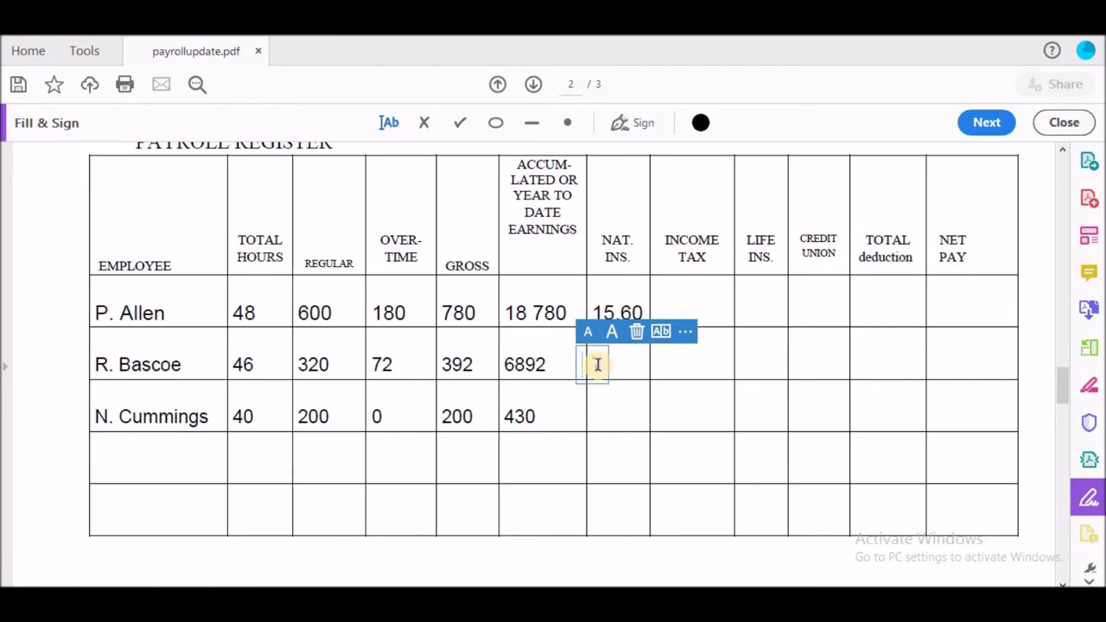
type("7.84")
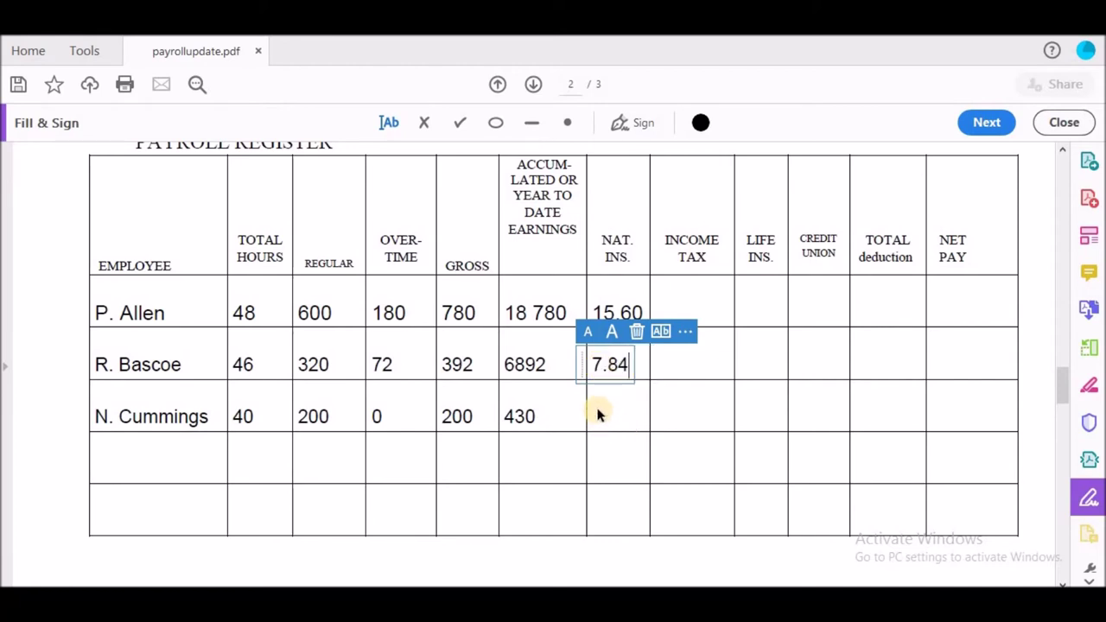
left_click(596, 410)
left_click(596, 409)
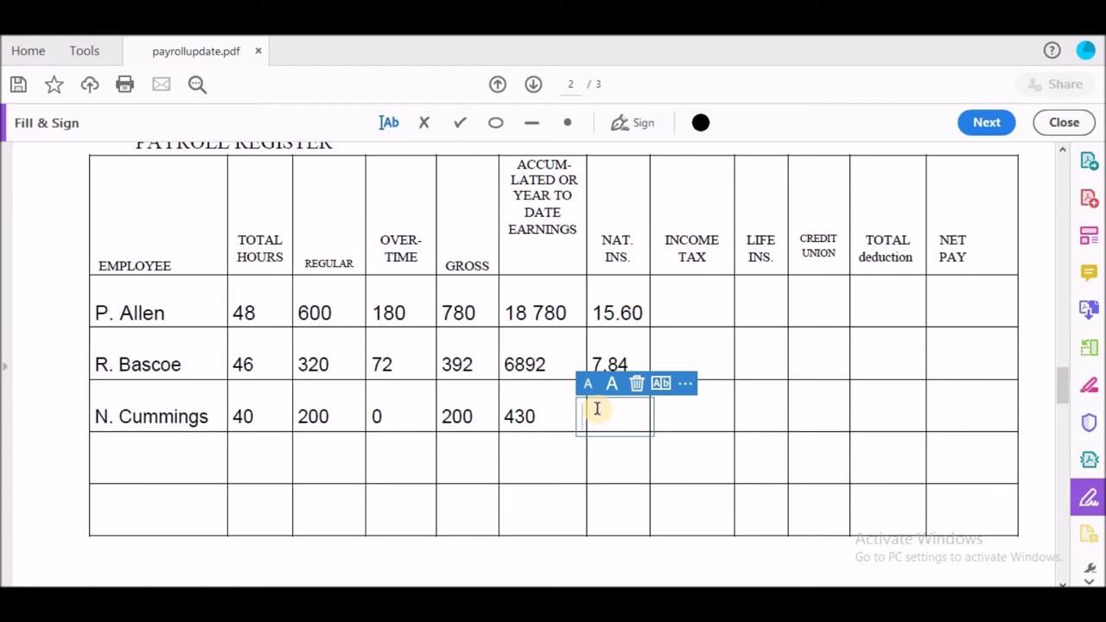
type("4")
left_click(684, 310)
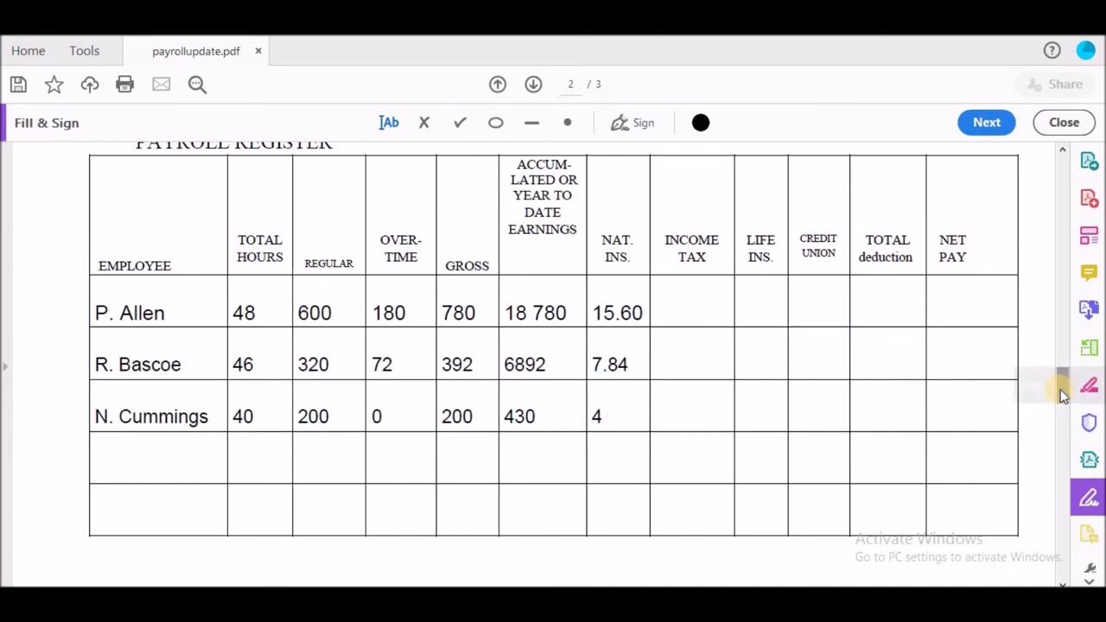
Check the income tax rule in question 2's additional information, and enter 76.44 as the first employee's income tax in the payroll register.
left_click_drag(1062, 388, 1058, 363)
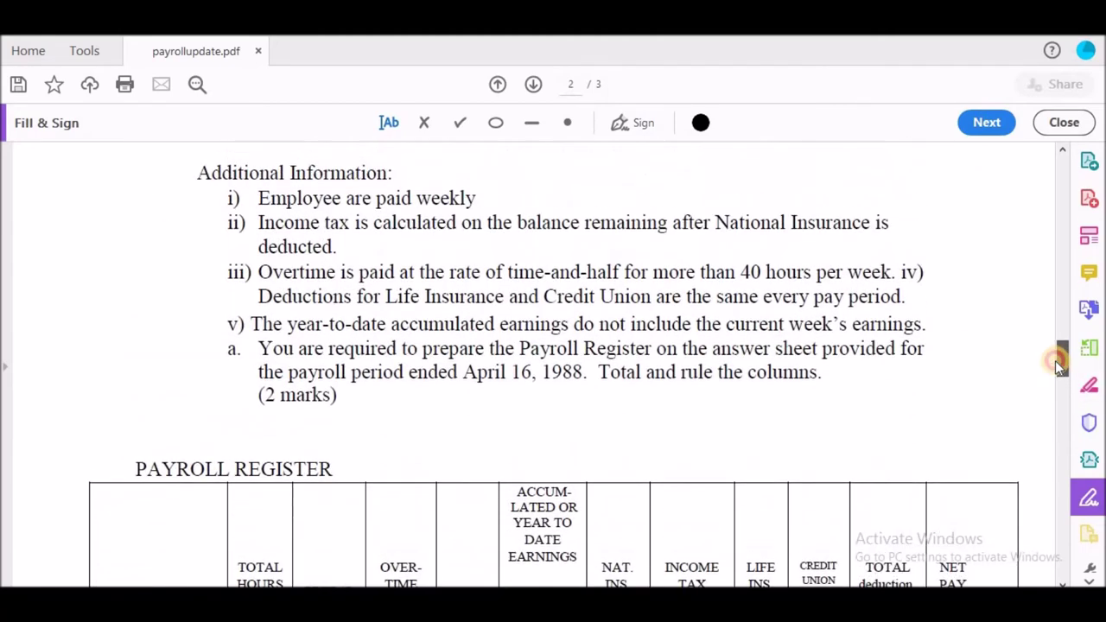
left_click_drag(1058, 363, 1060, 393)
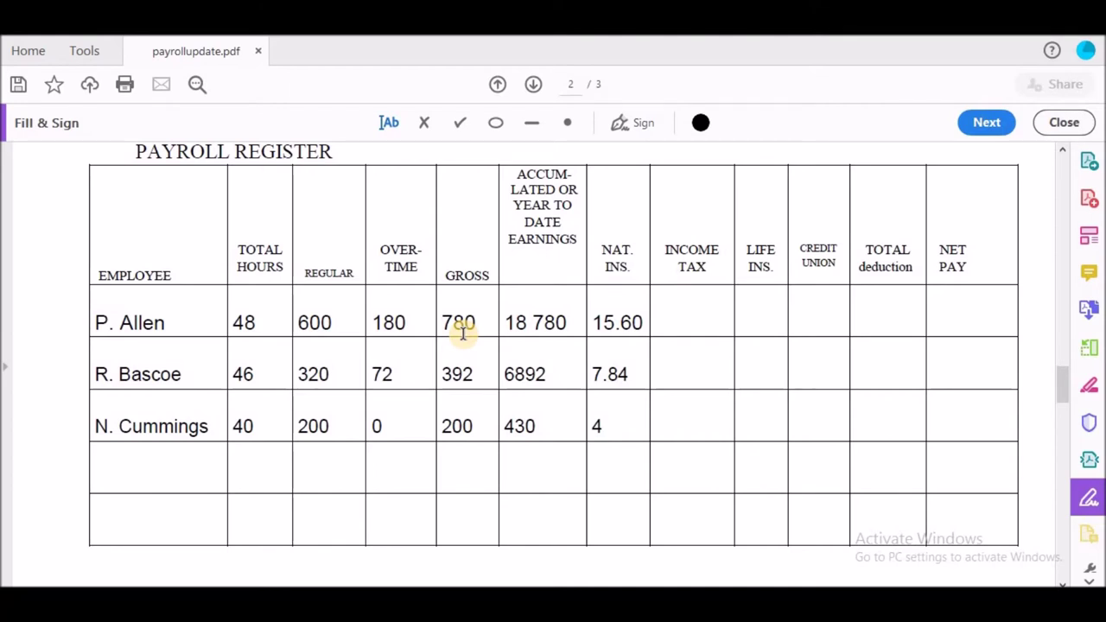
left_click(663, 322)
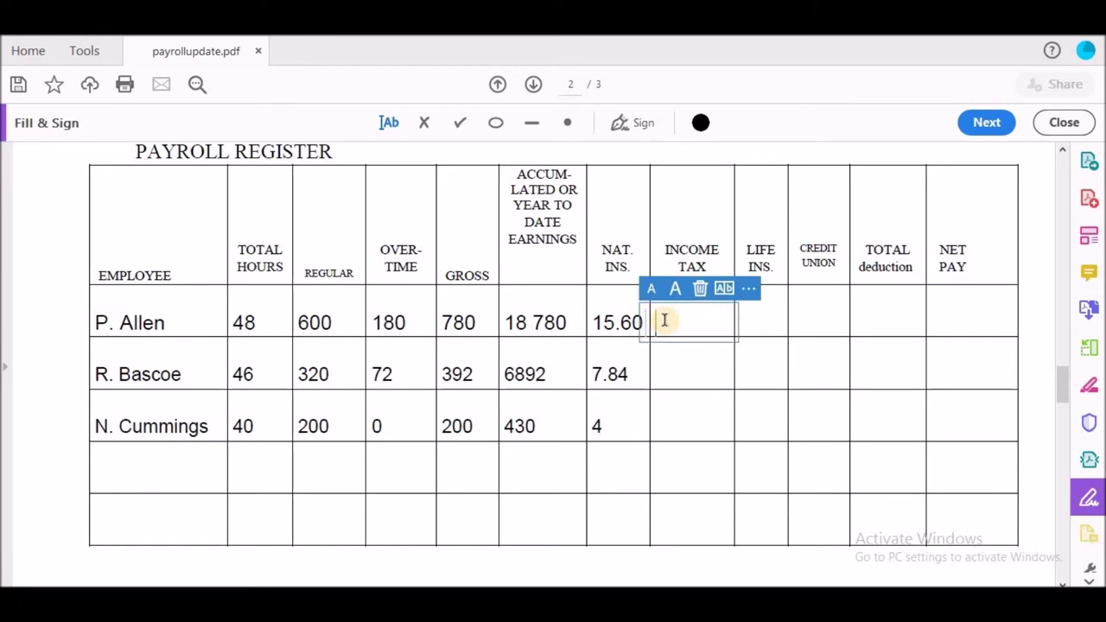
type("76.44")
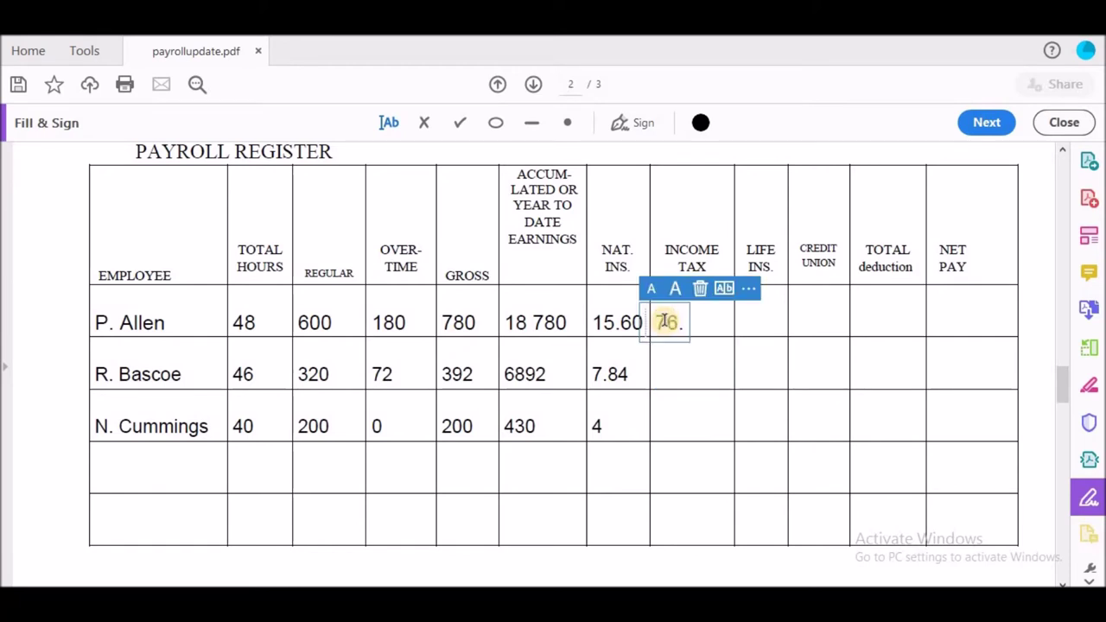
Enter 38.42 and 19.60 as the second and third employees' income tax in the payroll register.
left_click(660, 373)
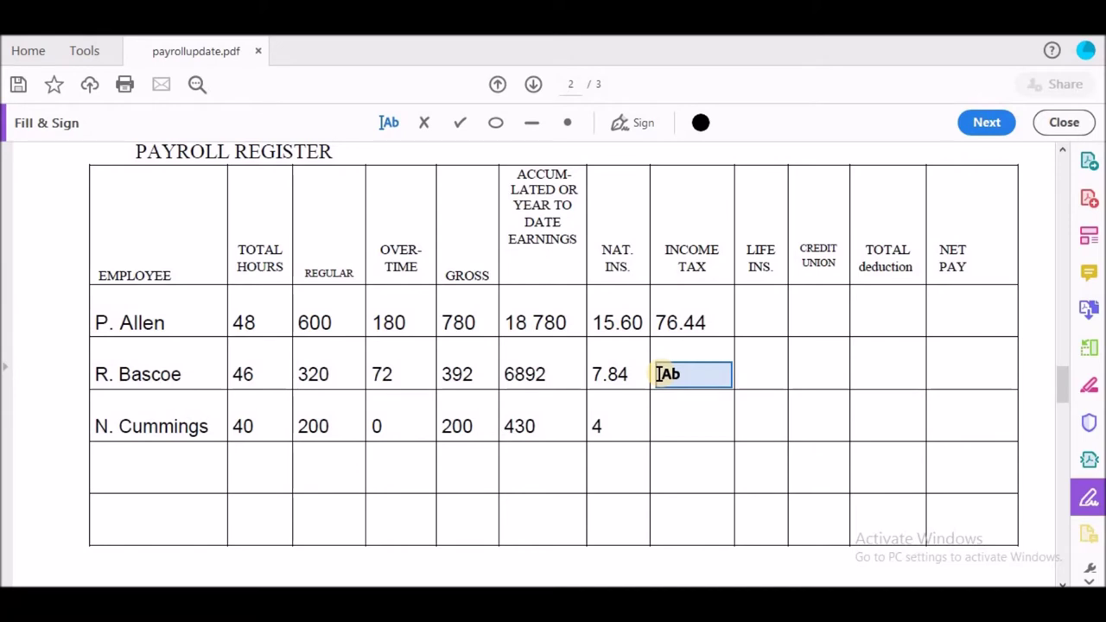
left_click(659, 373)
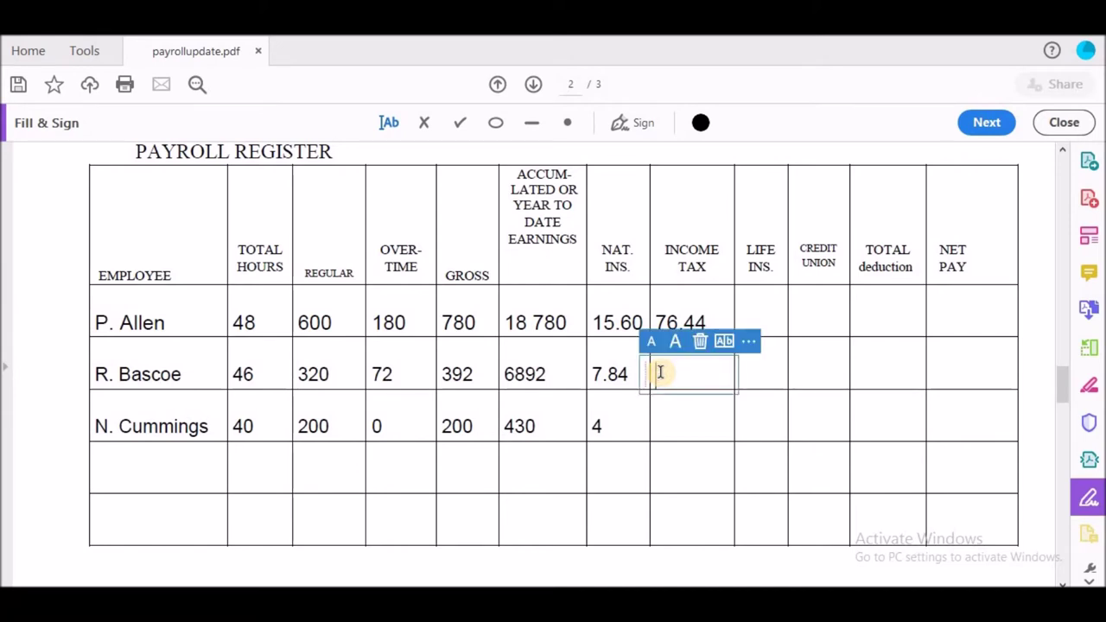
type("38")
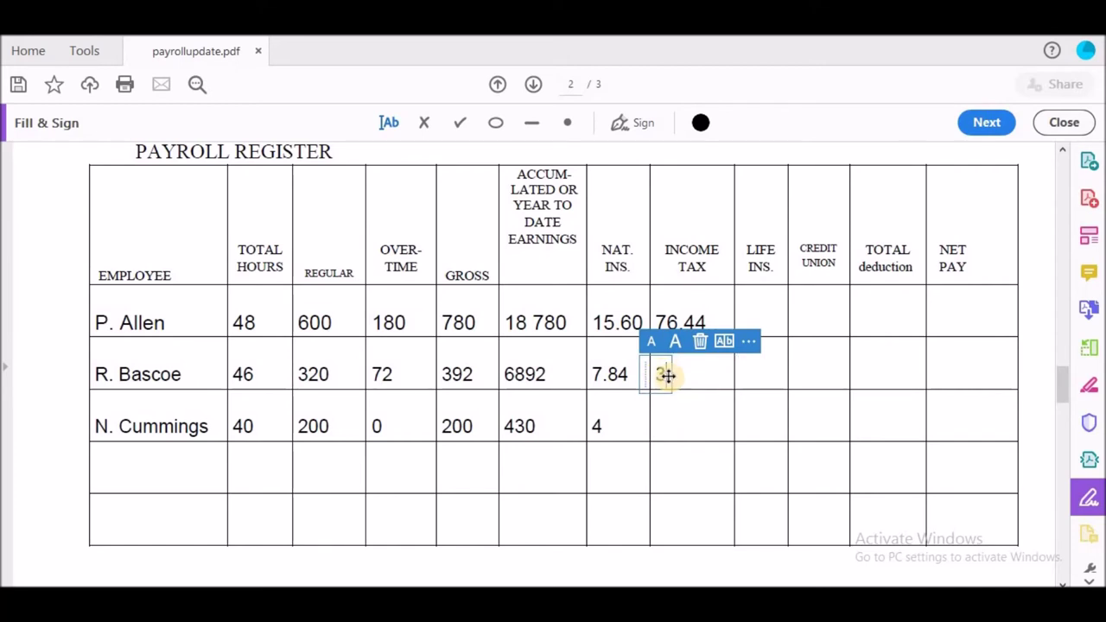
type(".42")
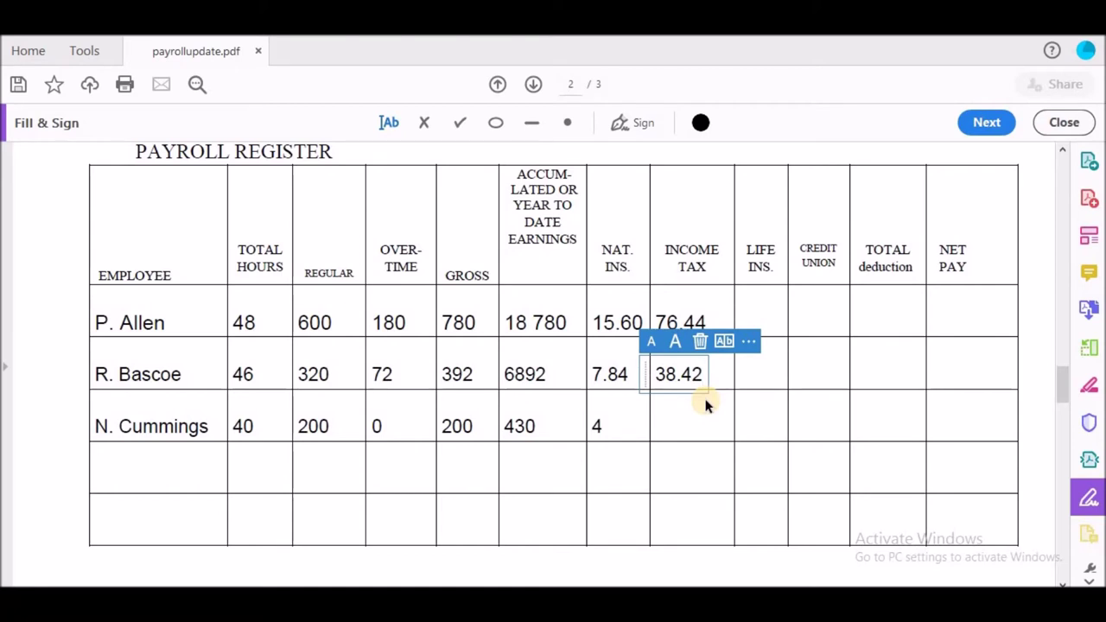
left_click(656, 428)
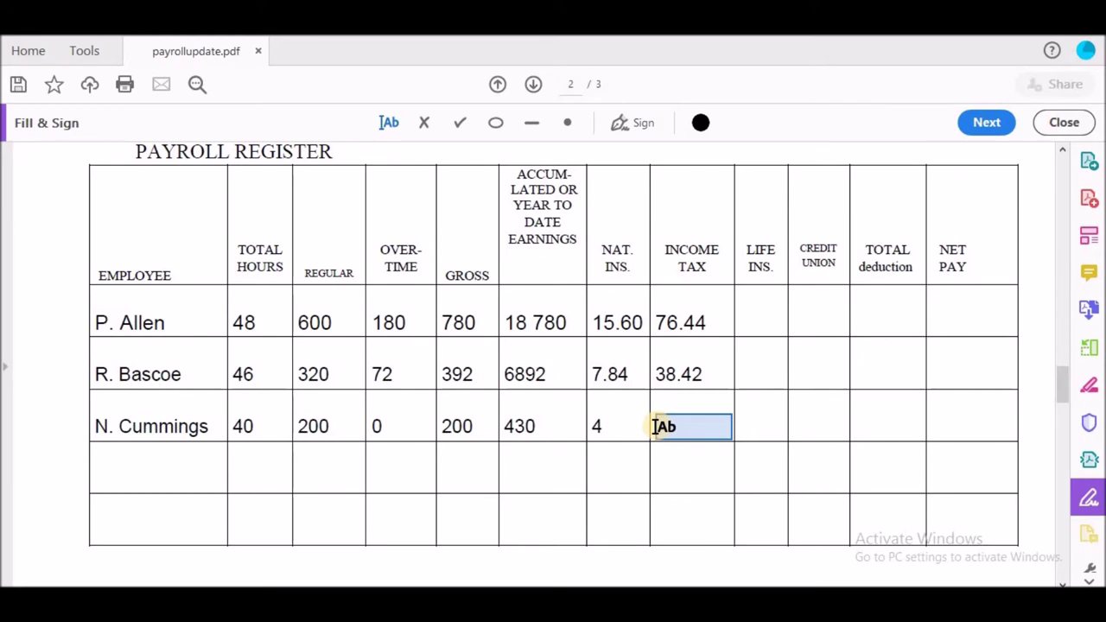
left_click(659, 426)
left_click(659, 426)
type("19.60")
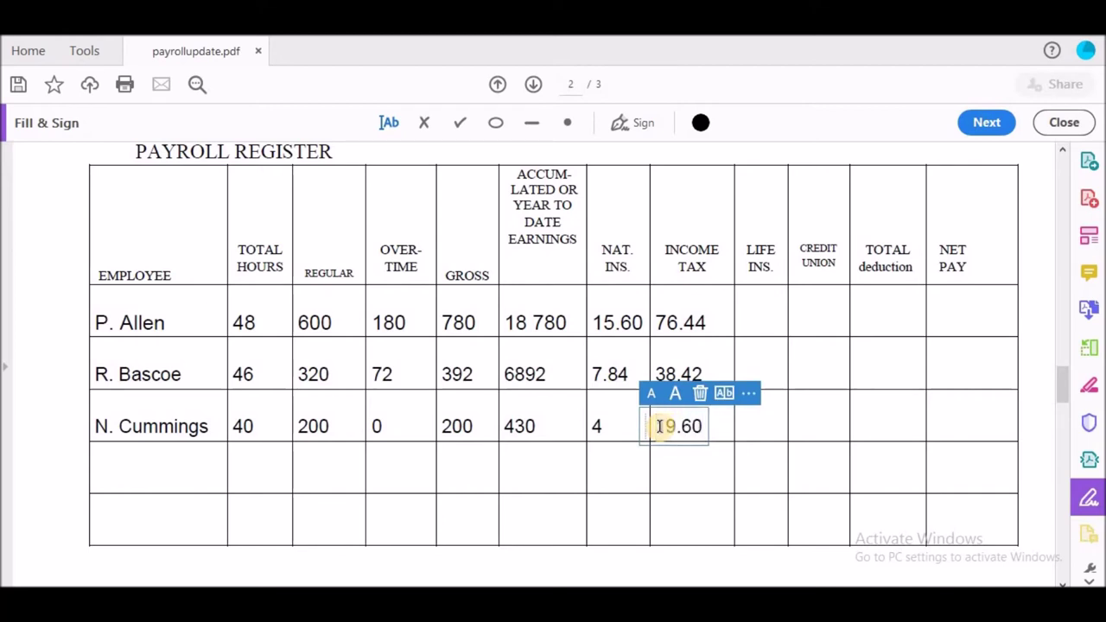
key("Escape")
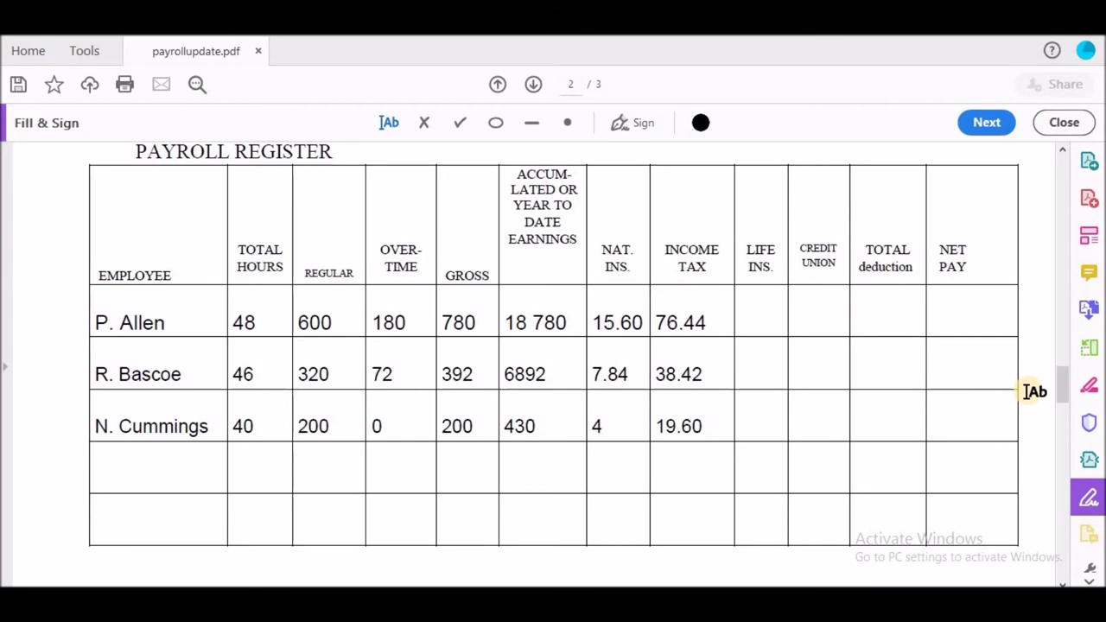
Enter 35 as the first employee's life insurance deduction in the payroll register.
mouse_move(1064, 388)
left_mouse_down()
mouse_move(1058, 322)
mouse_move(1062, 388)
left_mouse_up()
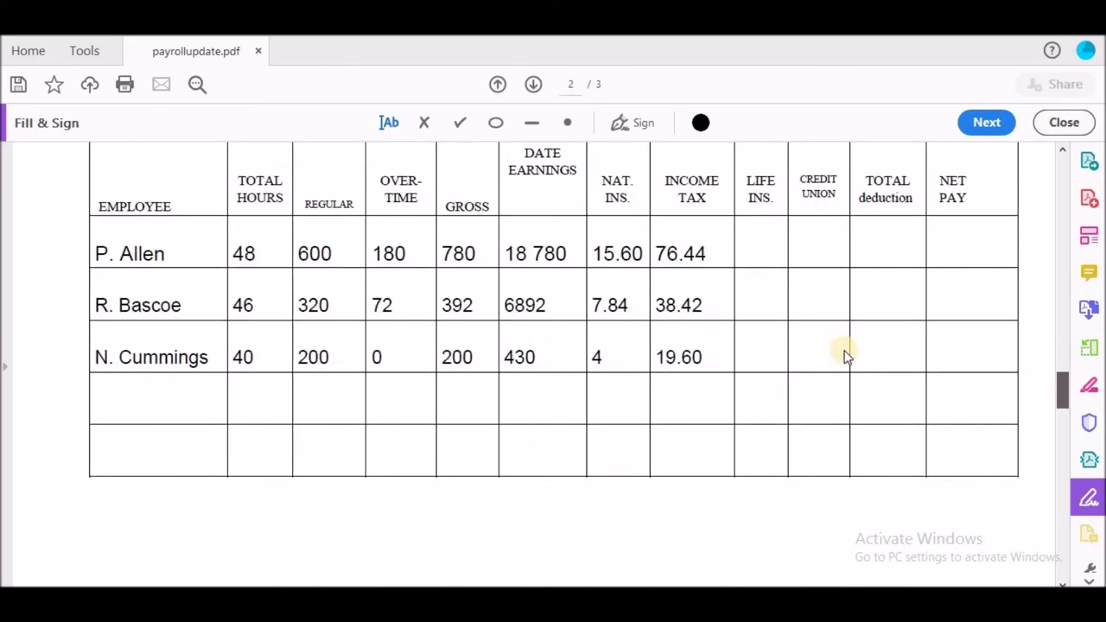
left_click(750, 251)
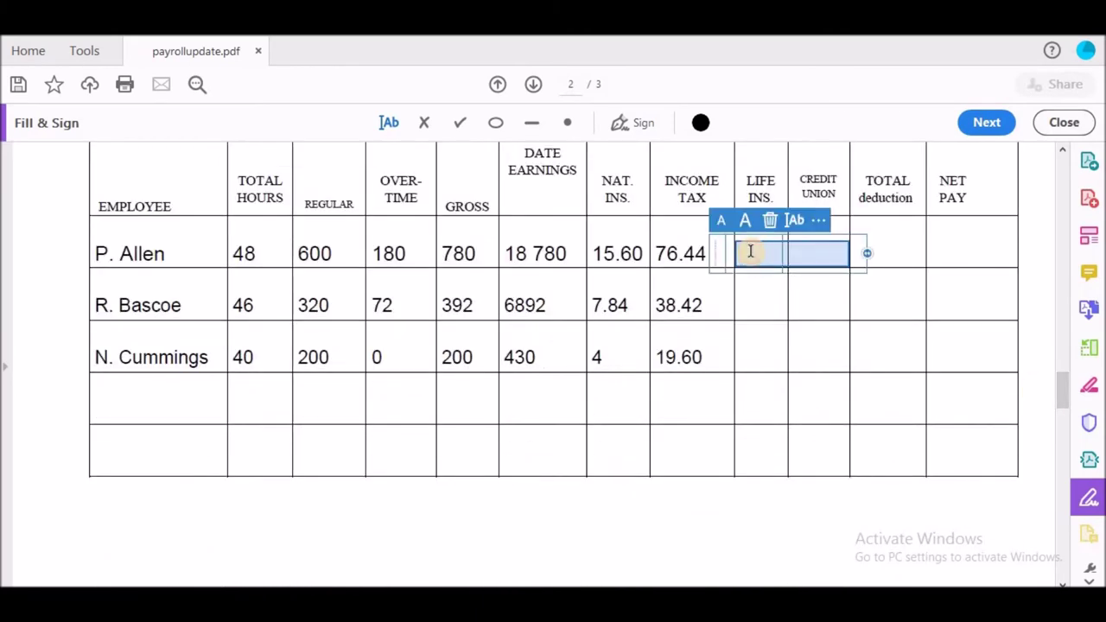
type("3          5")
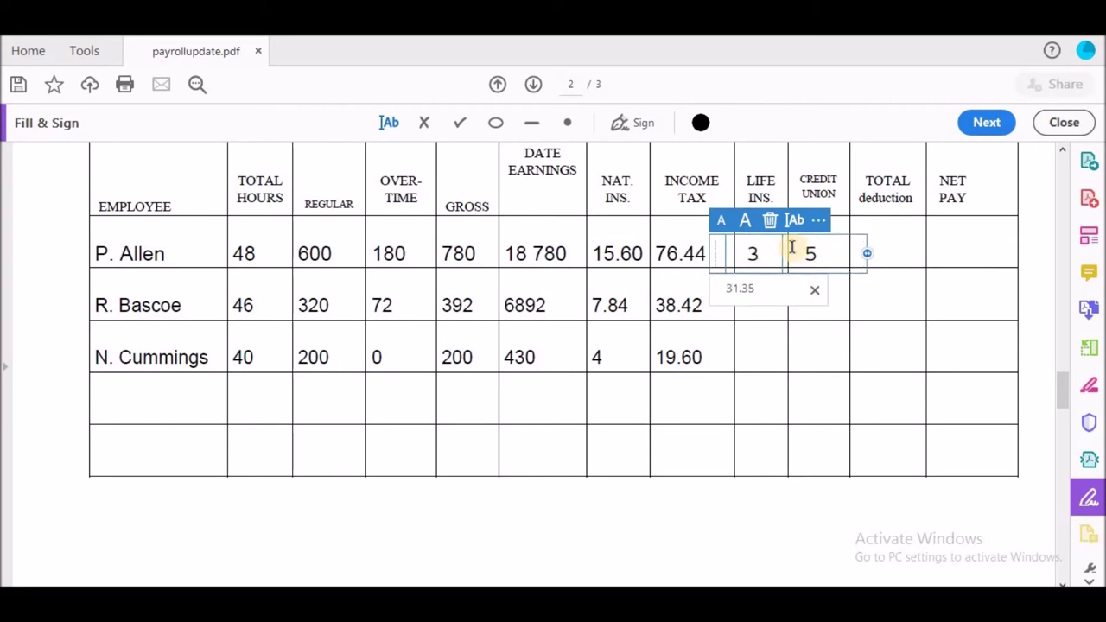
Enter 20 as the second employee's life insurance deduction, reducing its text size and shifting it to fit the Life Ins. column.
mouse_move(1062, 388)
left_mouse_down()
mouse_move(1054, 340)
mouse_move(1055, 375)
left_mouse_up()
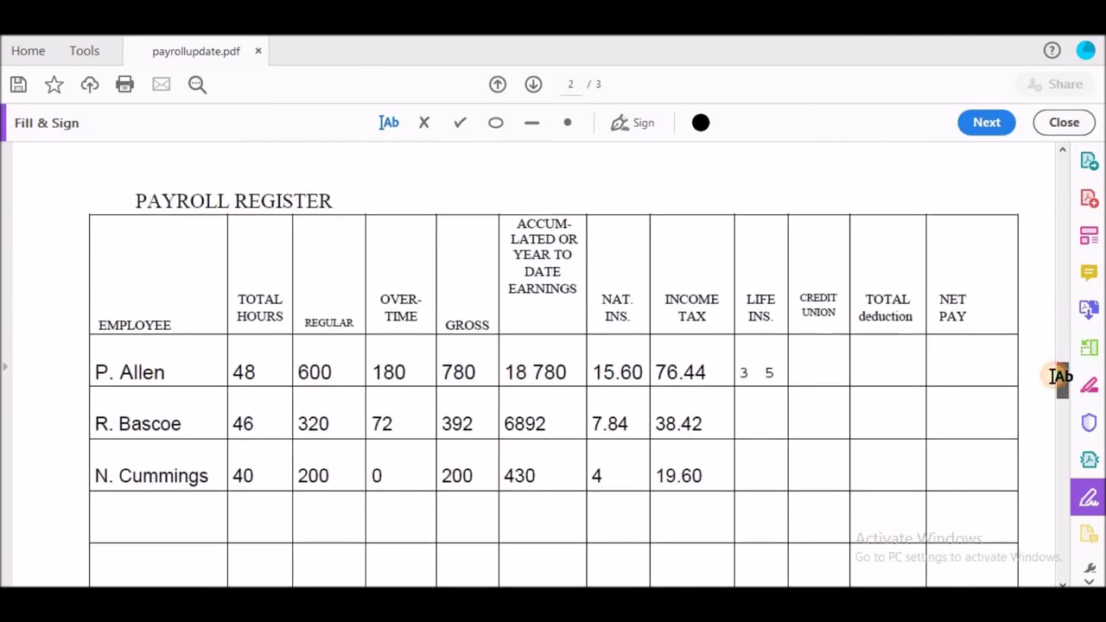
left_click(745, 423)
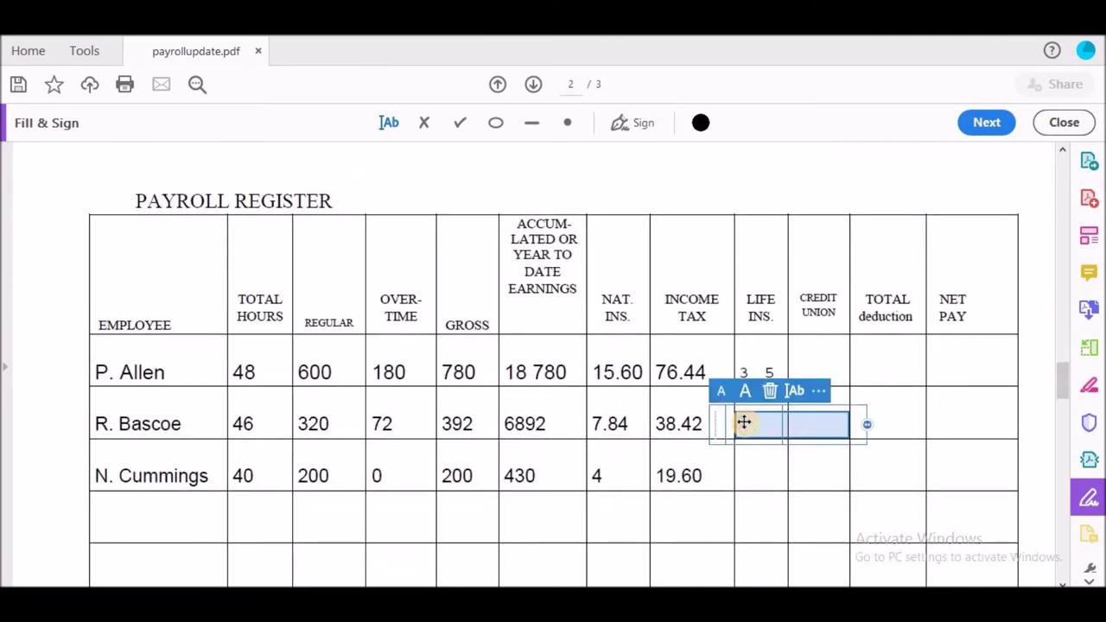
left_click(743, 422)
type("20")
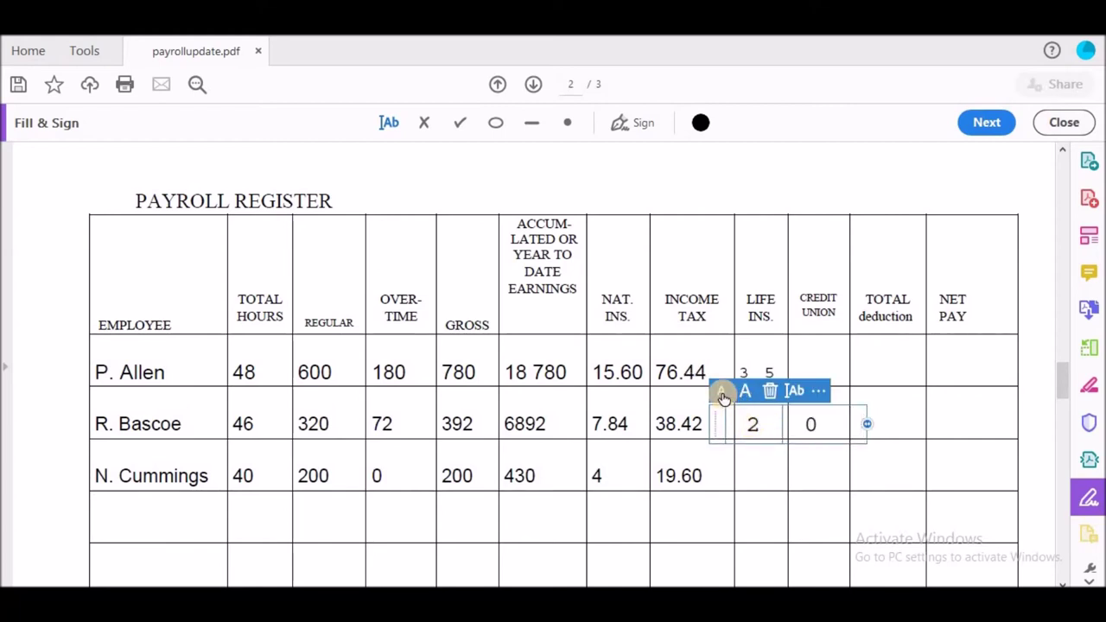
left_click(722, 394)
left_click(722, 395)
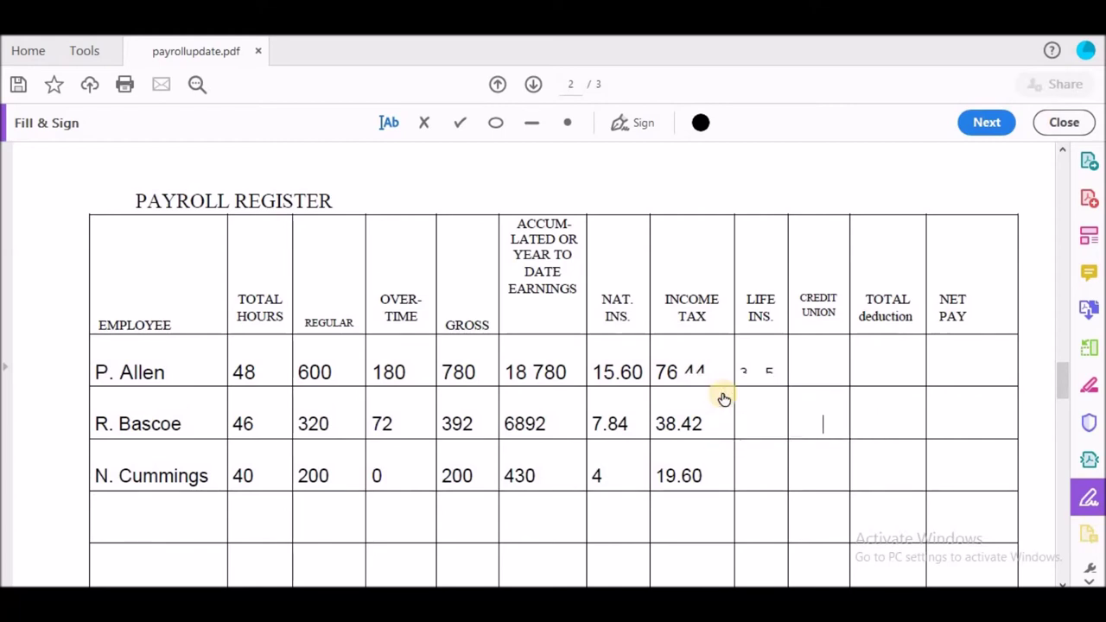
left_click(722, 395)
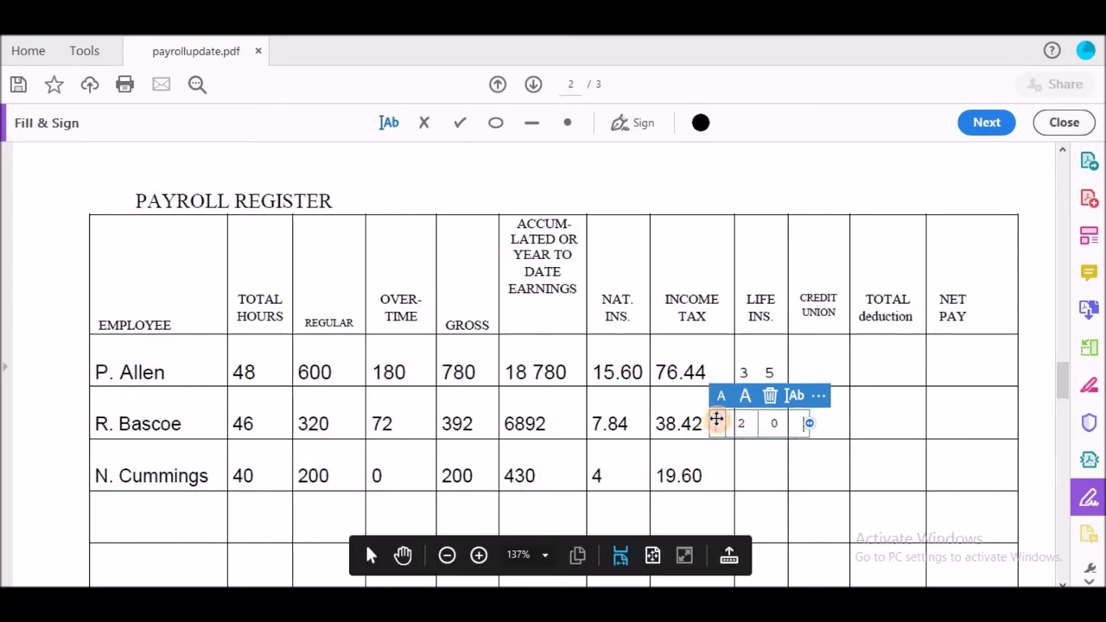
left_click_drag(716, 420, 716, 418)
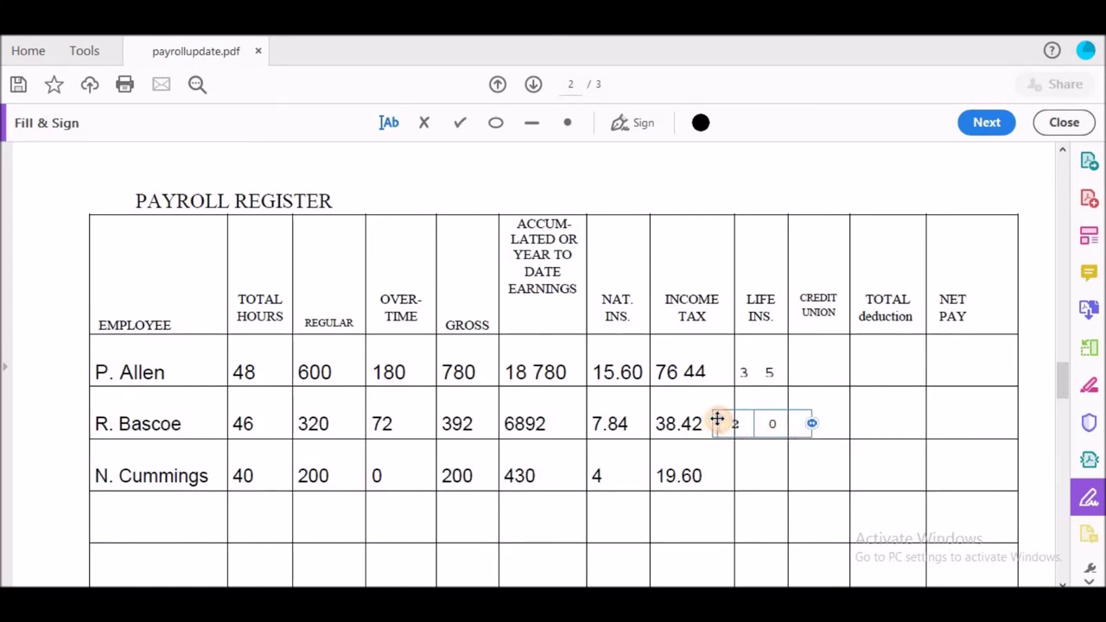
Enter 10 as the third employee's life insurance deduction, reducing its text size to fit the Life Ins. column.
left_click(748, 477)
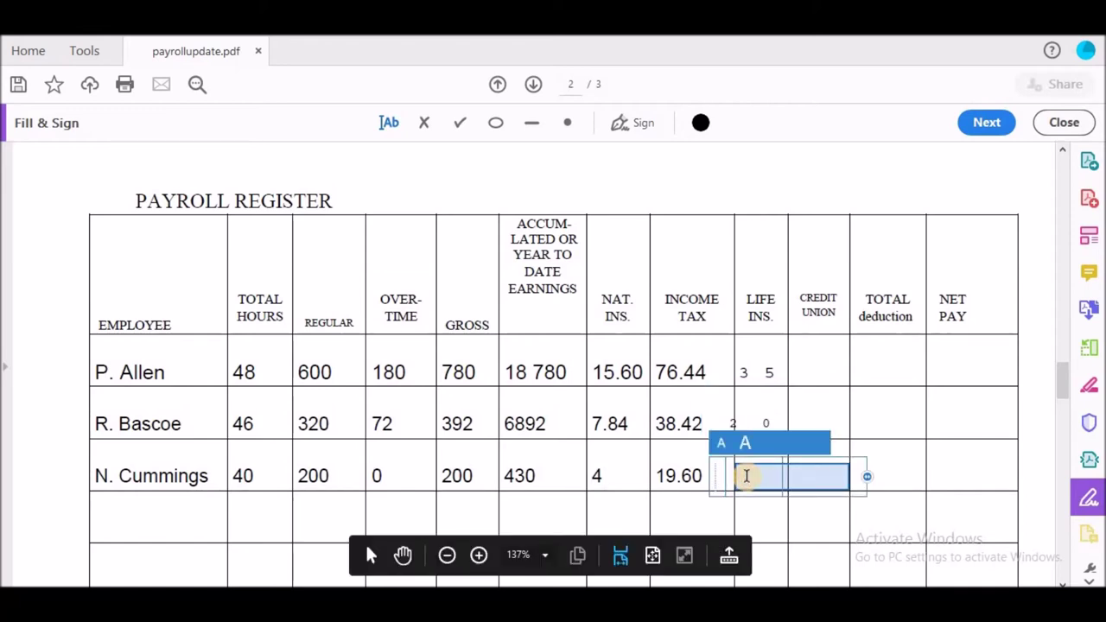
type("1       0")
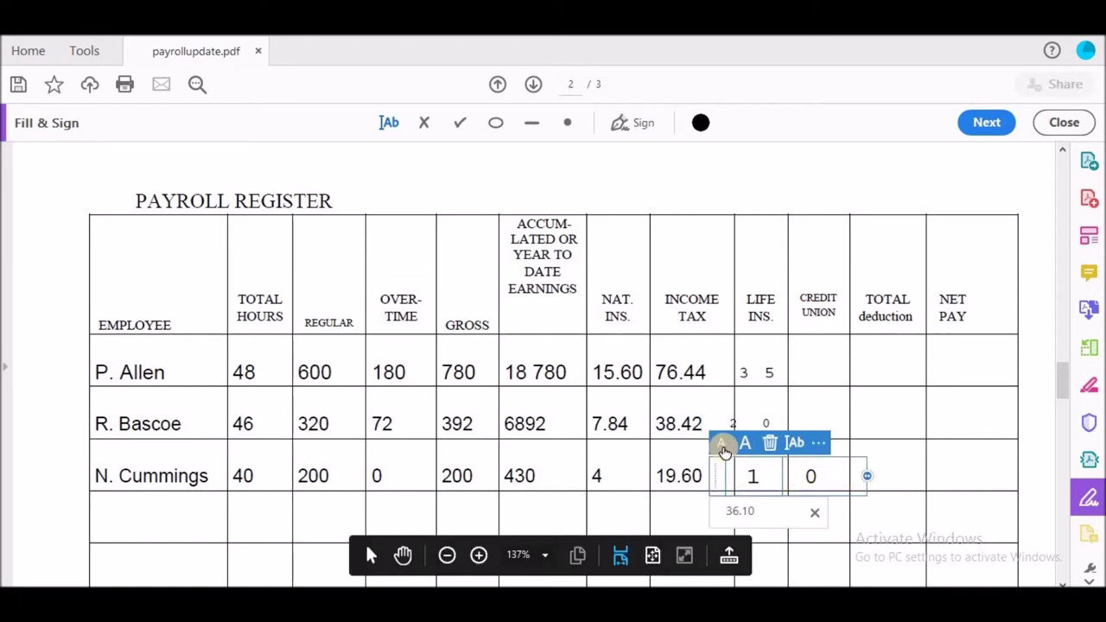
left_click(721, 446)
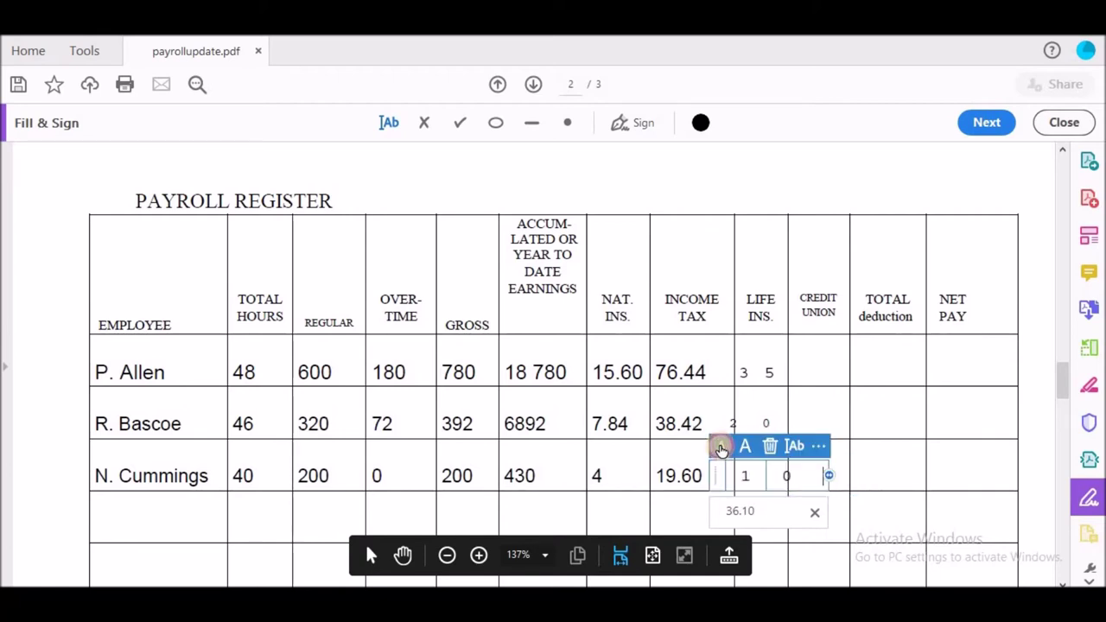
left_click(721, 447)
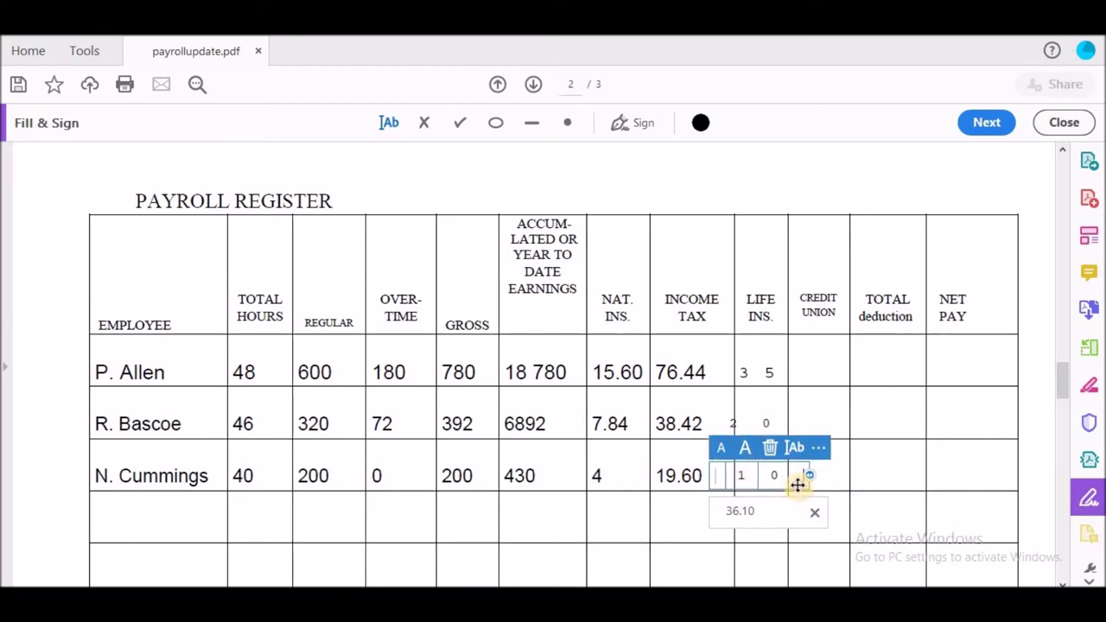
Reposition the second employee's life insurance amount so that it sits inside its Life Ins. cell.
left_click(803, 372)
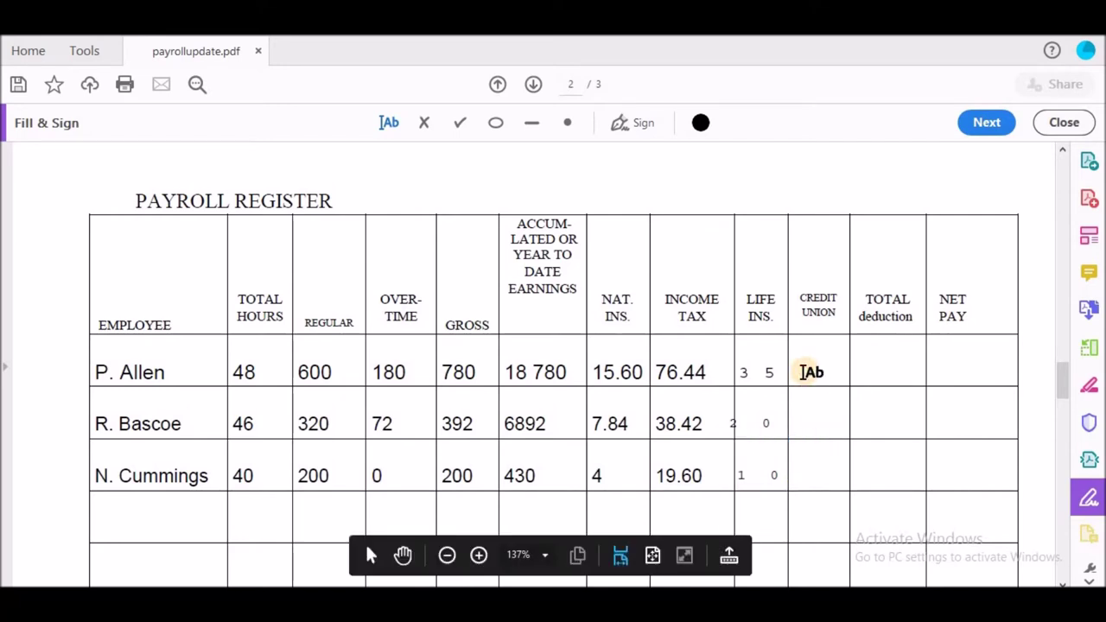
left_click(738, 425)
left_click_drag(715, 418, 720, 418)
Fill in the payroll register's Credit Union column with 150, 50 and 25 for the first, second and third employees.
mouse_move(1065, 388)
left_mouse_down()
mouse_move(1062, 328)
mouse_move(1061, 389)
left_mouse_up()
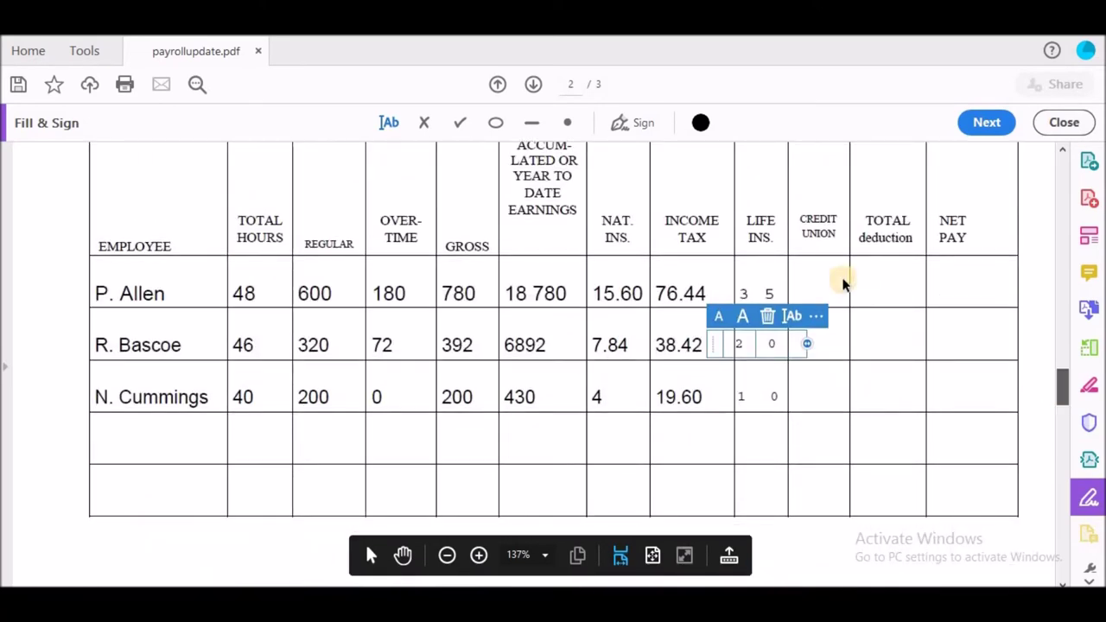
left_click(805, 294)
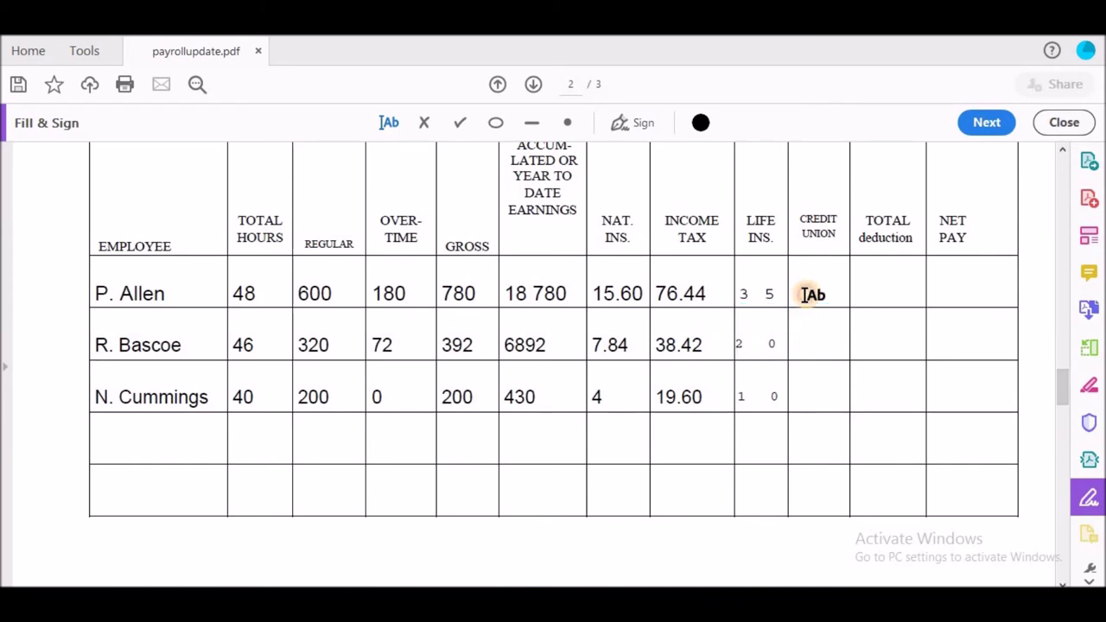
left_click(805, 295)
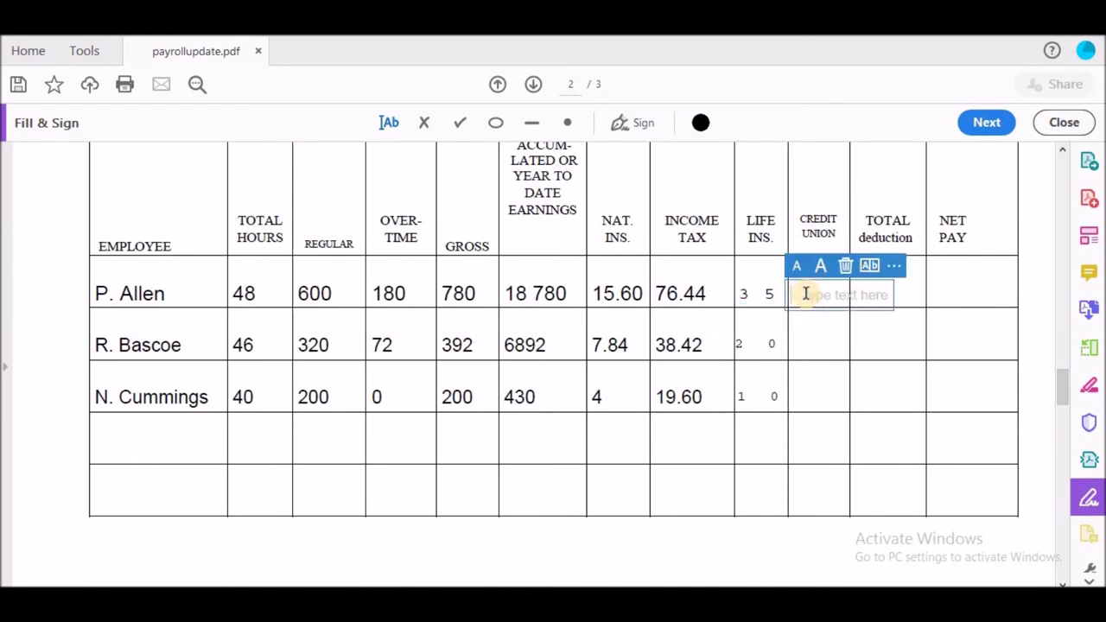
type("150")
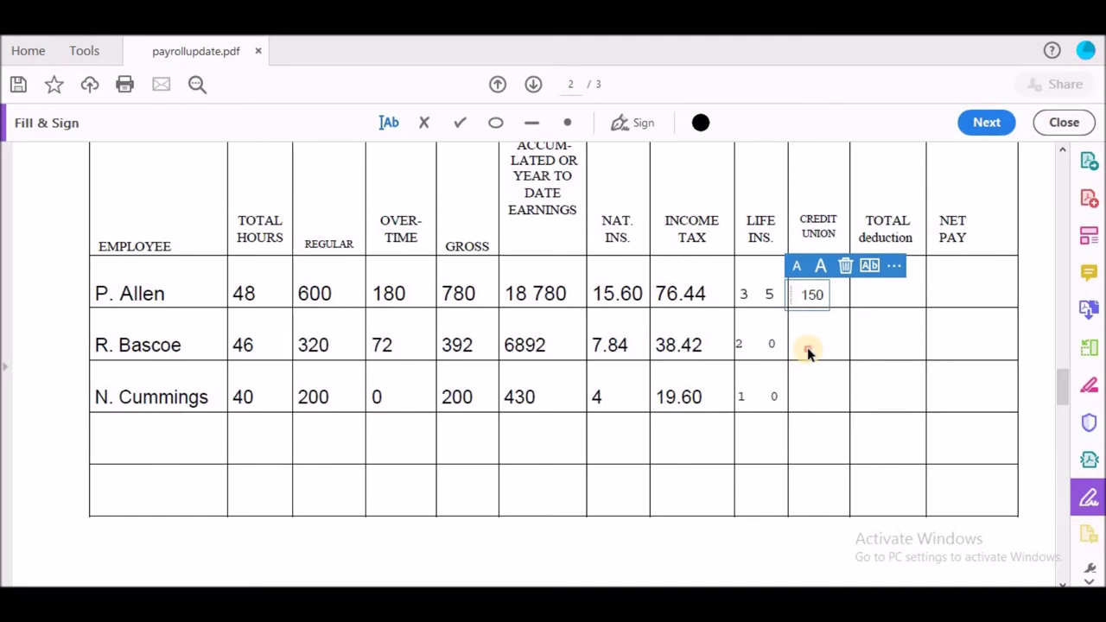
left_click(808, 351)
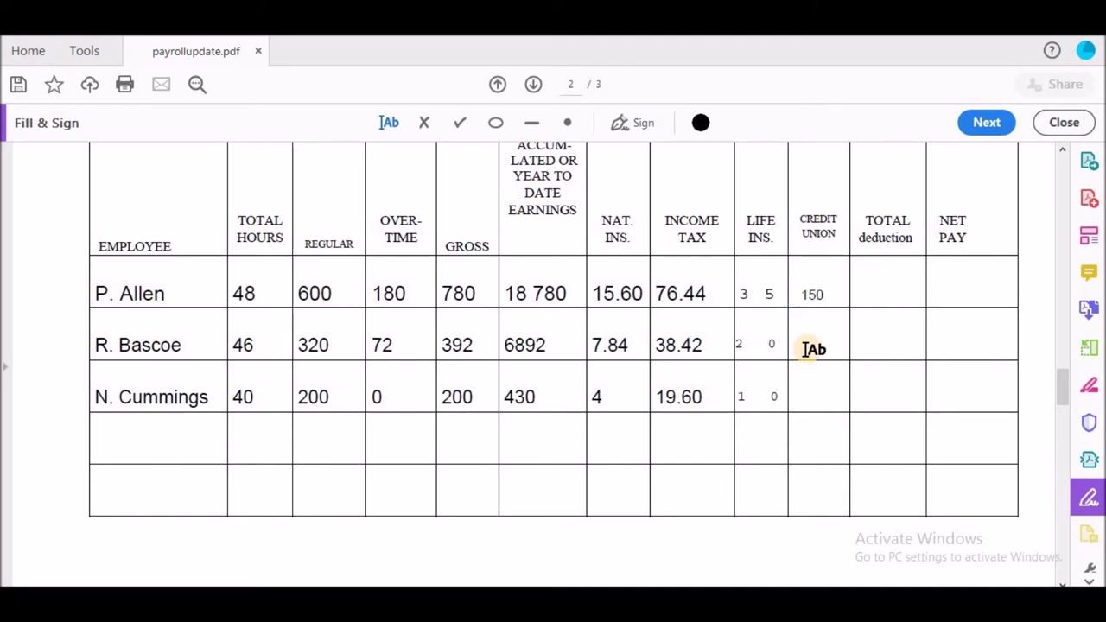
left_click(805, 348)
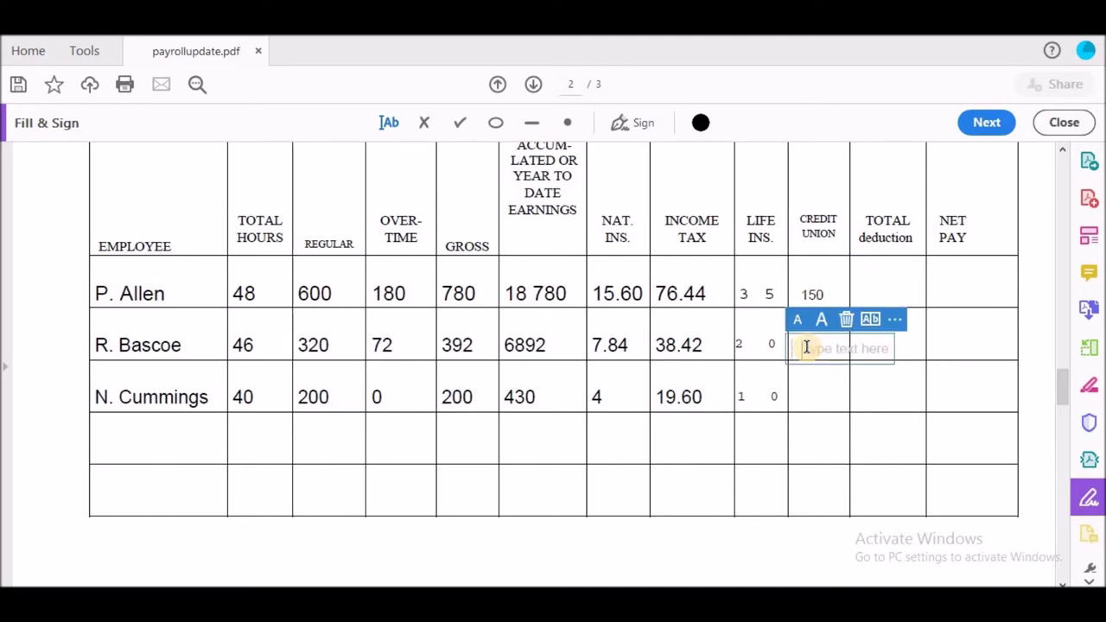
type("50")
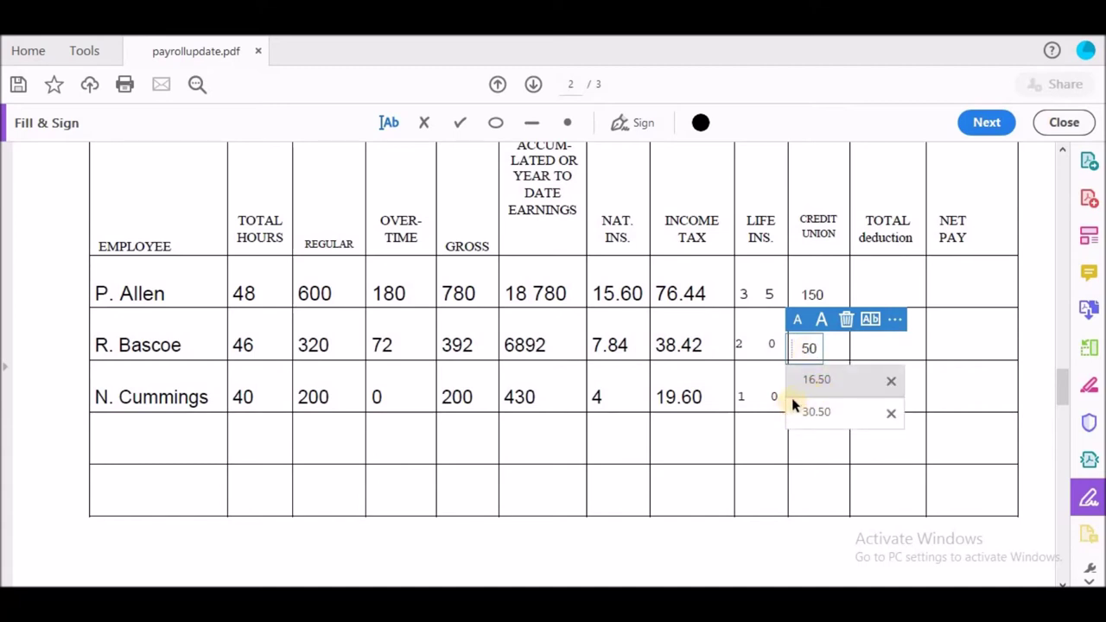
left_click(954, 348)
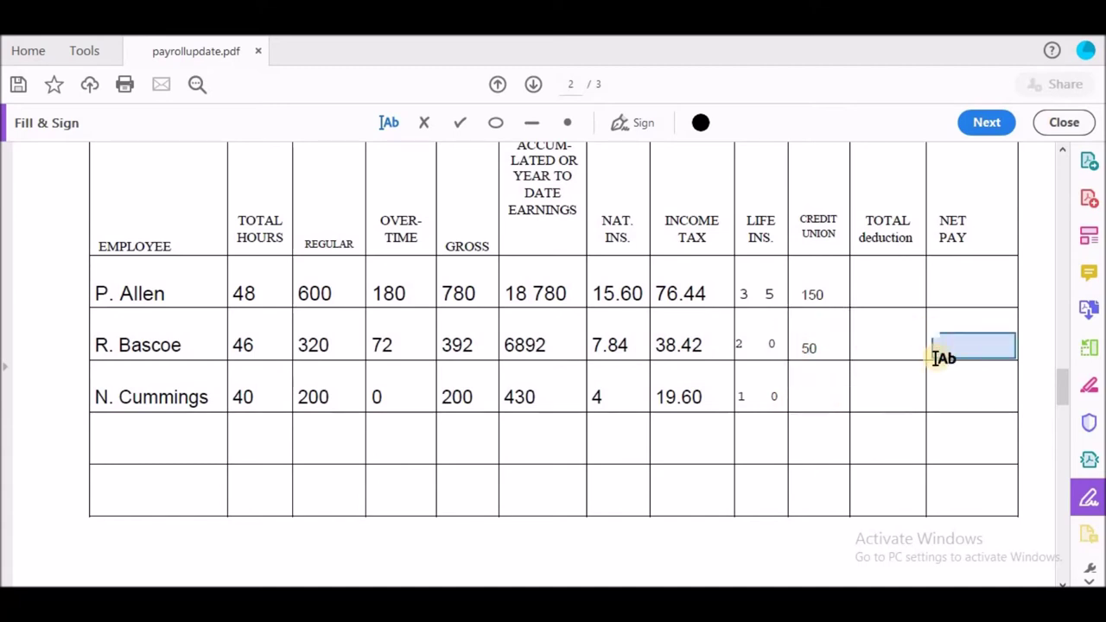
left_click(809, 388)
type("55")
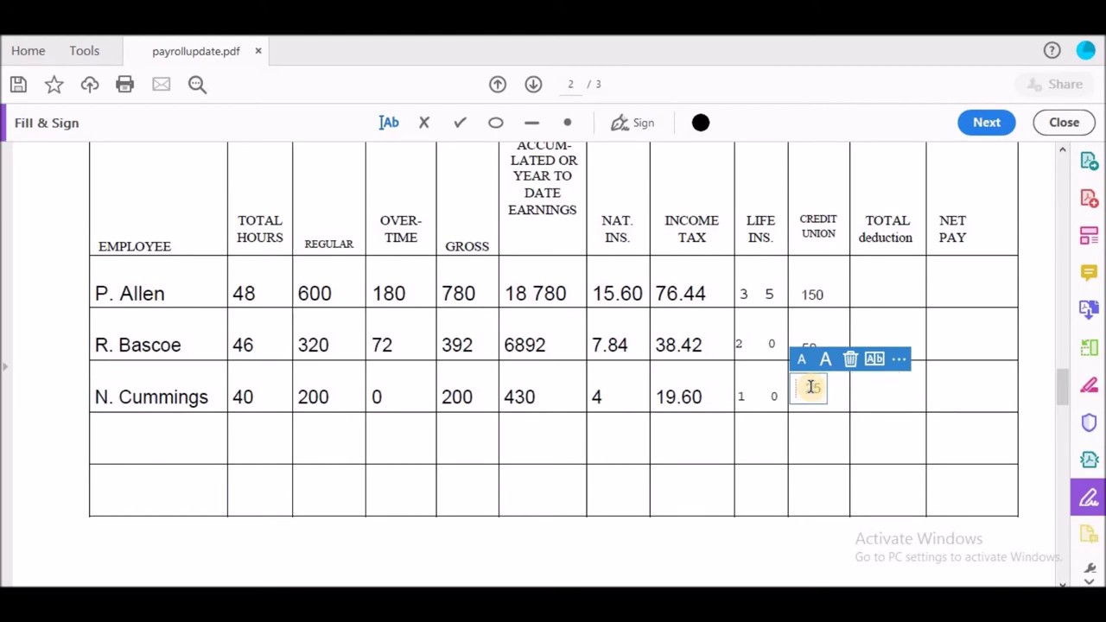
Enter 277.04 as the first employee's total deduction in the payroll register.
mouse_move(1062, 401)
left_mouse_down()
mouse_move(1049, 345)
mouse_move(1057, 398)
left_mouse_up()
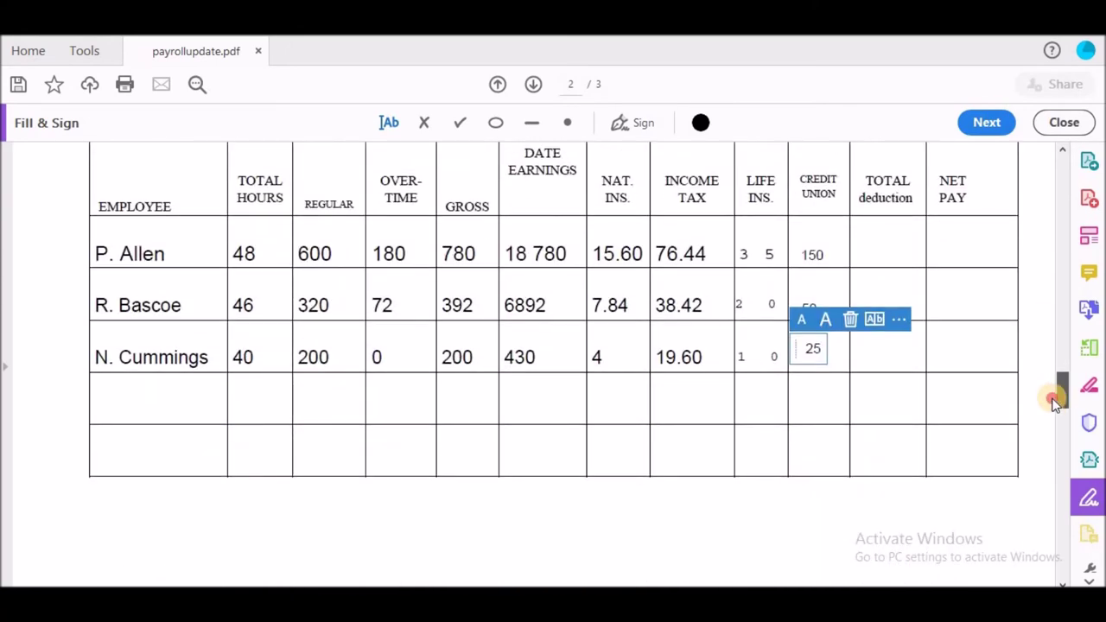
left_click(878, 256)
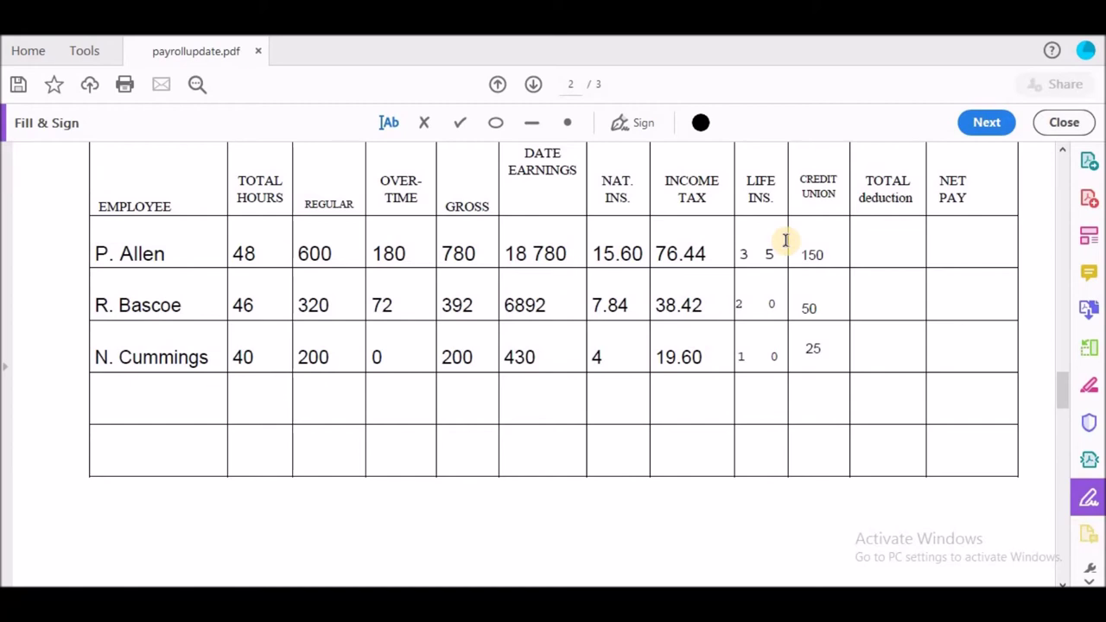
left_click(861, 250)
key("Escape")
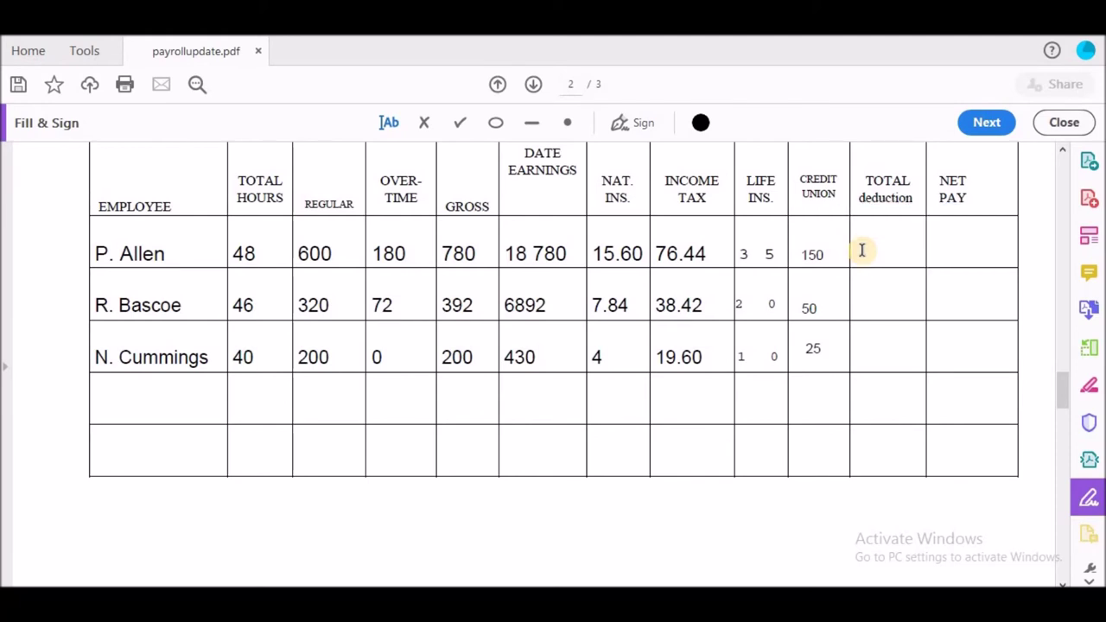
left_click(861, 250)
type("277.04")
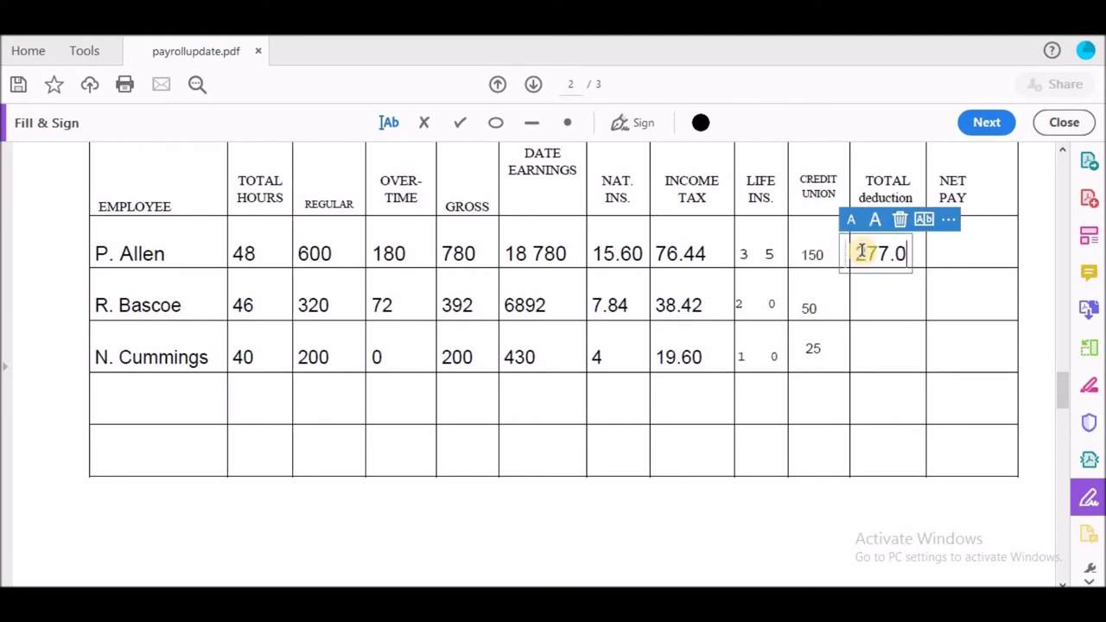
Enter 116.26 and 58.60 as the second and third employees' total deductions in the payroll register.
left_click(864, 308)
left_click(864, 309)
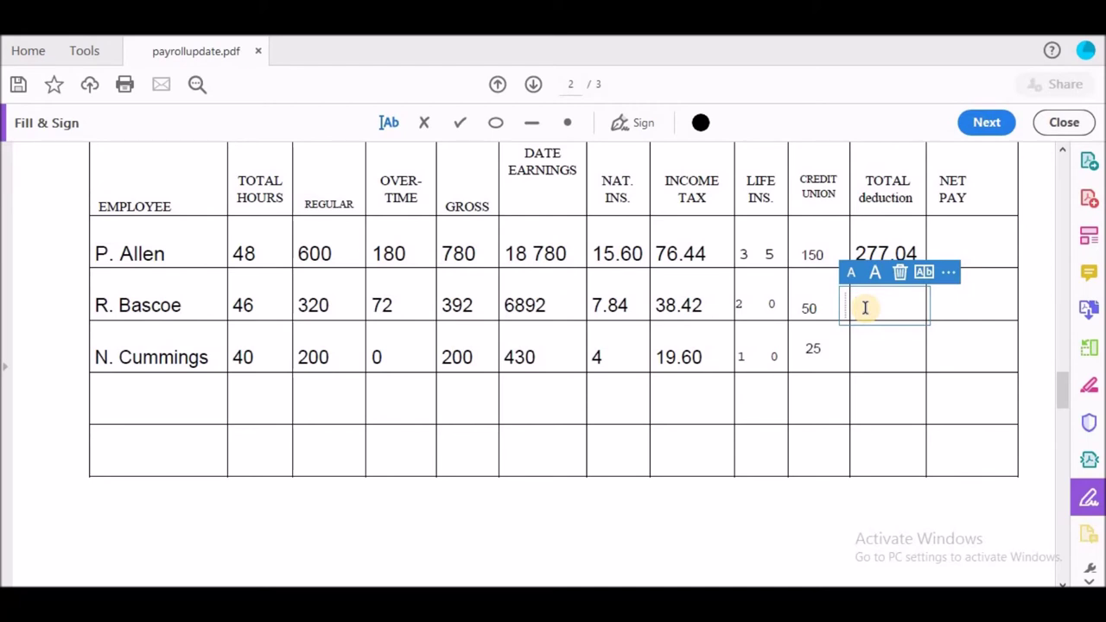
type("116.26")
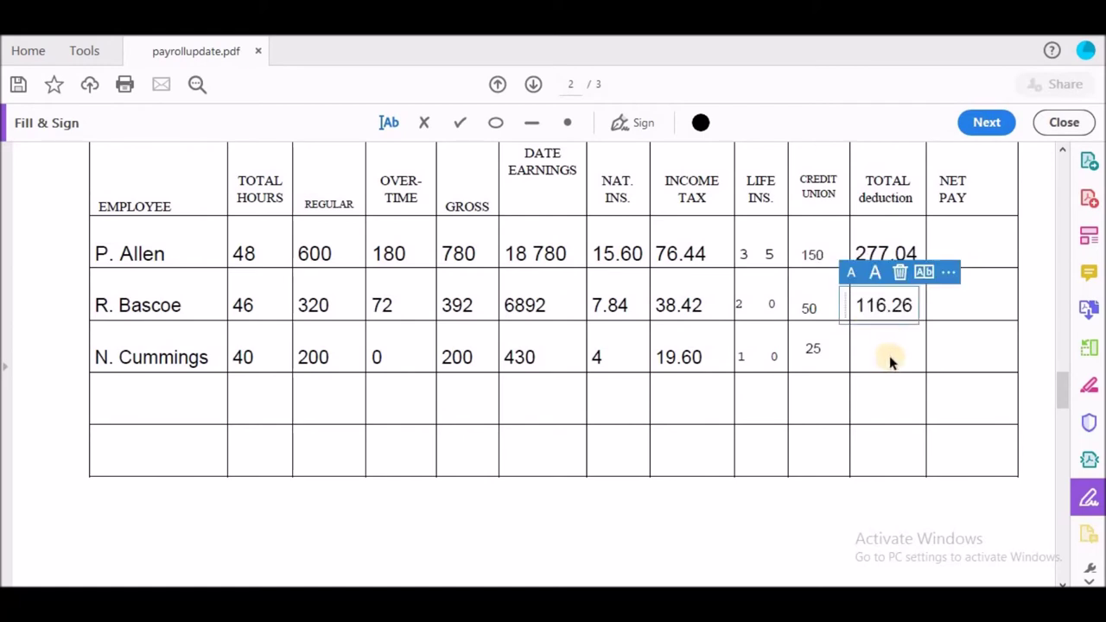
left_click(864, 358)
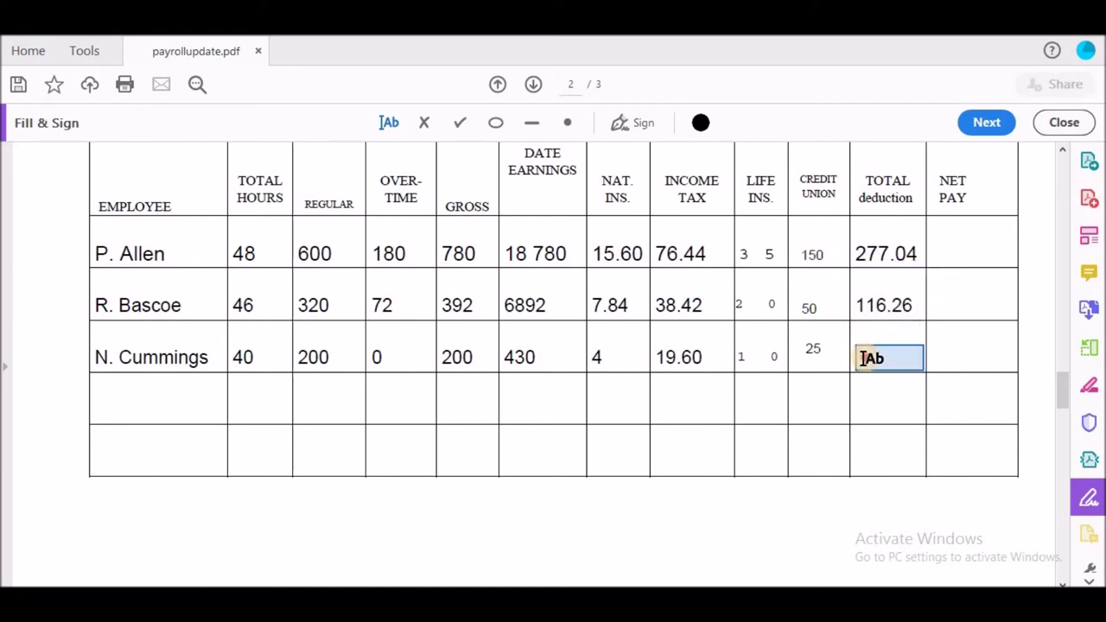
type("1")
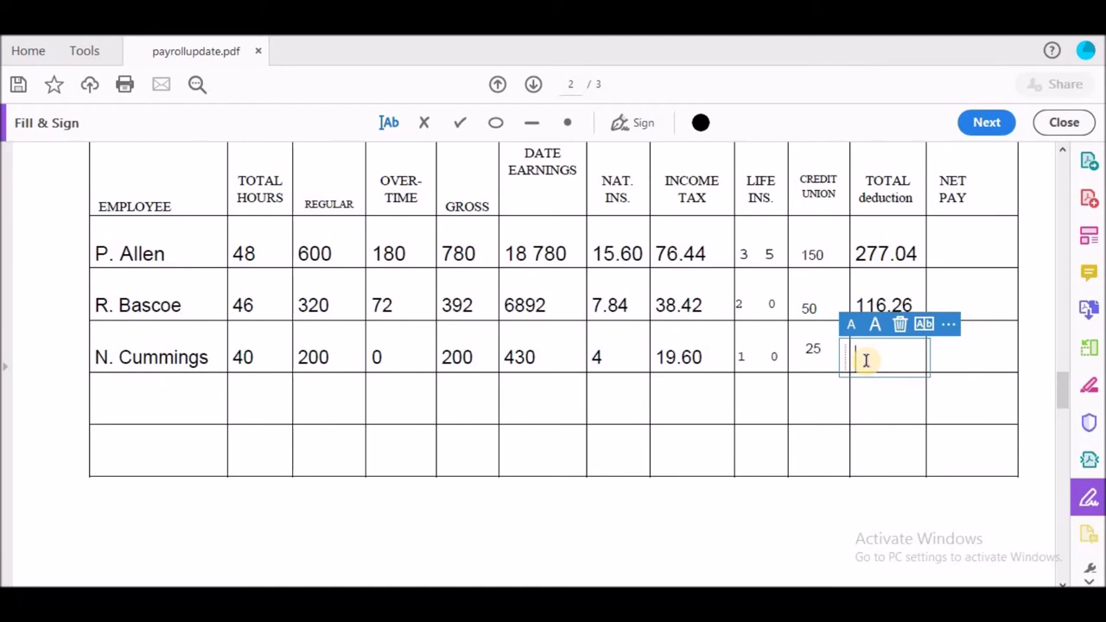
type("58.60")
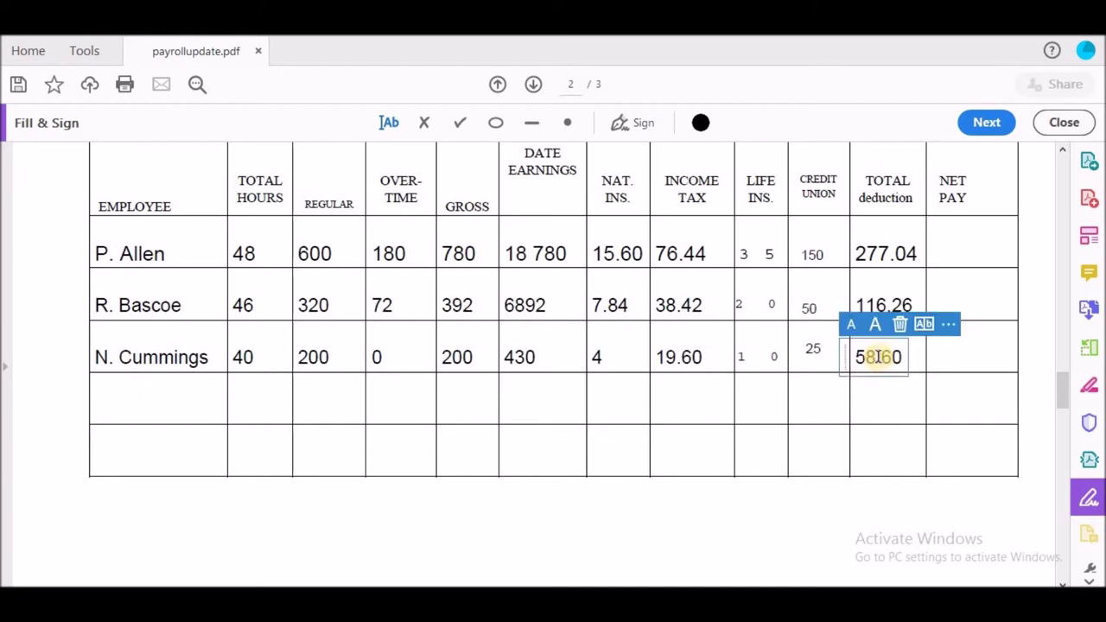
Enter 502.96 as the first employee's net pay in question 2's payroll register.
left_click(958, 251)
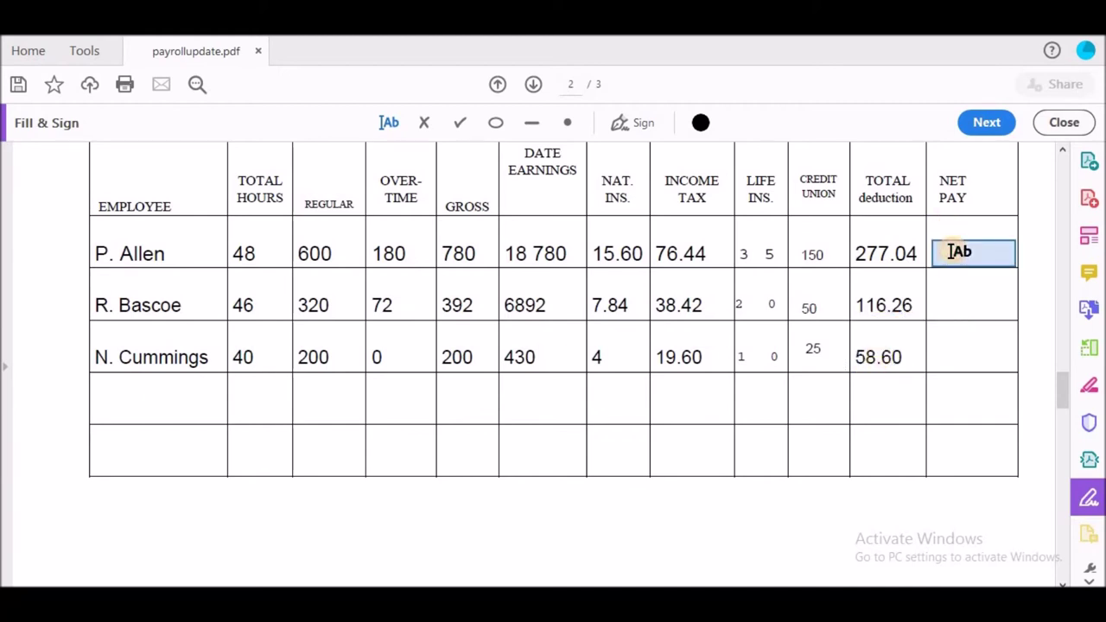
key("Escape")
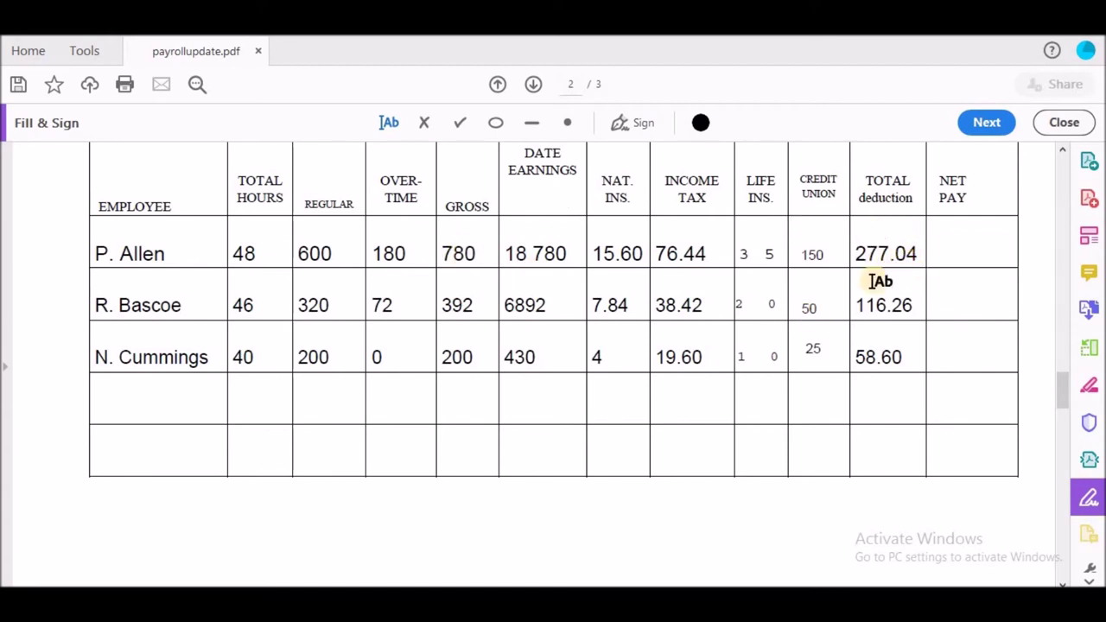
left_click(936, 250)
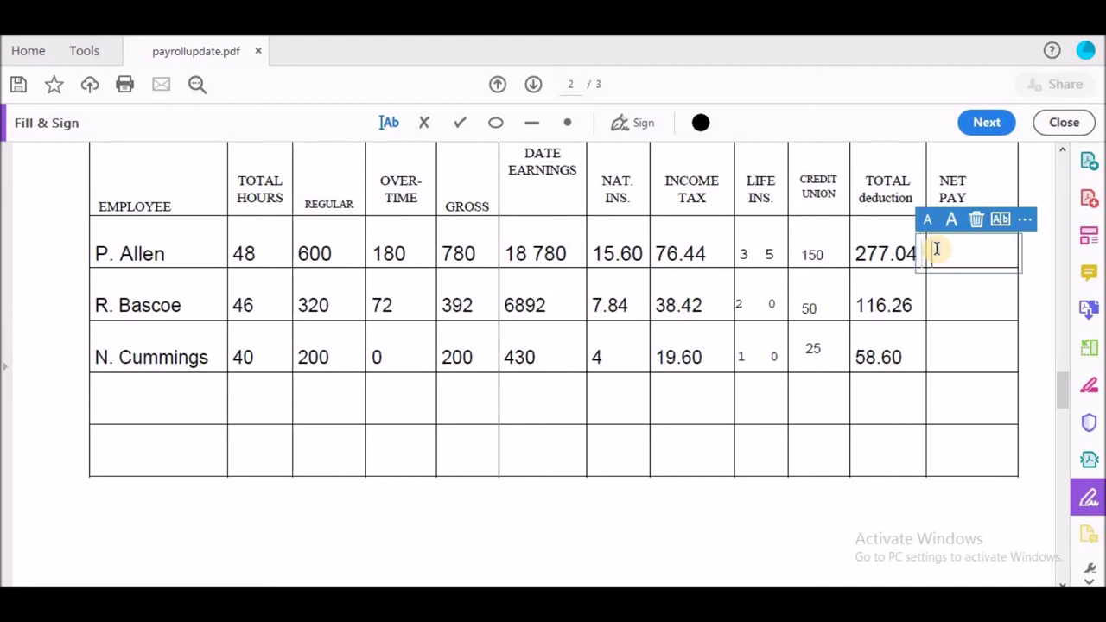
type("502")
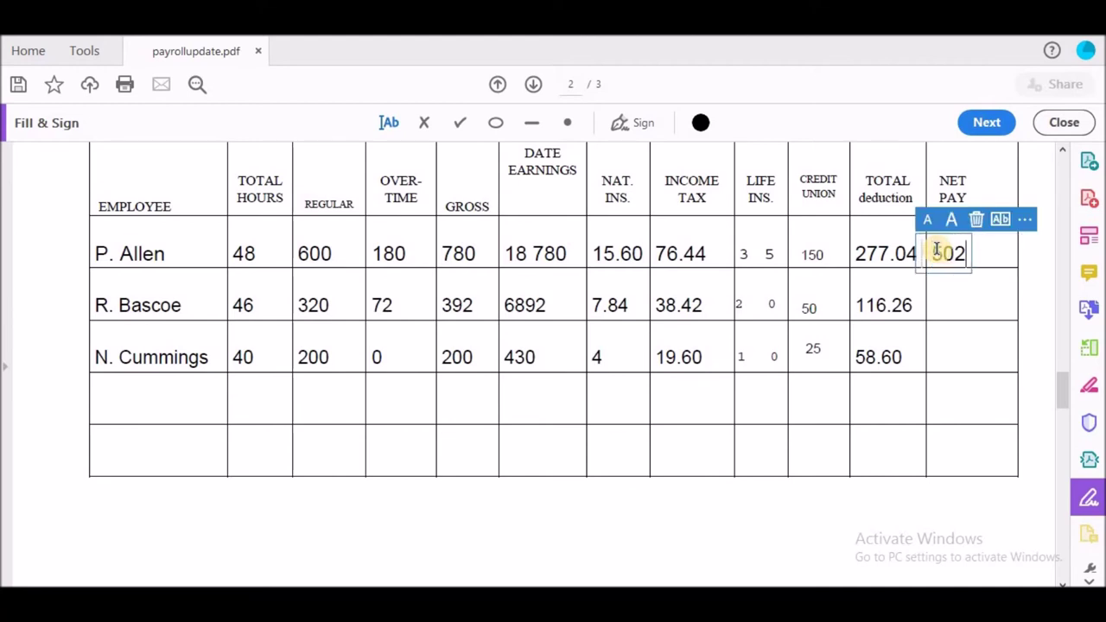
type(".96")
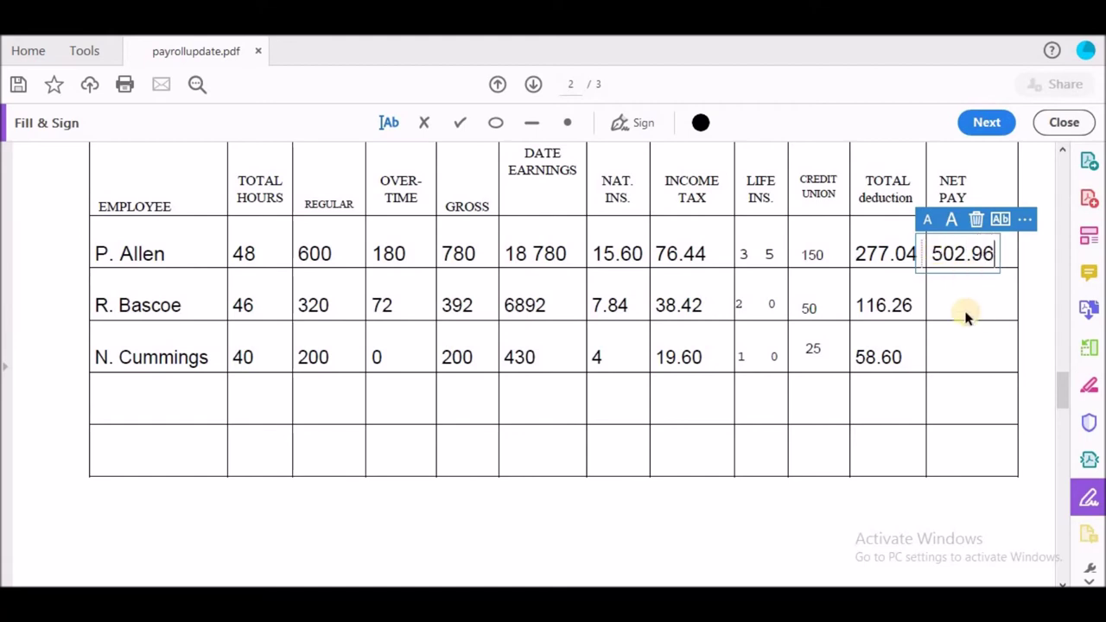
Enter 275.74 and 141.40 as the second and third employees' net pay in the payroll register.
left_click(938, 303)
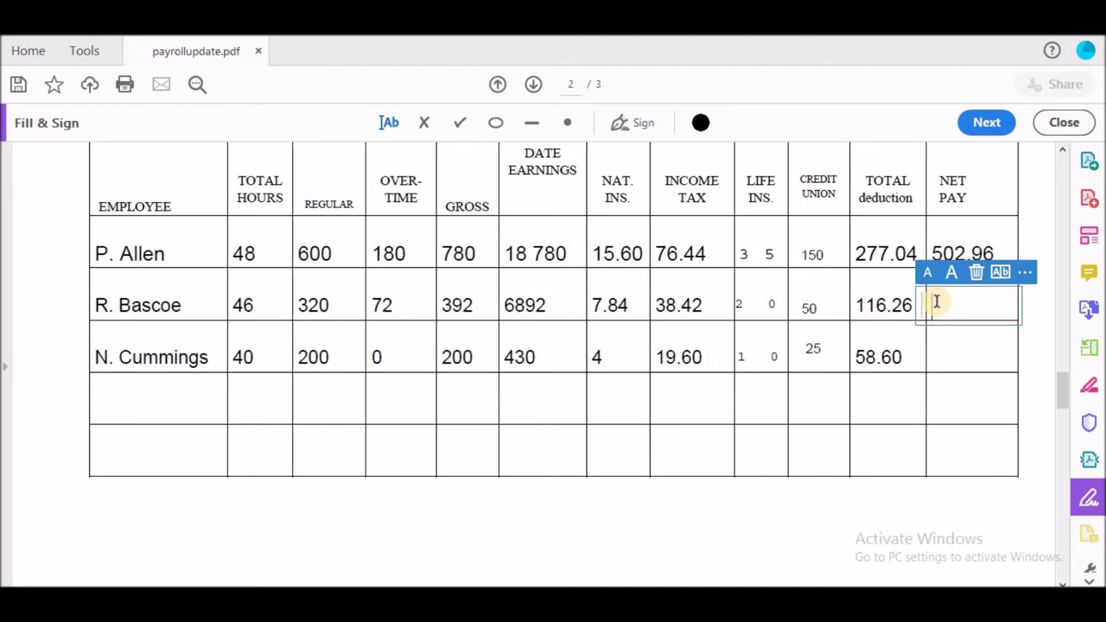
type("275")
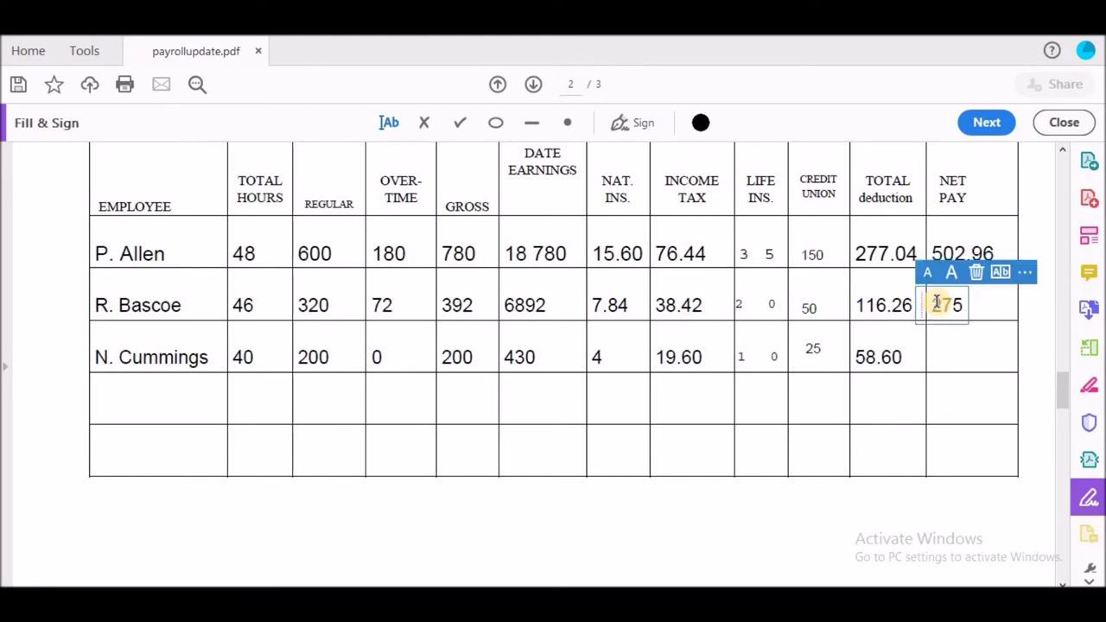
type(".74")
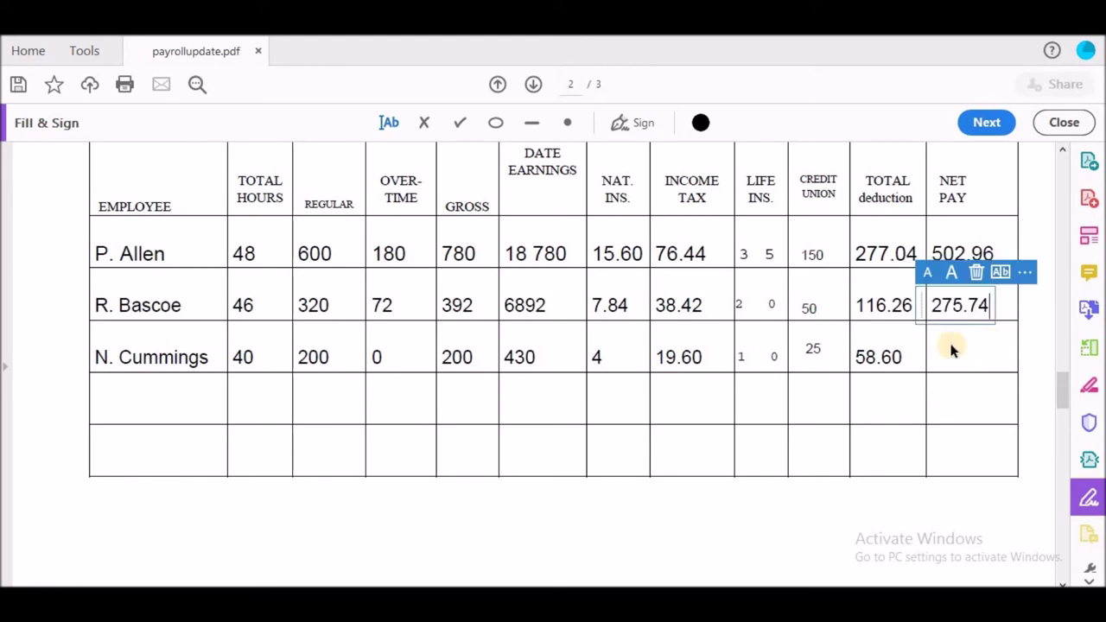
left_click(940, 356)
left_click(935, 350)
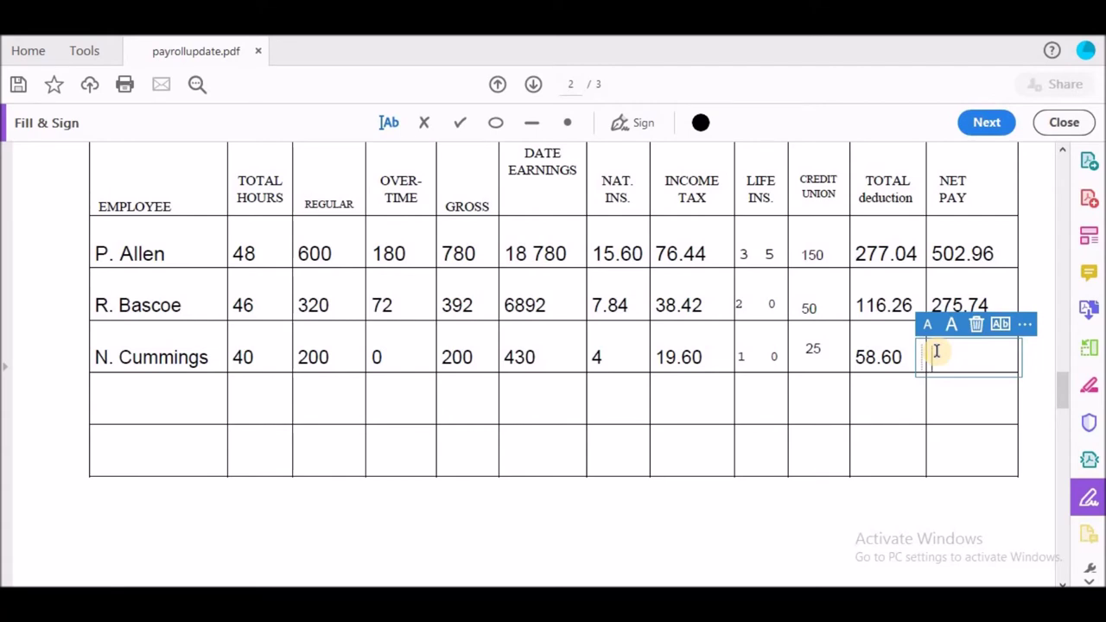
type("141")
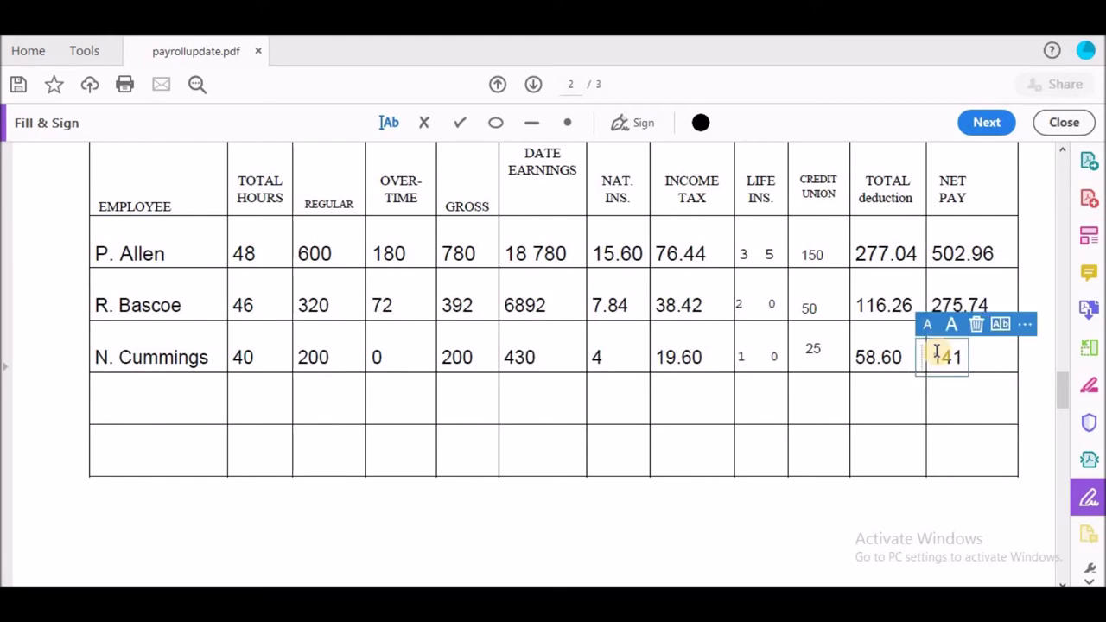
type(".40")
left_click(864, 392)
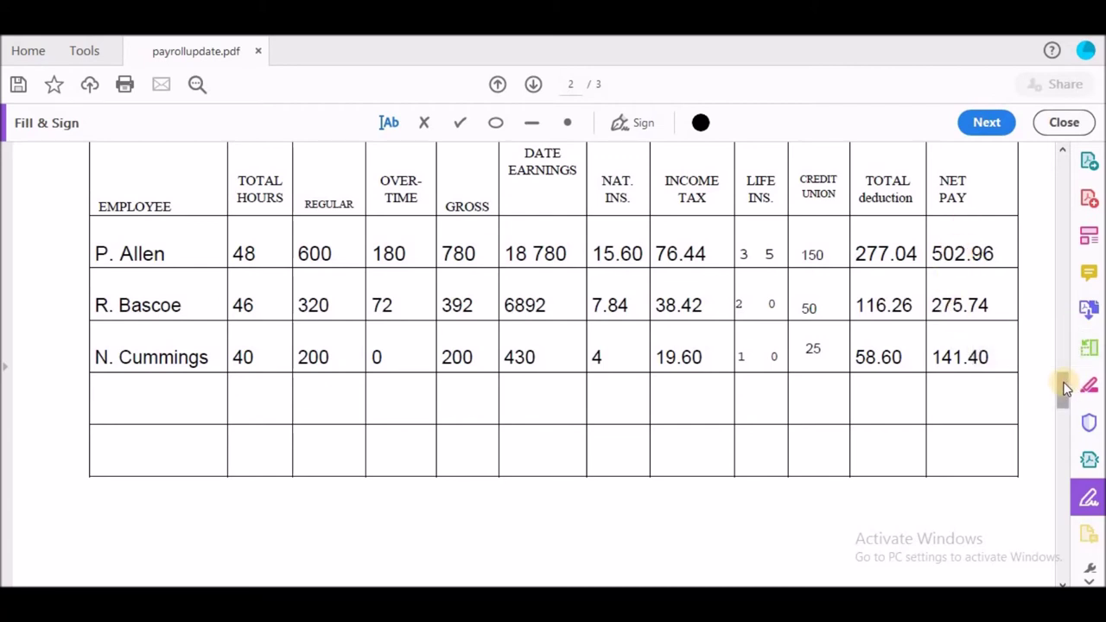
Exit Fill & Sign and highlight question 3's statement about the basic 35 hour week paid at $15 per hour.
left_click_drag(1065, 389, 1067, 462)
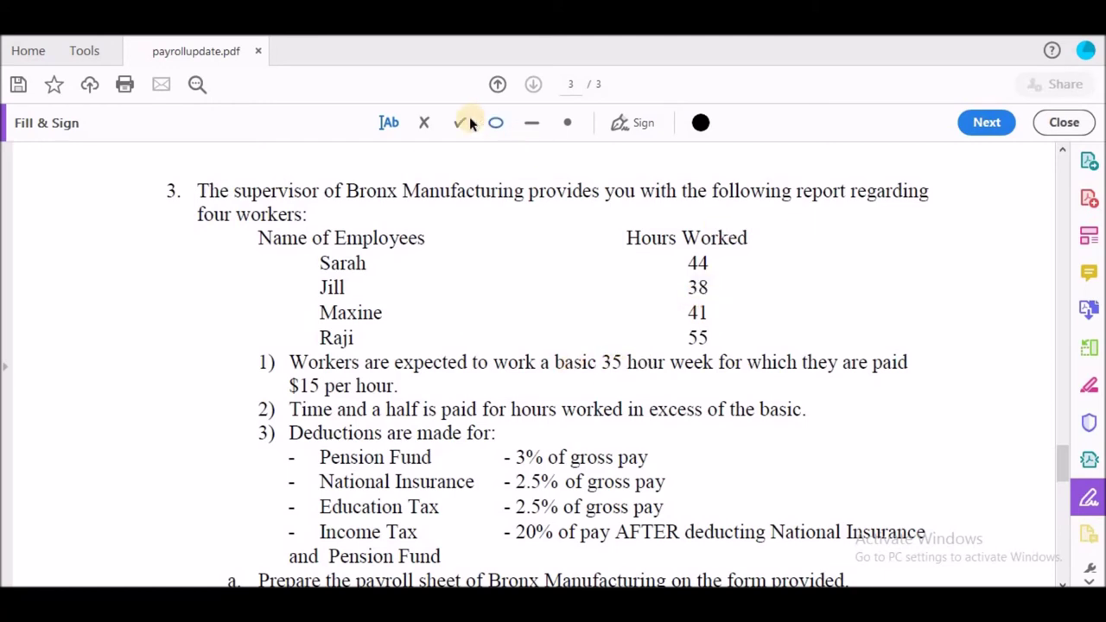
left_click(1056, 124)
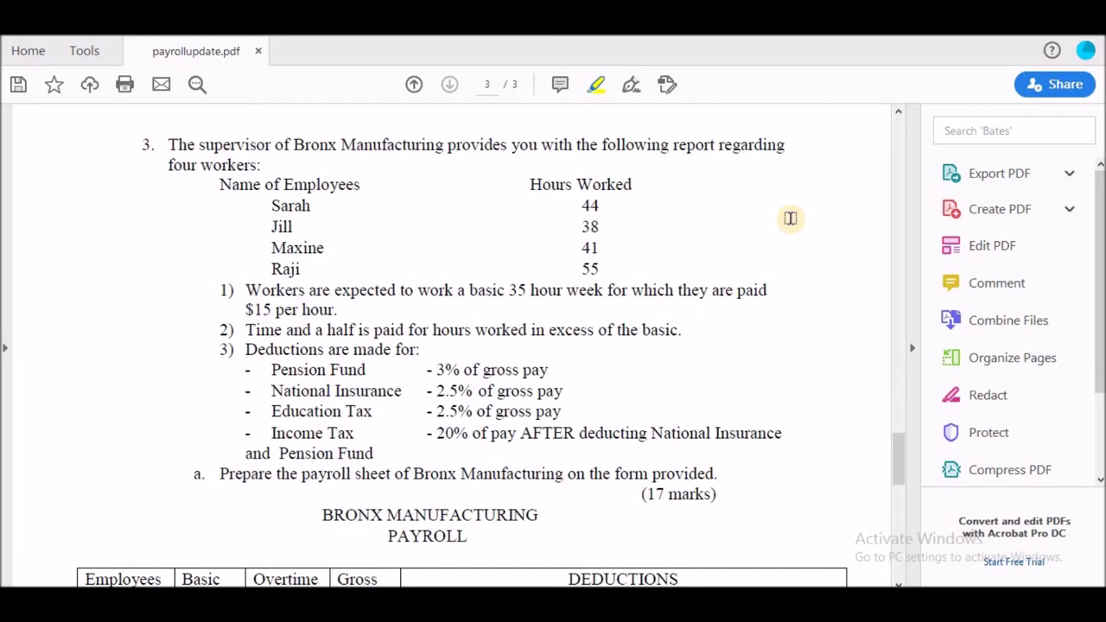
left_click(594, 84)
left_click_drag(245, 288, 339, 313)
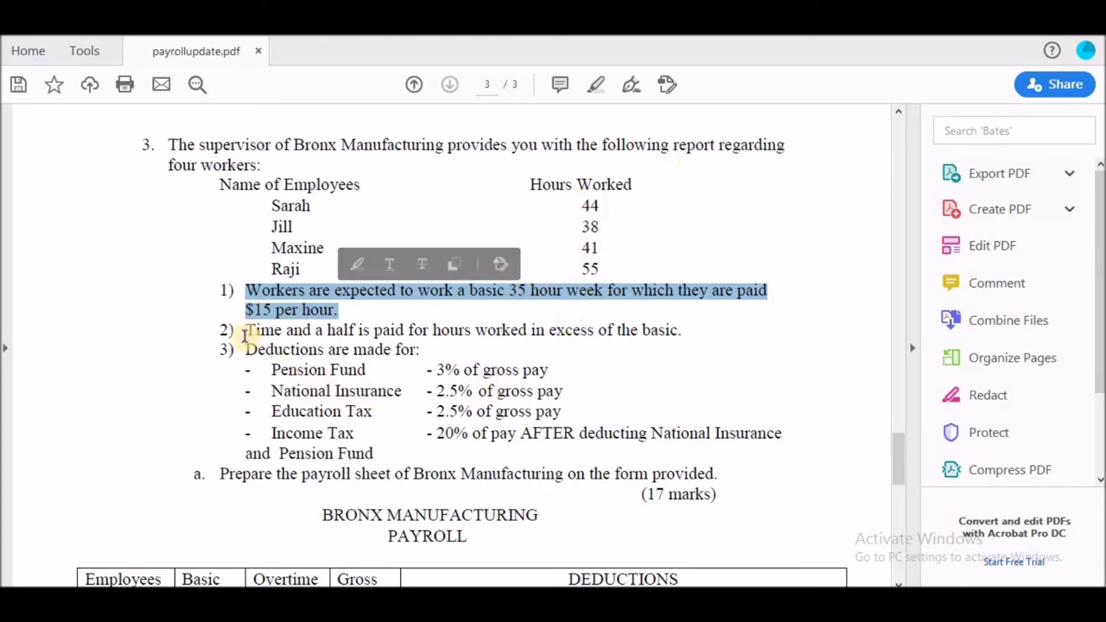
left_click_drag(248, 335, 354, 331)
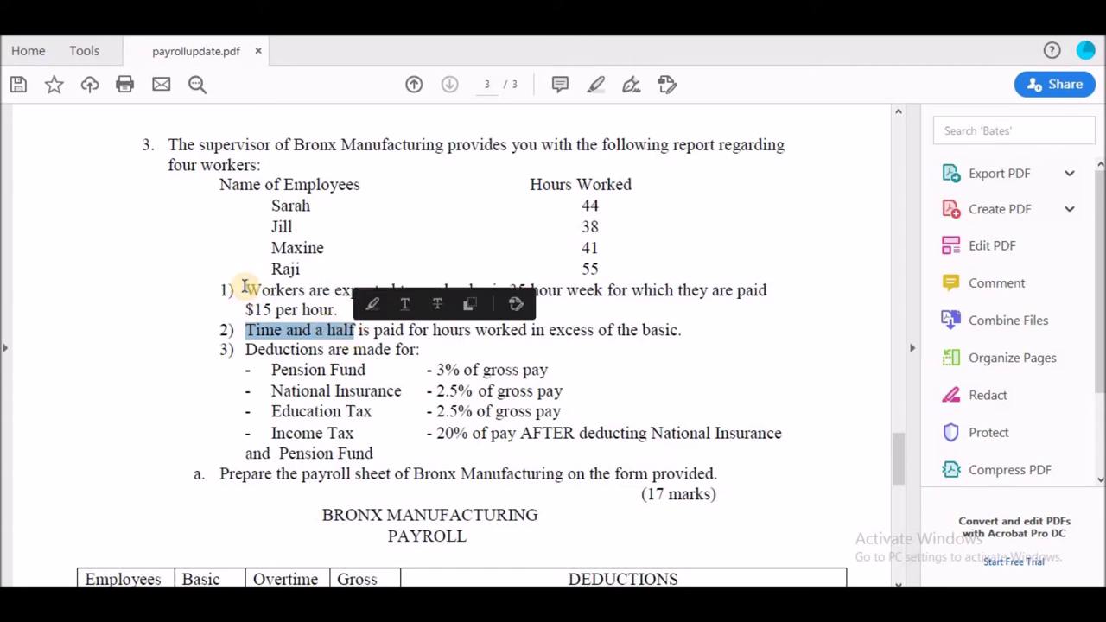
left_click(595, 83)
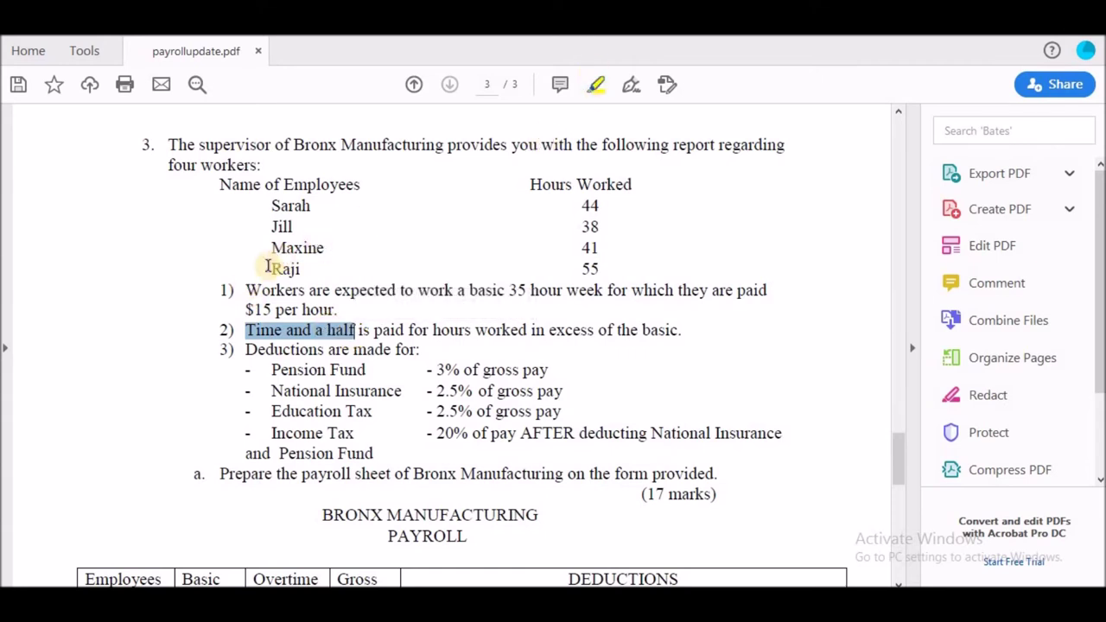
left_click_drag(250, 287, 337, 309)
Highlight question 3's time-and-a-half statement and the list of deductions from Pension Fund through Income Tax with their rates.
mouse_move(245, 329)
left_mouse_down()
mouse_move(375, 340)
mouse_move(419, 329)
mouse_move(688, 329)
left_mouse_up()
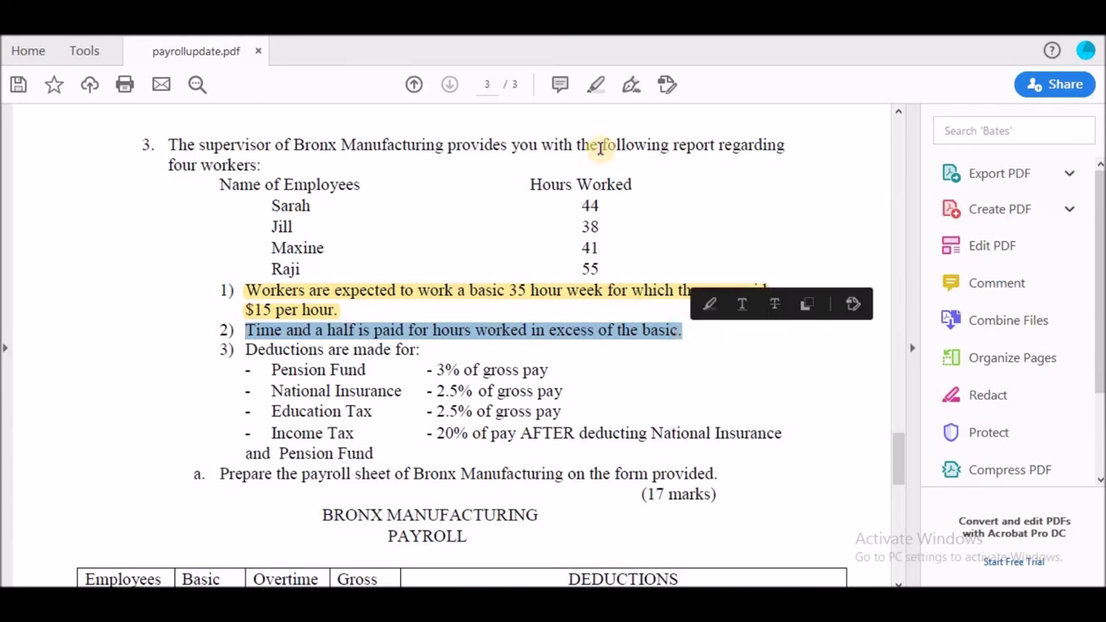
left_click(596, 84)
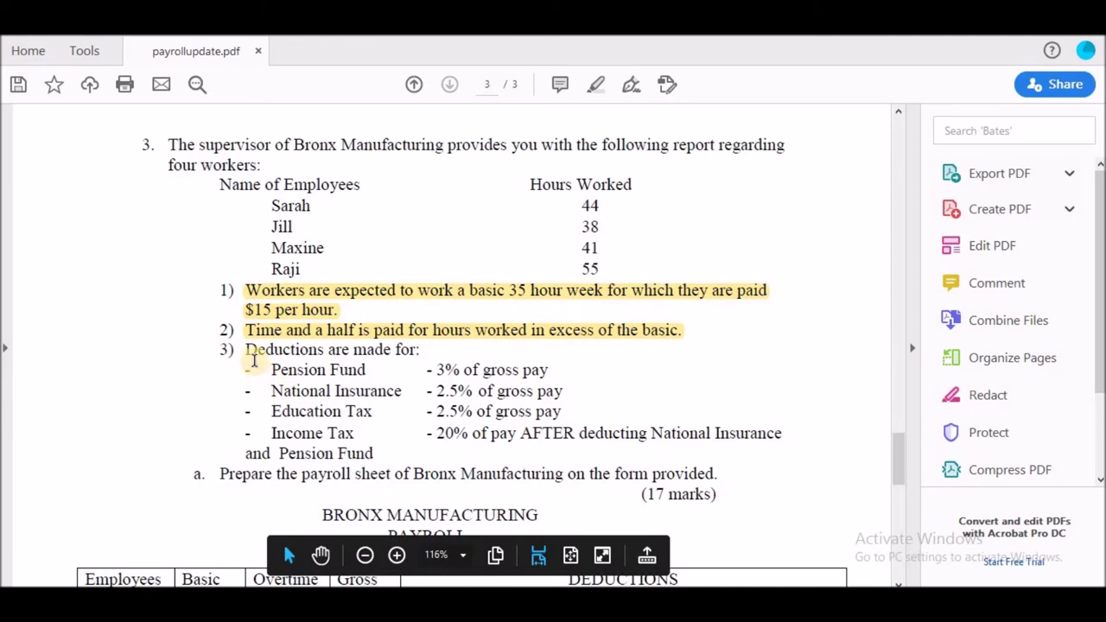
left_click_drag(276, 367, 375, 447)
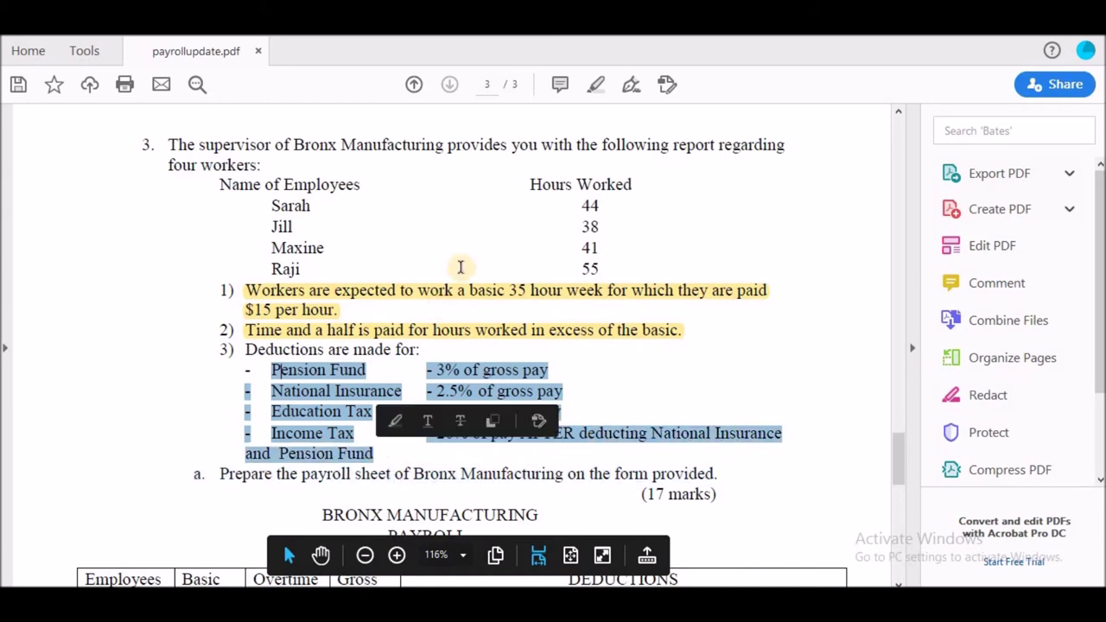
left_click(595, 88)
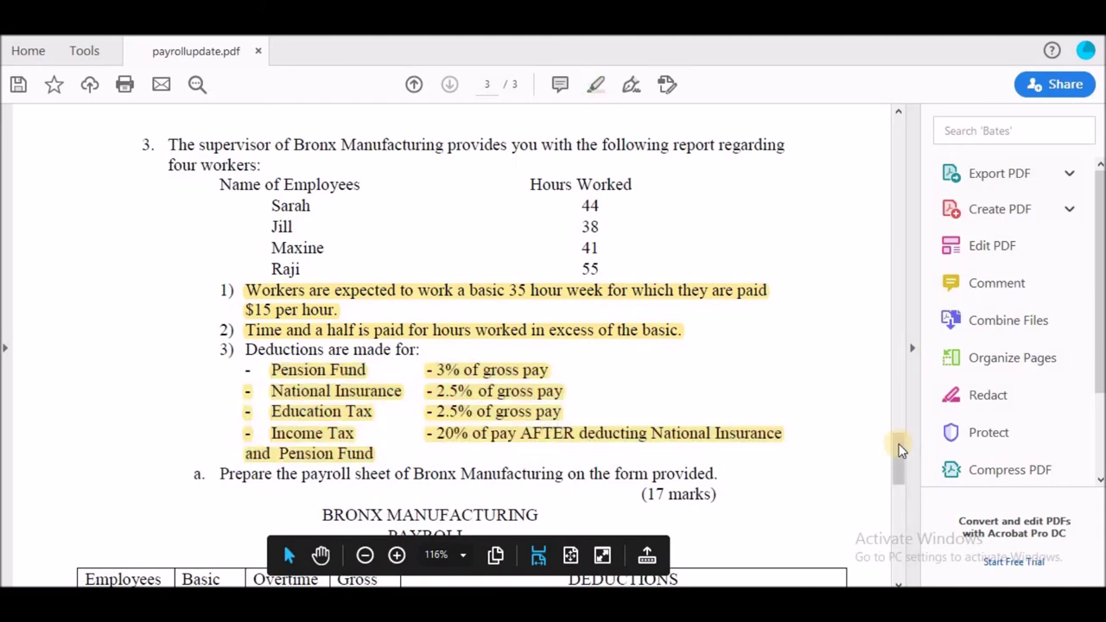
Reopen Fill & Sign and enter 35 basic hours and 9 overtime hours for the first employee in the Bronx Manufacturing payroll.
left_click_drag(898, 441, 903, 467)
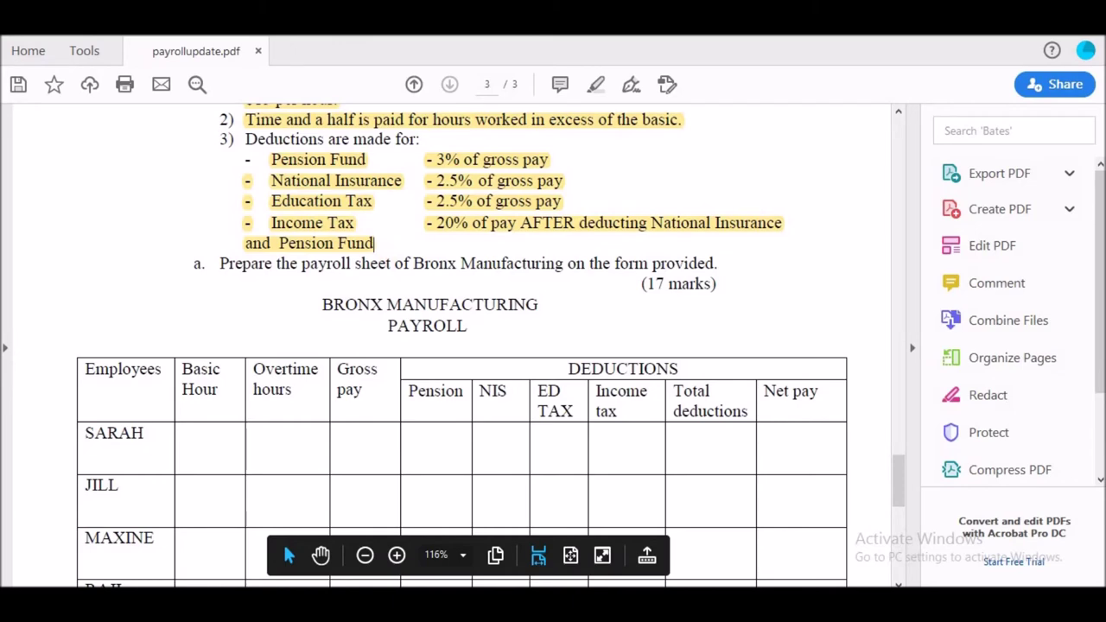
left_click(629, 87)
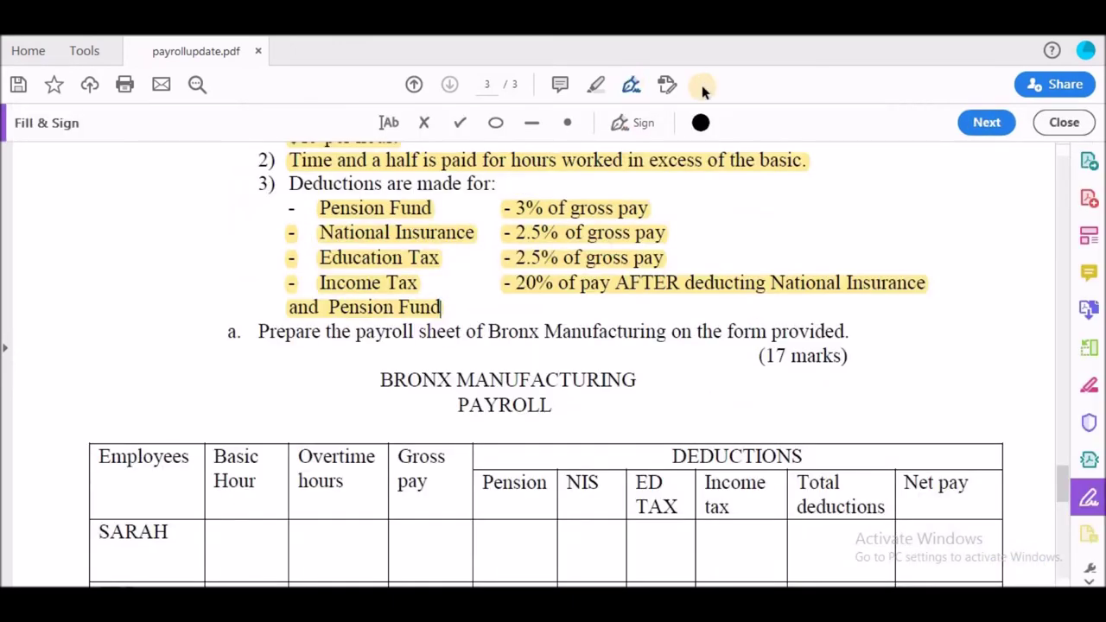
left_click(1063, 476)
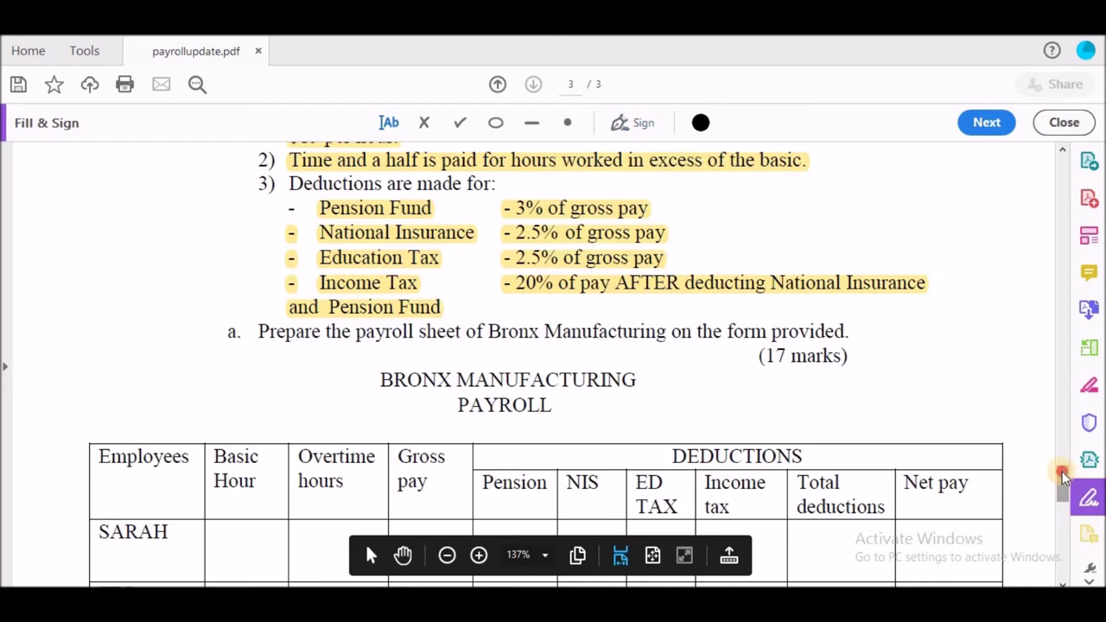
mouse_move(1063, 476)
left_mouse_down()
mouse_move(1056, 461)
mouse_move(1059, 491)
left_mouse_up()
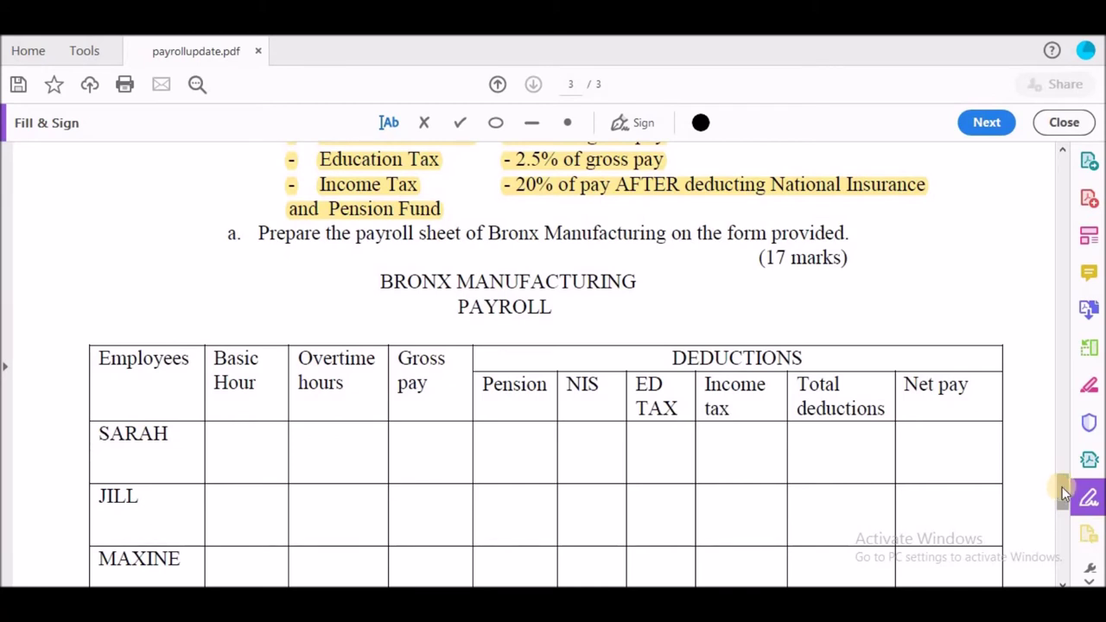
scroll(1059, 489, "down", 4)
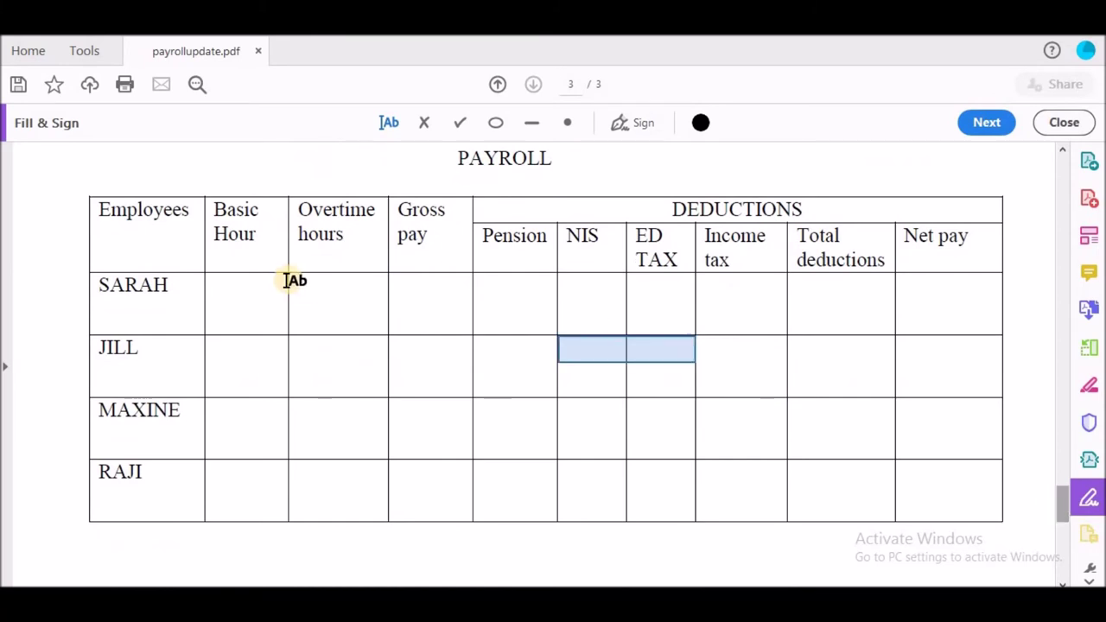
left_click(216, 311)
type("35")
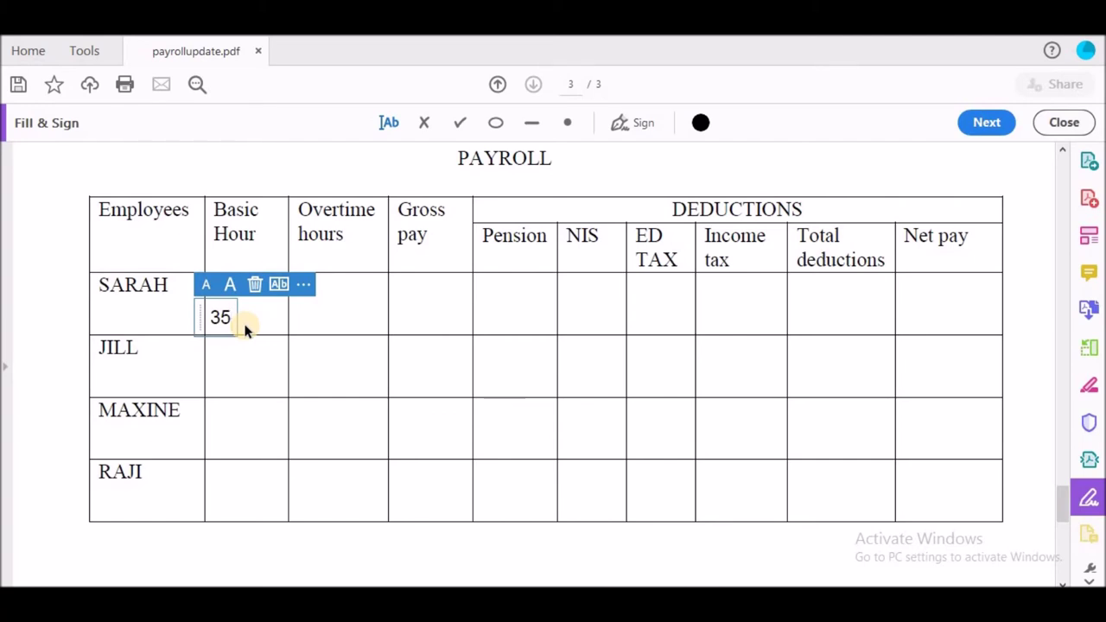
left_click(333, 320)
type("9")
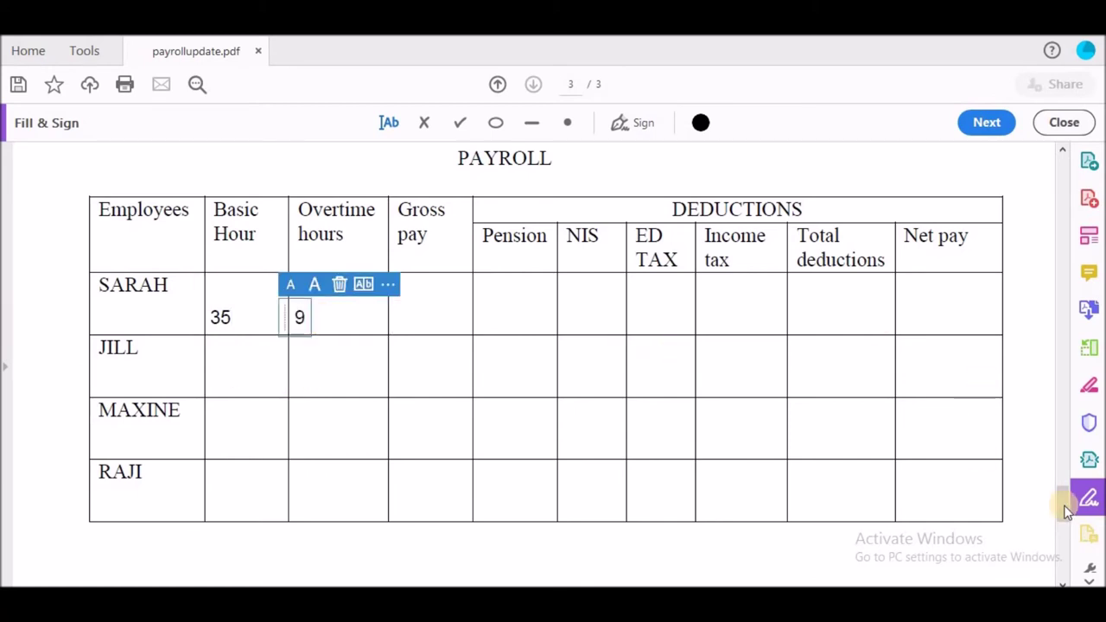
Enter 35 basic hours and 3 overtime hours for the second employee in the Bronx Manufacturing payroll.
mouse_move(1064, 510)
left_mouse_down()
mouse_move(1063, 475)
mouse_move(1062, 497)
left_mouse_up()
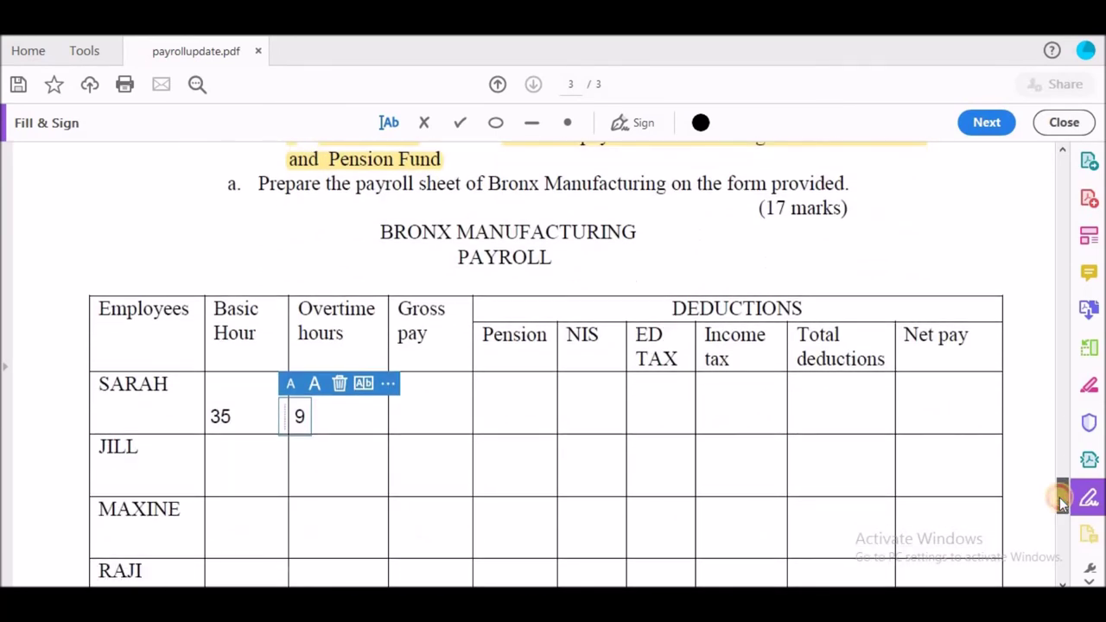
left_click(218, 476)
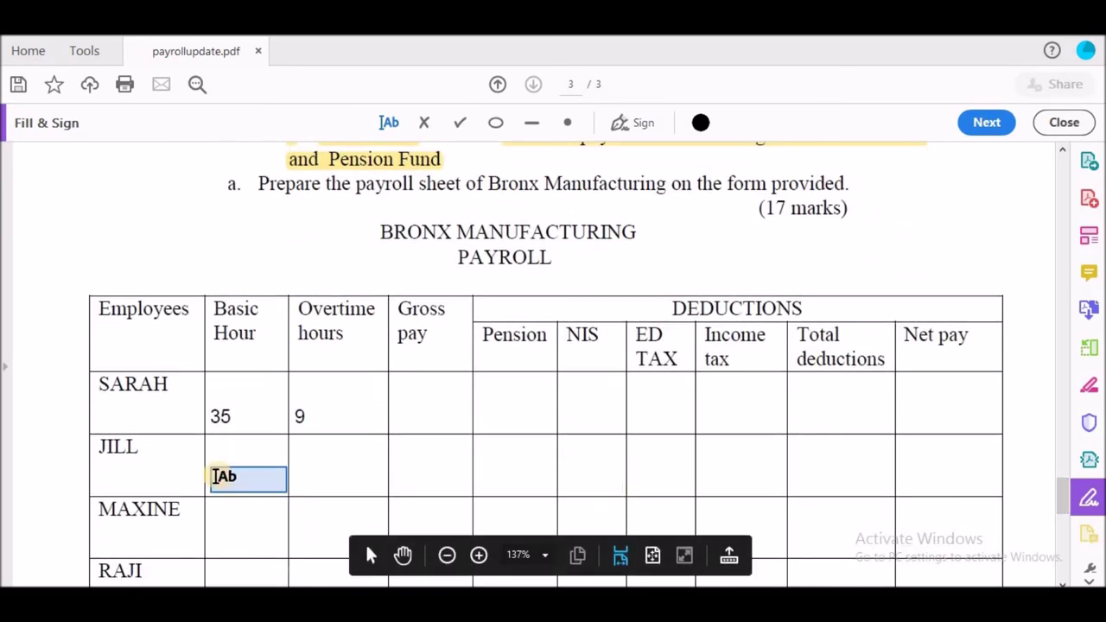
left_click(216, 476)
type("35")
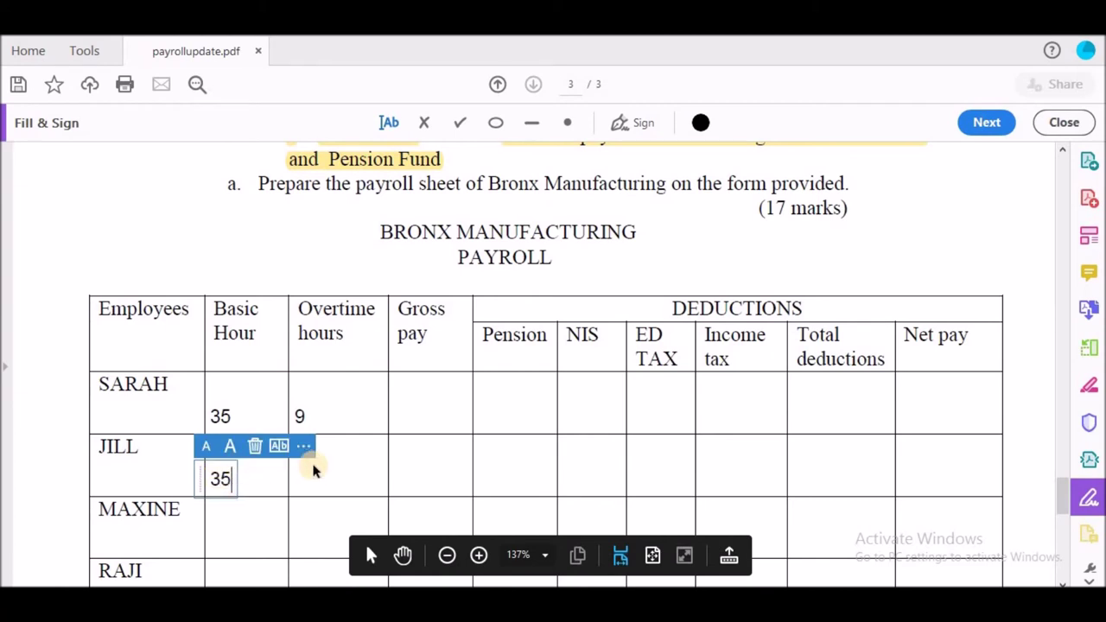
left_click(304, 480)
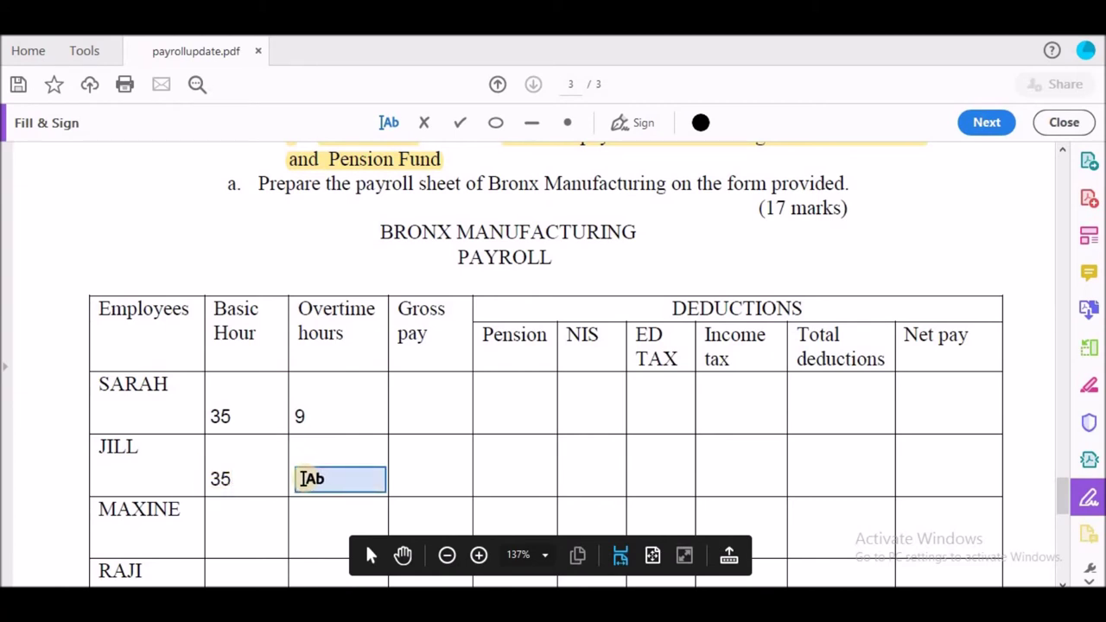
left_click(304, 478)
type("3")
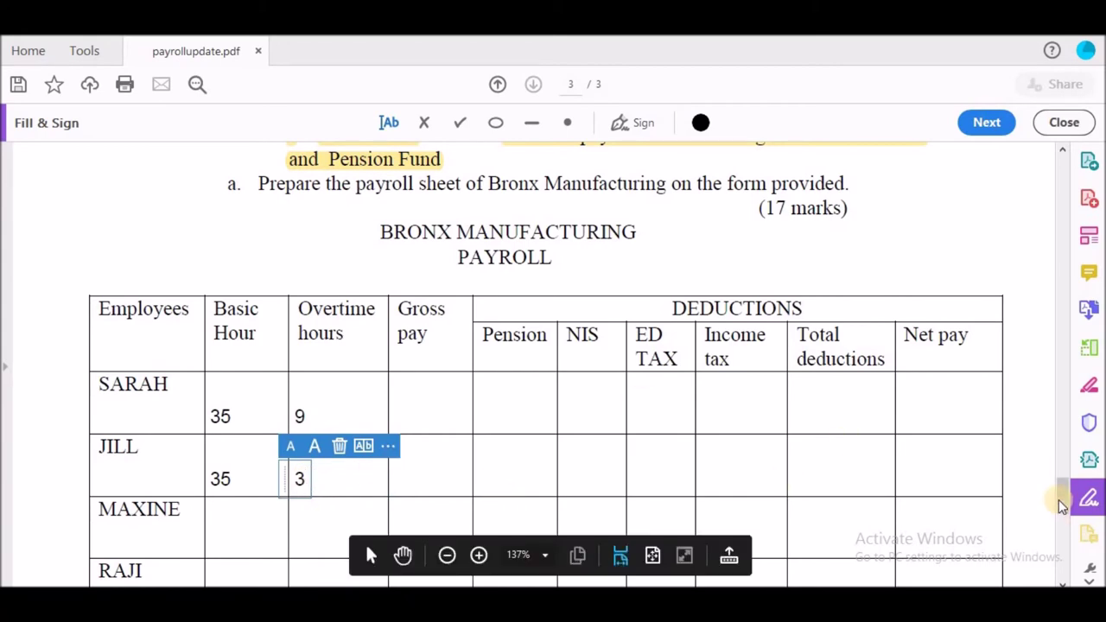
Enter 35 as the third employee's basic hours in the Bronx Manufacturing payroll.
mouse_move(1056, 494)
left_mouse_down()
mouse_move(1055, 464)
mouse_move(1058, 503)
left_mouse_up()
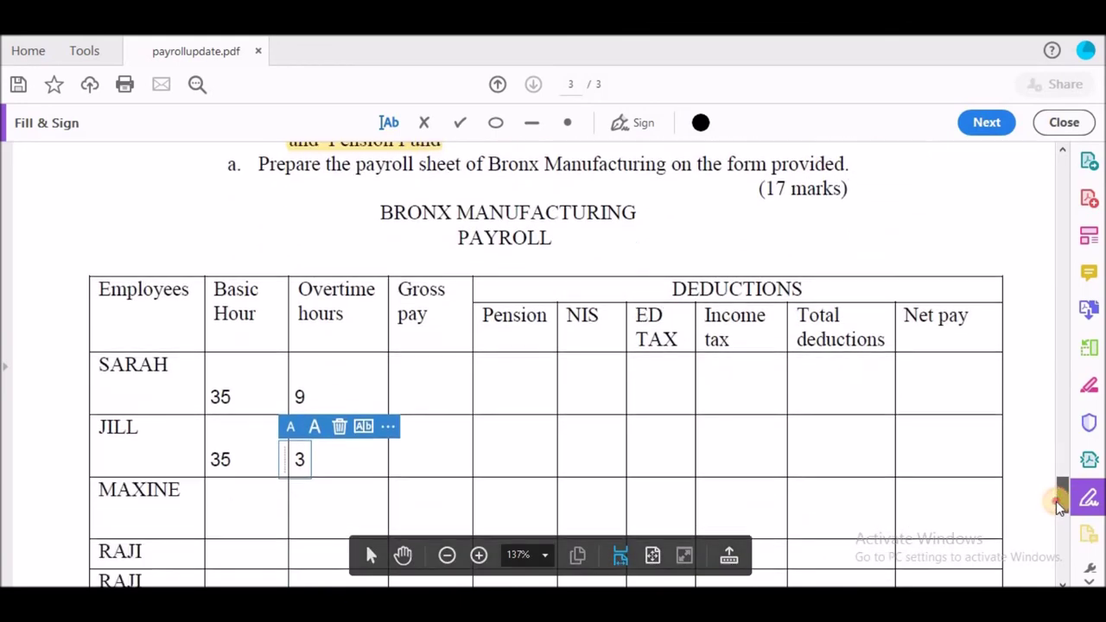
left_click(226, 520)
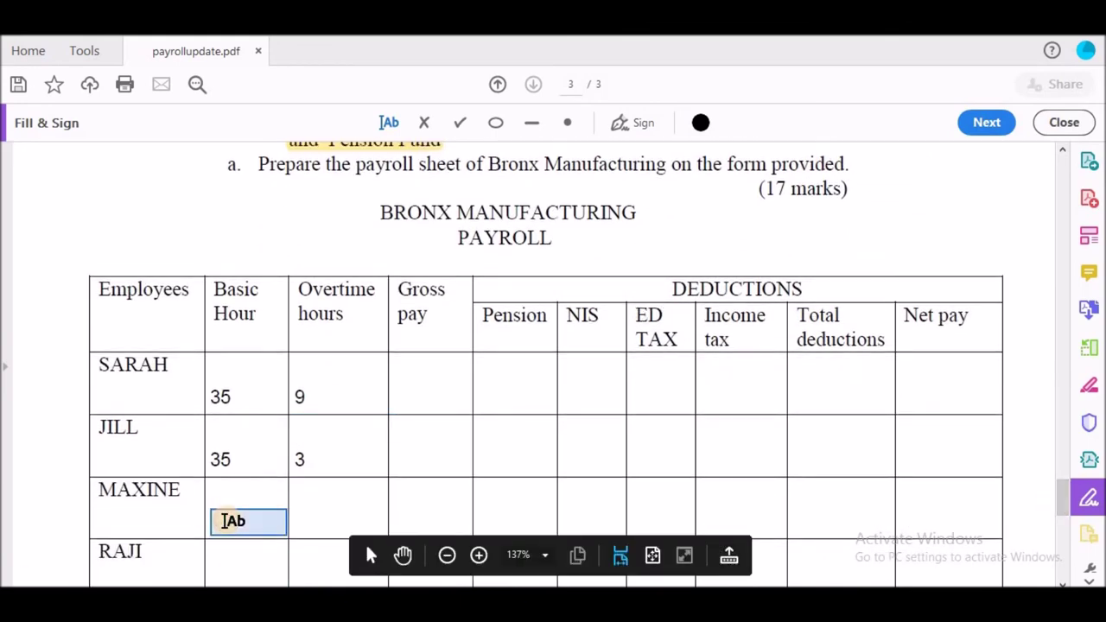
left_click(225, 520)
type("35")
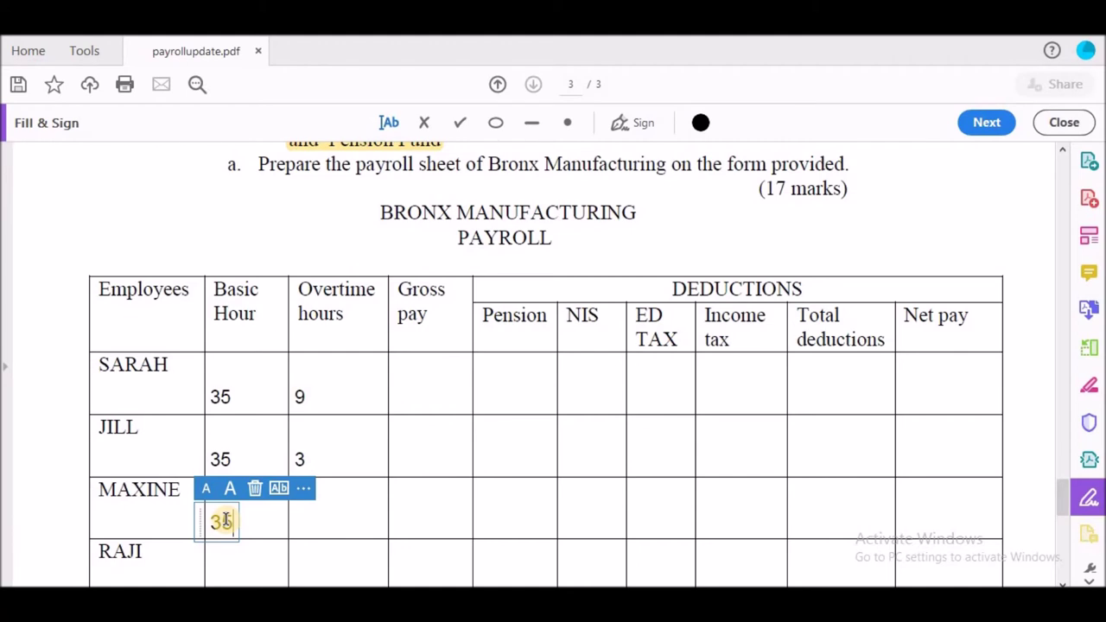
Enter 6 overtime hours for the third employee and 35 basic hours for the fourth, positioned near the top of its cell.
left_click(300, 523)
type("6")
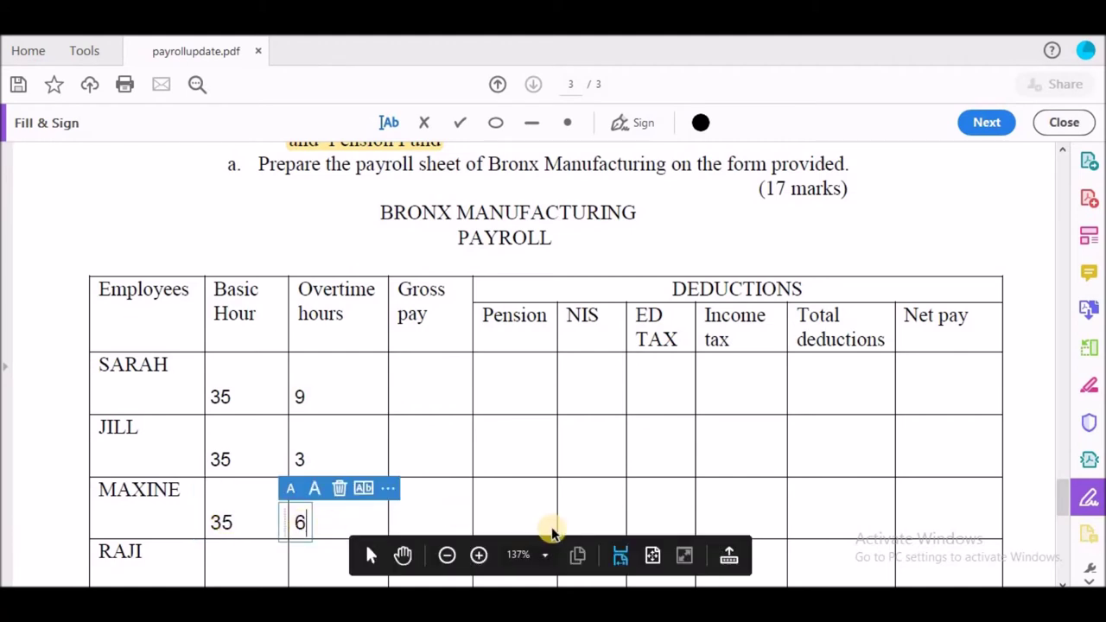
mouse_move(1055, 487)
left_mouse_down()
mouse_move(1046, 420)
mouse_move(1055, 501)
left_mouse_up()
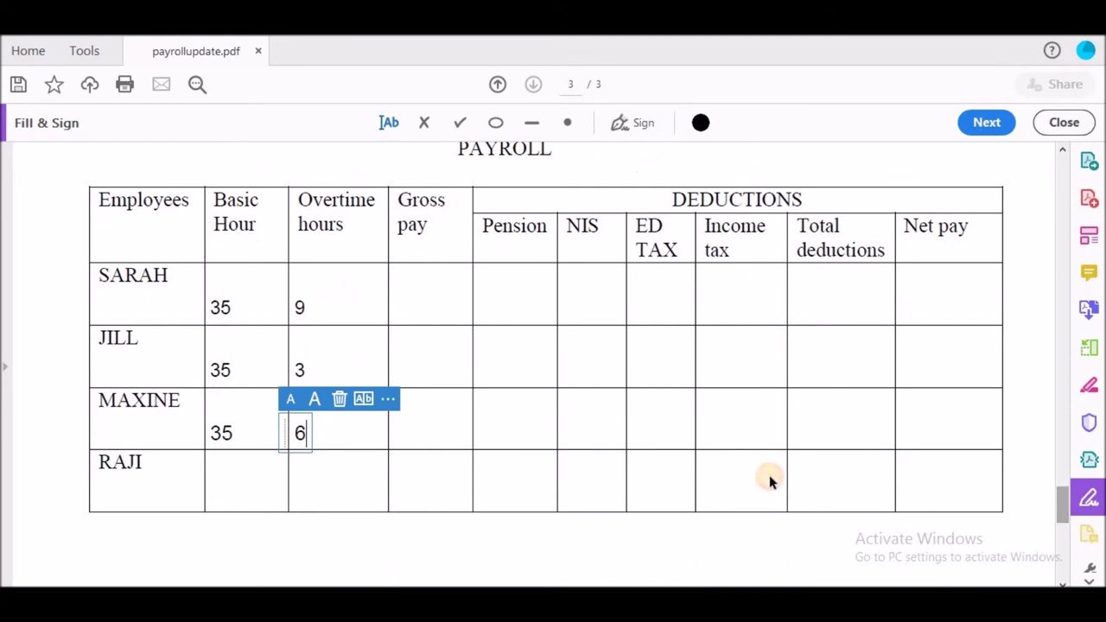
left_click(218, 483)
left_click(217, 466)
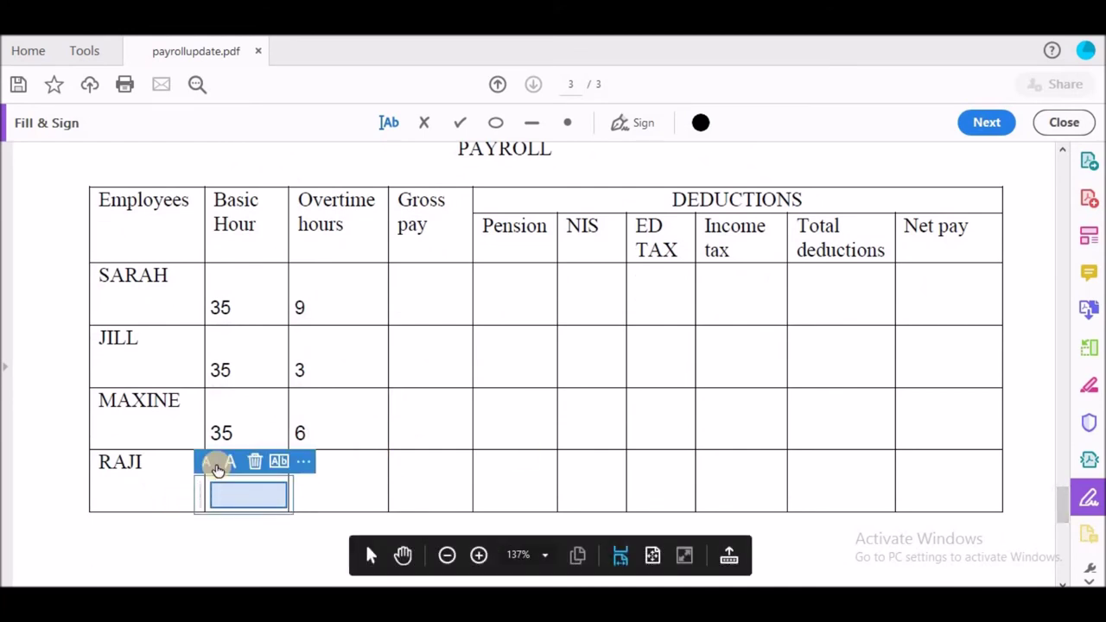
type("35")
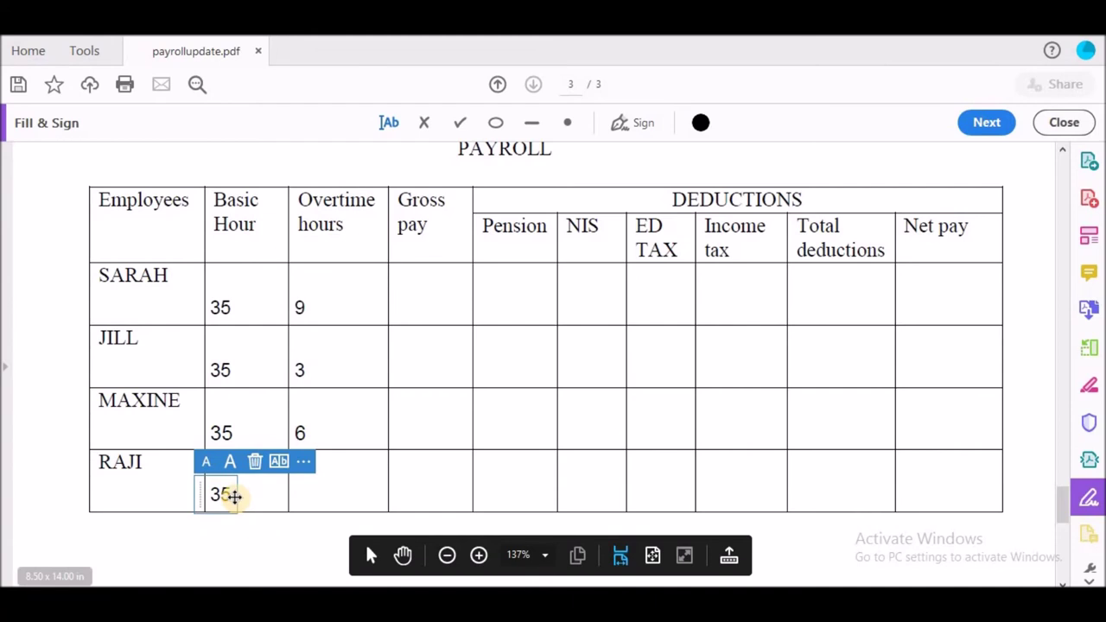
left_click_drag(234, 484, 240, 472)
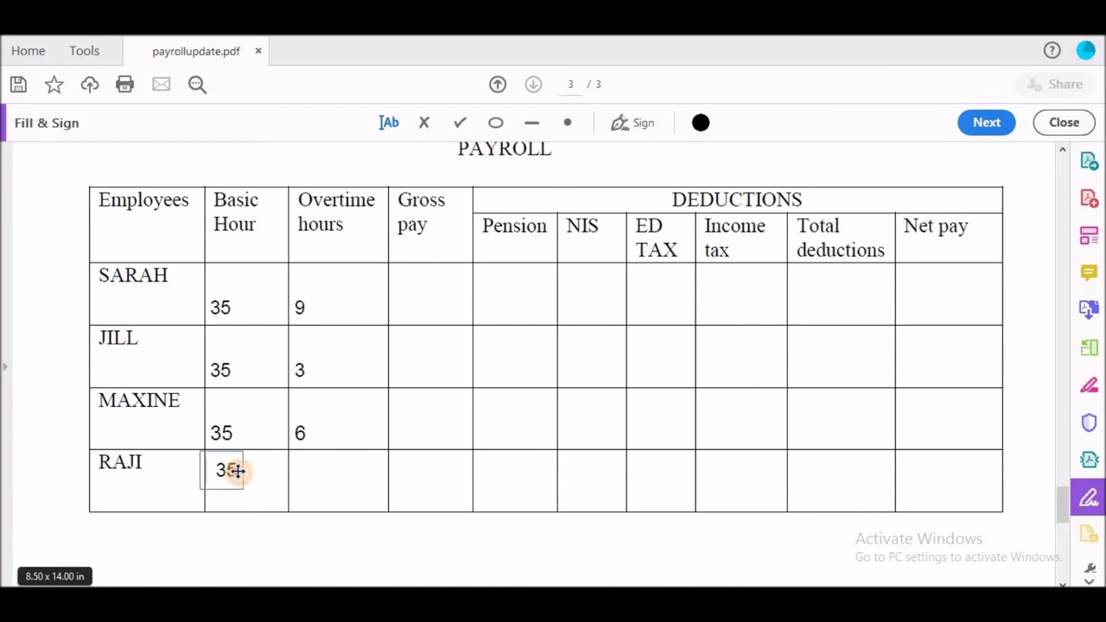
key("Delete")
key("ctrl+z")
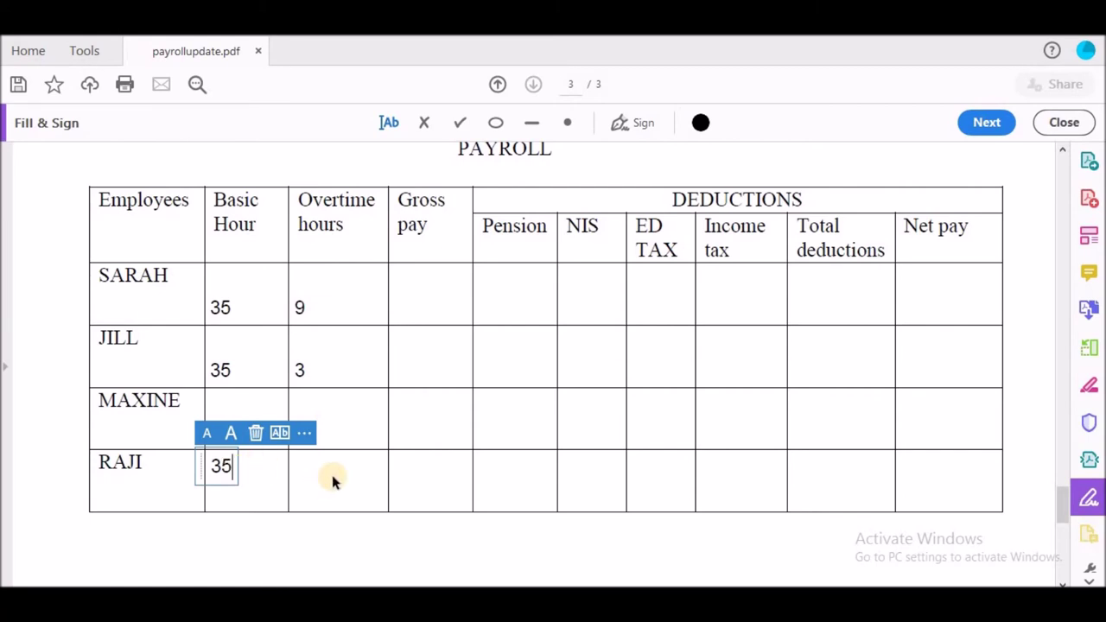
Enter 20 overtime hours for the fourth employee, level with the basic hours entry in that row.
left_click(307, 465)
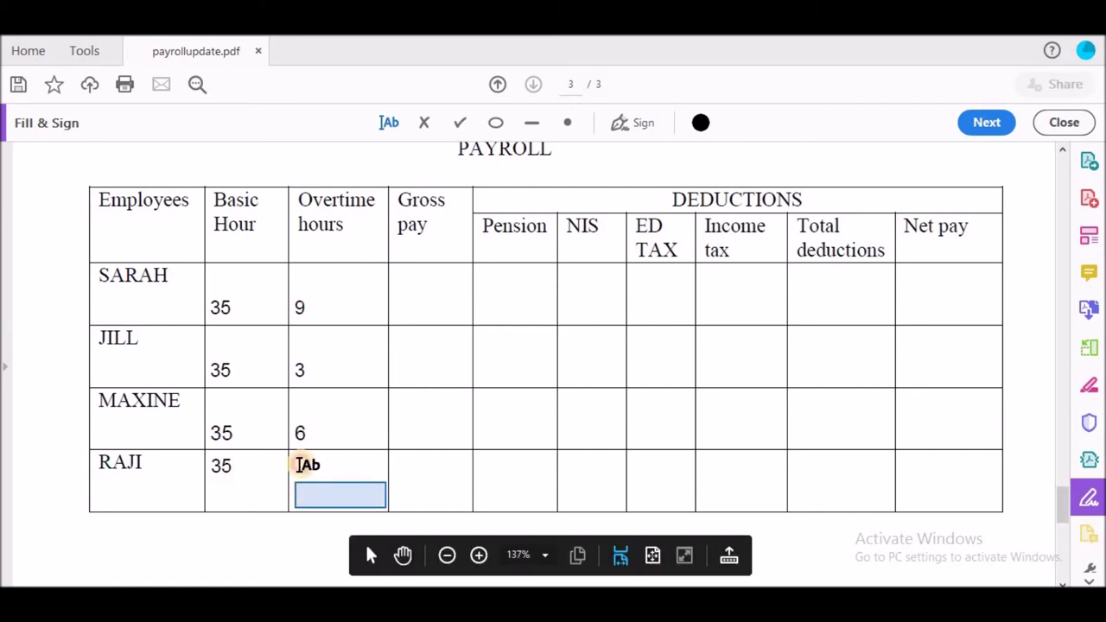
left_click(297, 463)
left_click_drag(296, 462, 297, 449)
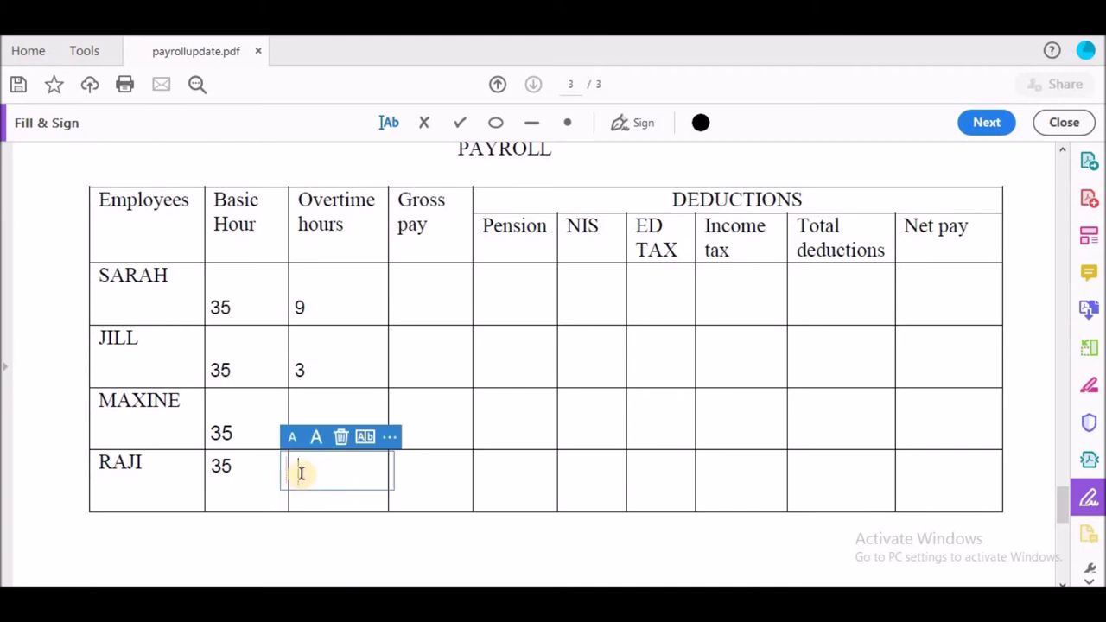
type("20")
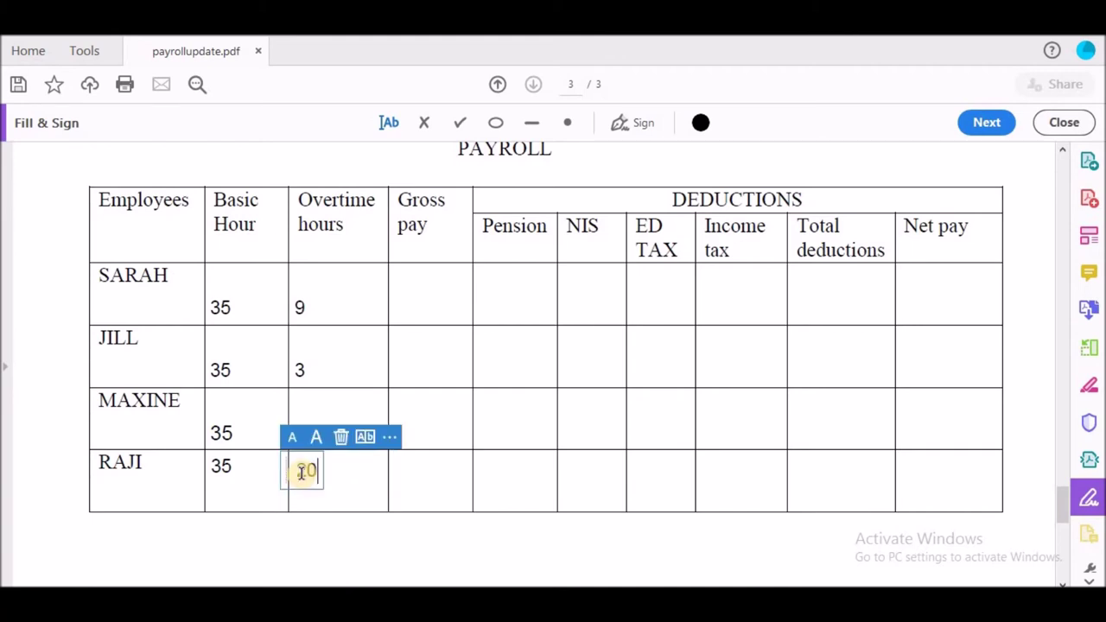
left_click(423, 301)
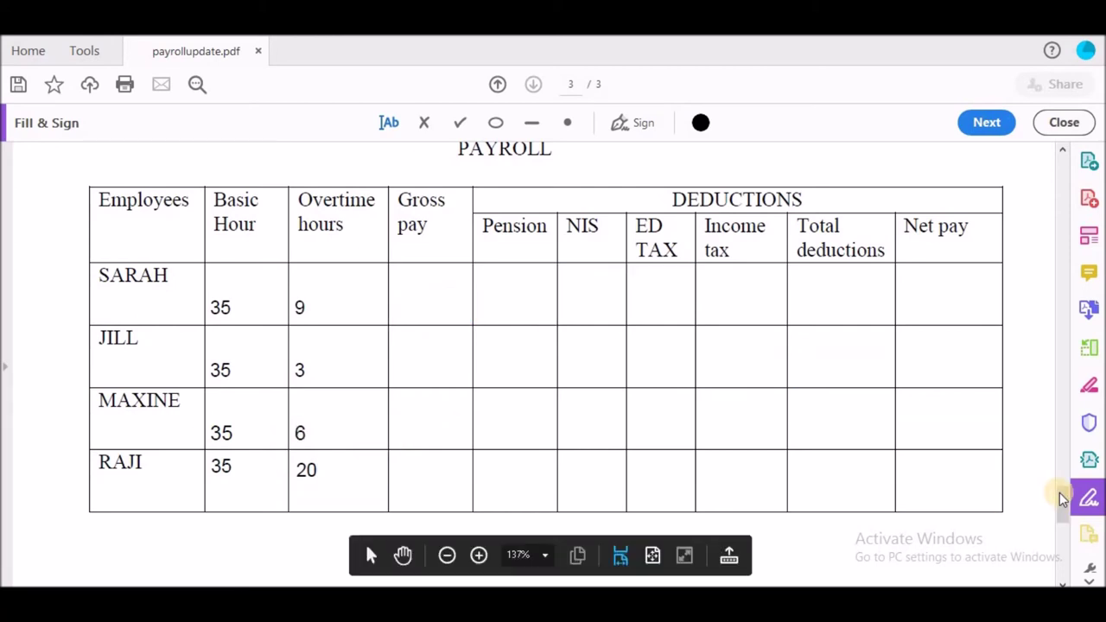
Enter gross pay of 727.50 for the first employee and 592.50 for the second in the Bronx Manufacturing payroll.
mouse_move(1061, 504)
left_mouse_down()
mouse_move(1059, 464)
mouse_move(1063, 494)
left_mouse_up()
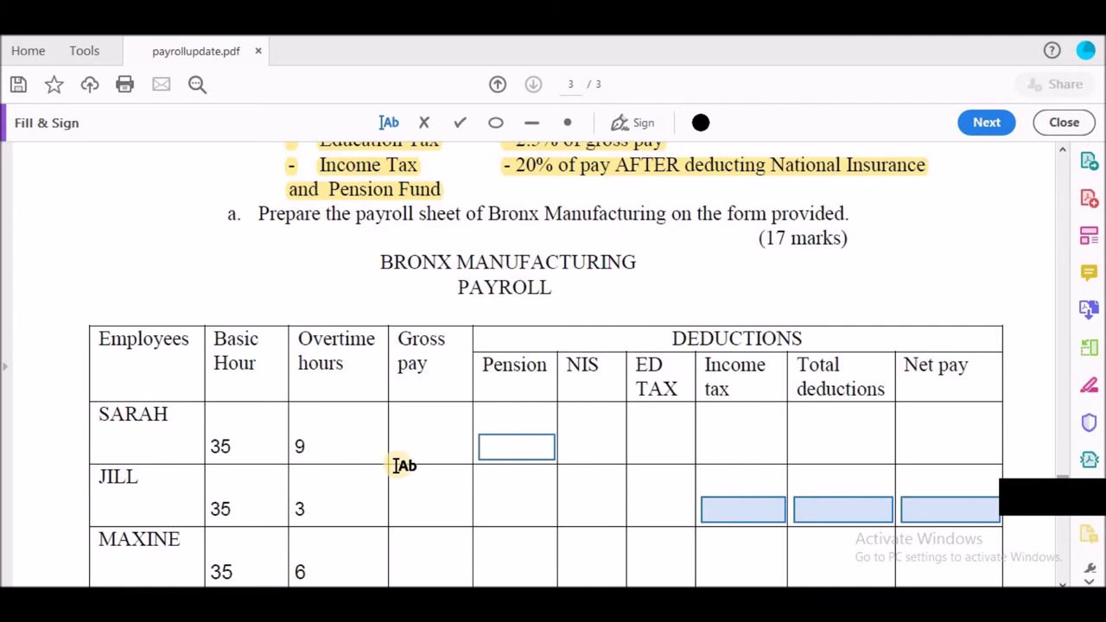
left_click(412, 445)
type("727.50")
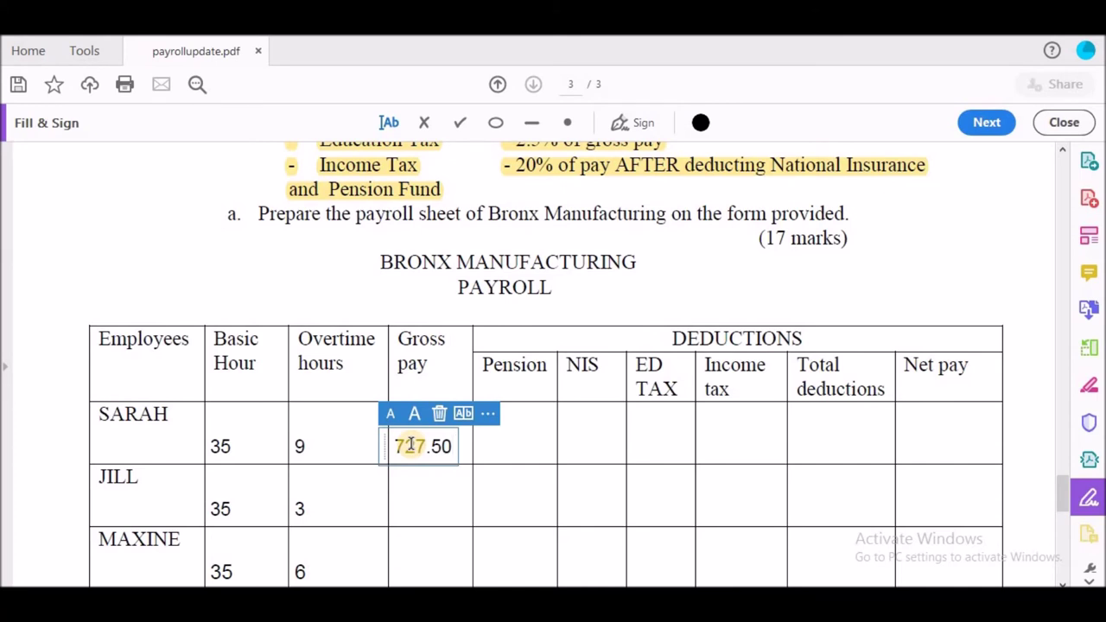
left_click(402, 508)
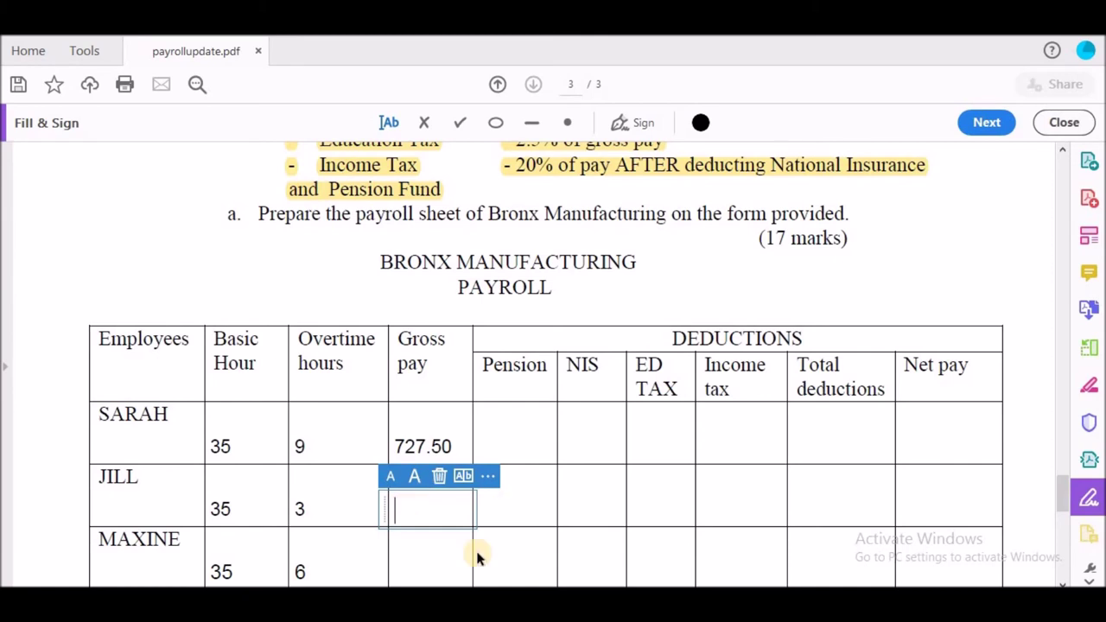
type("59")
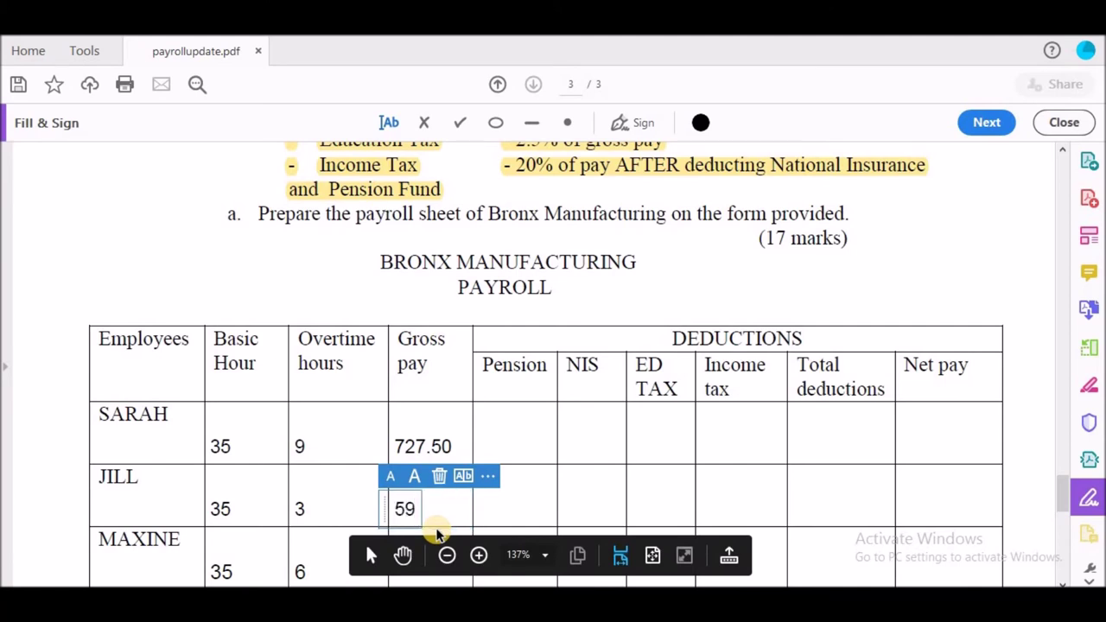
type("2.50")
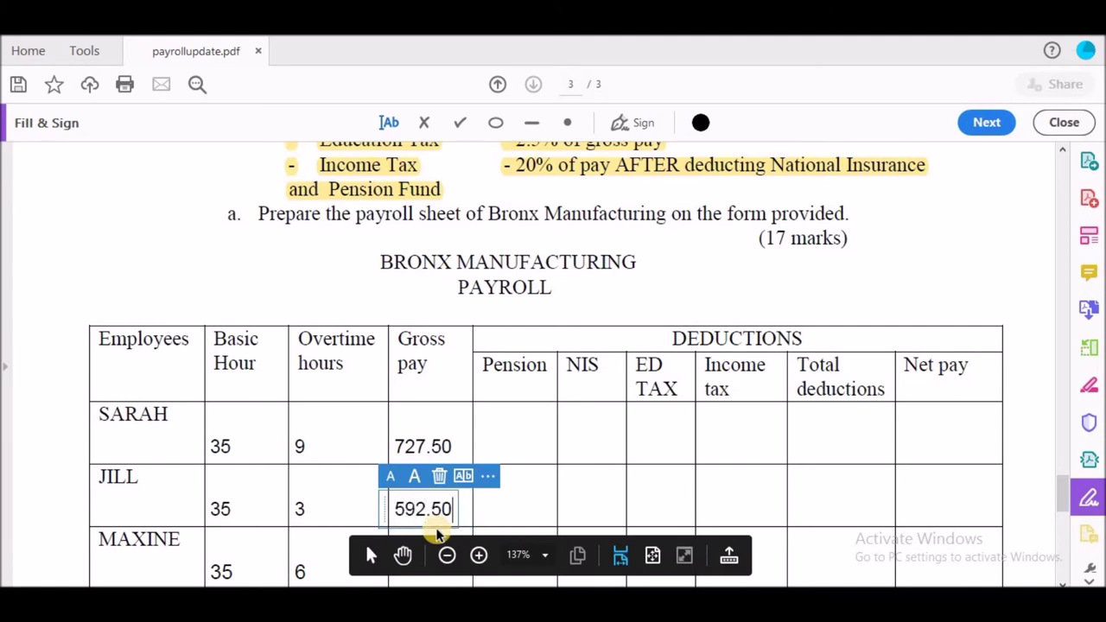
Enter gross pay of 660 for the third employee and 975 for the fourth, moving the 975 up level with its row.
scroll(1058, 501, "down", 5)
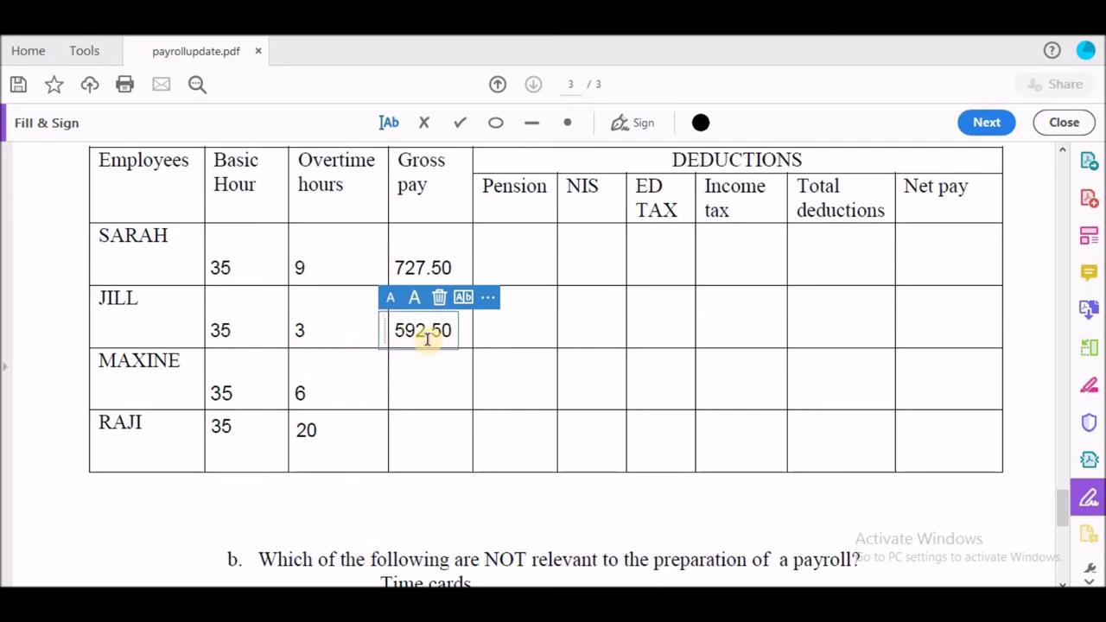
left_click(394, 395)
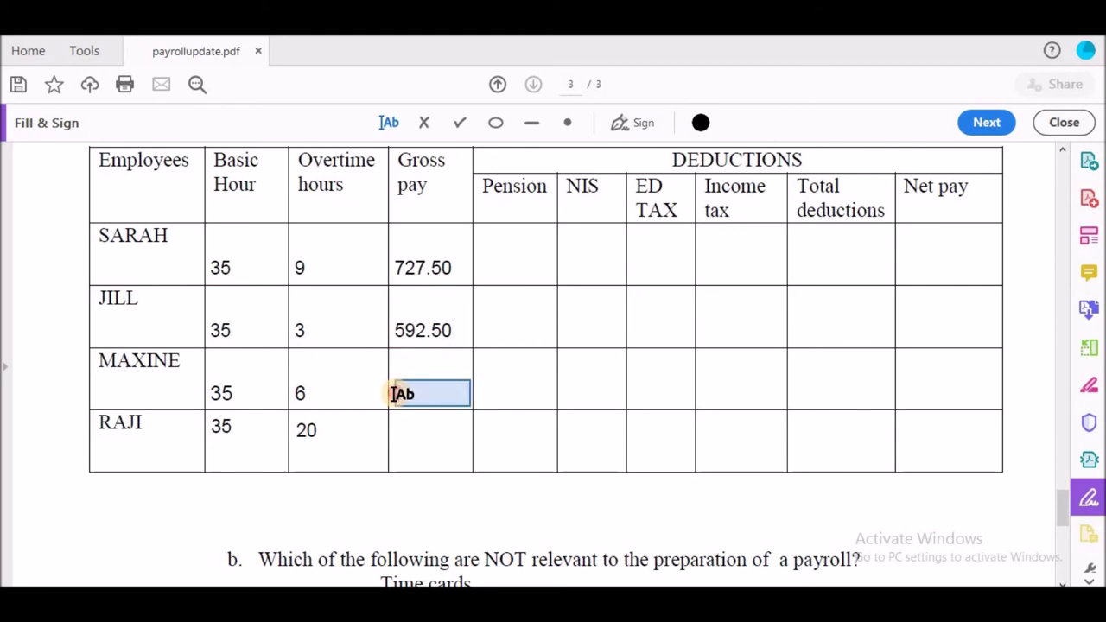
left_click(394, 394)
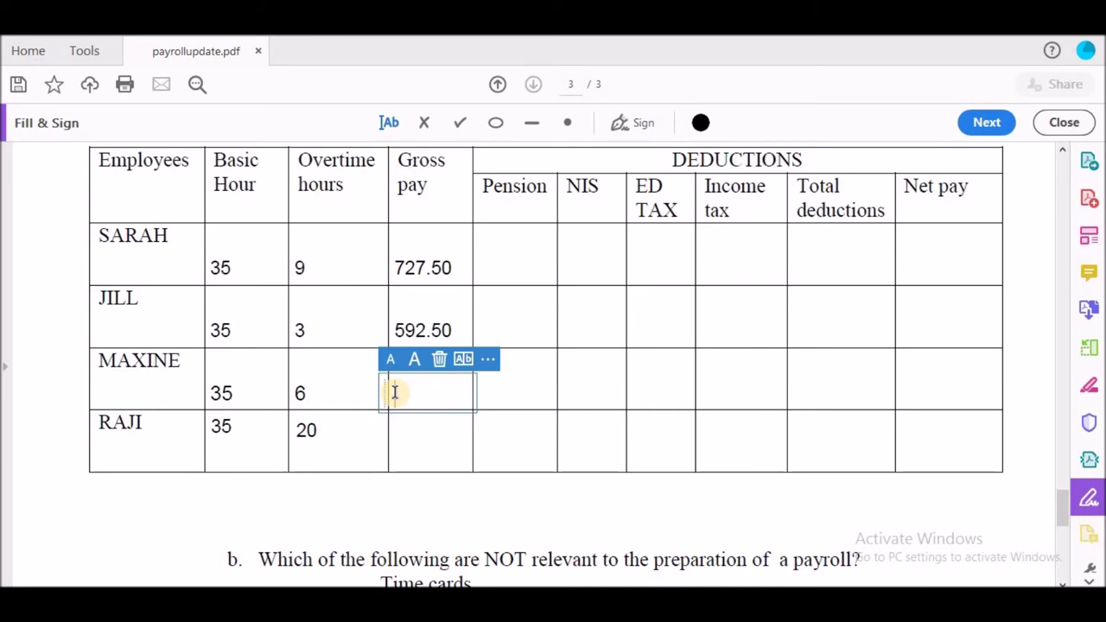
type("66")
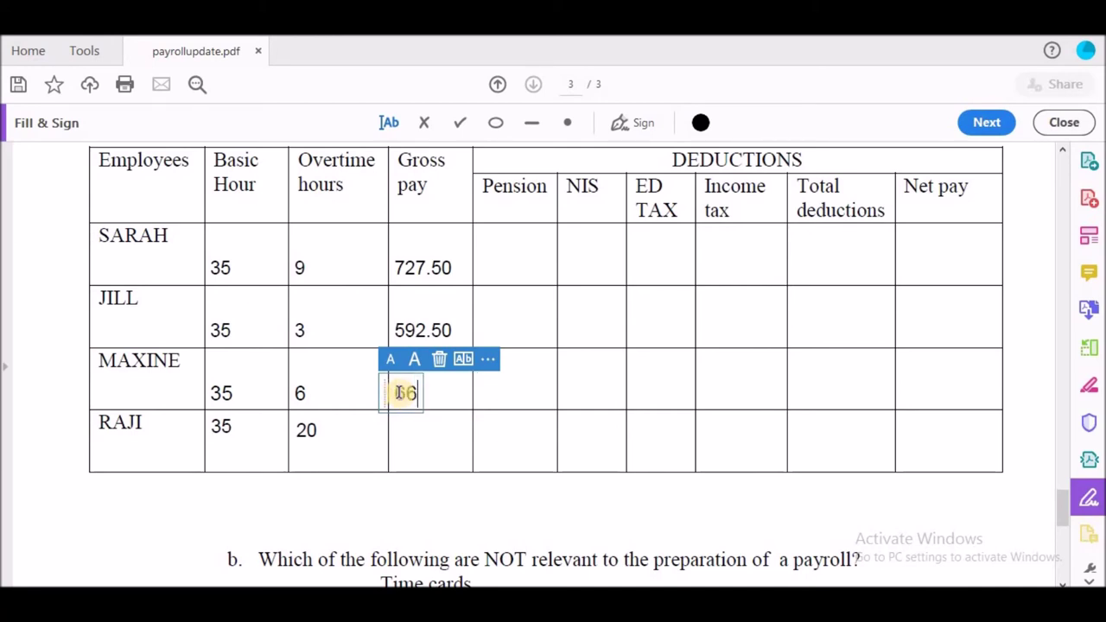
type("0")
left_click(403, 432)
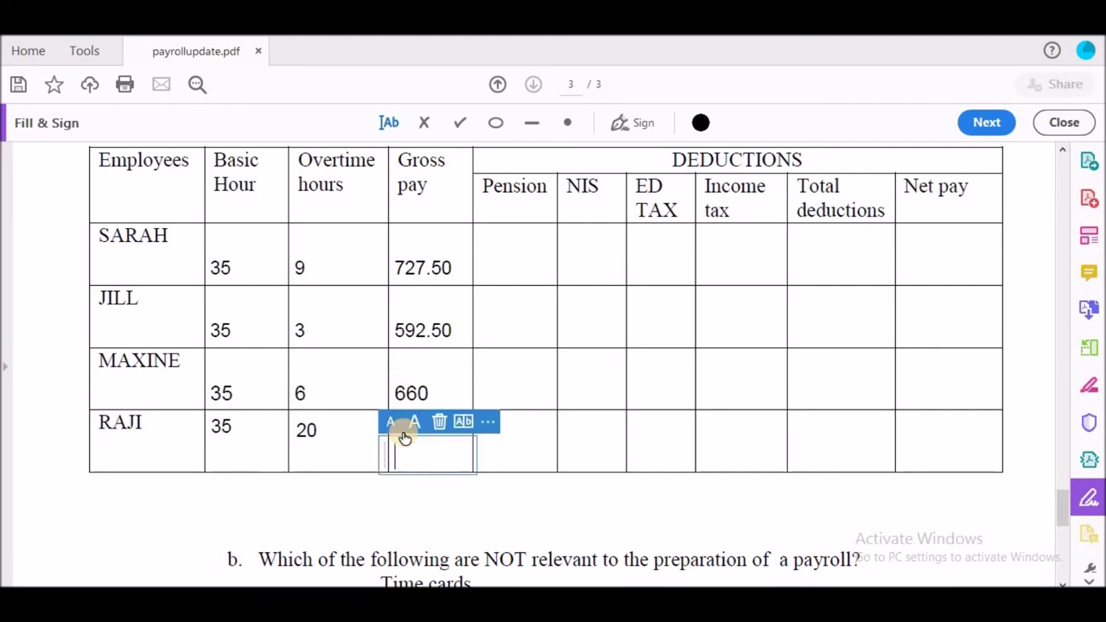
type("975")
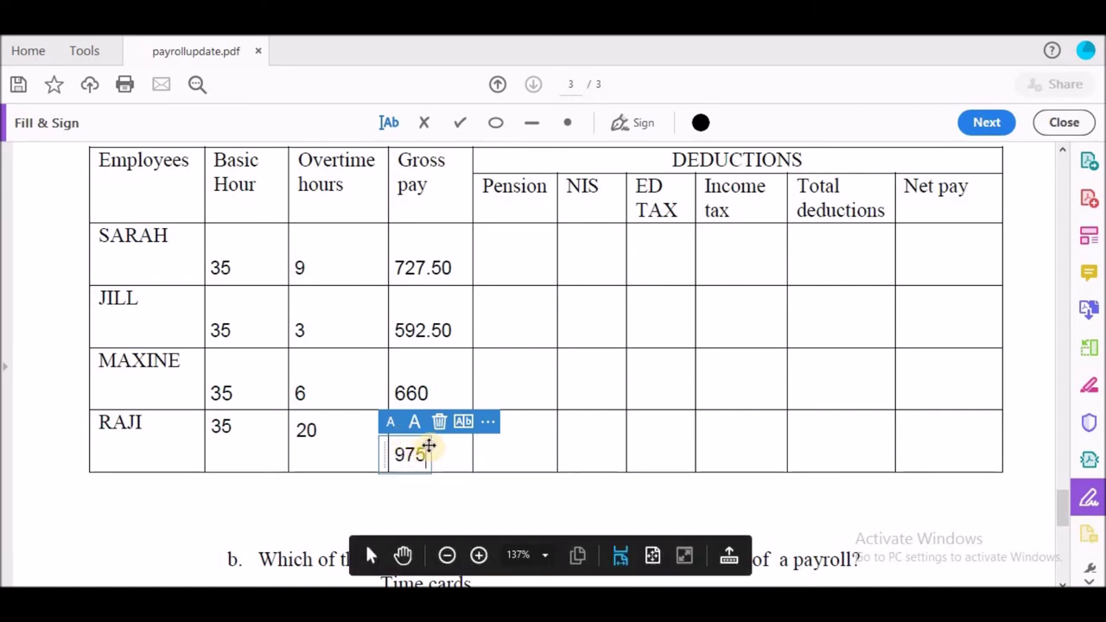
left_click_drag(426, 447, 441, 423)
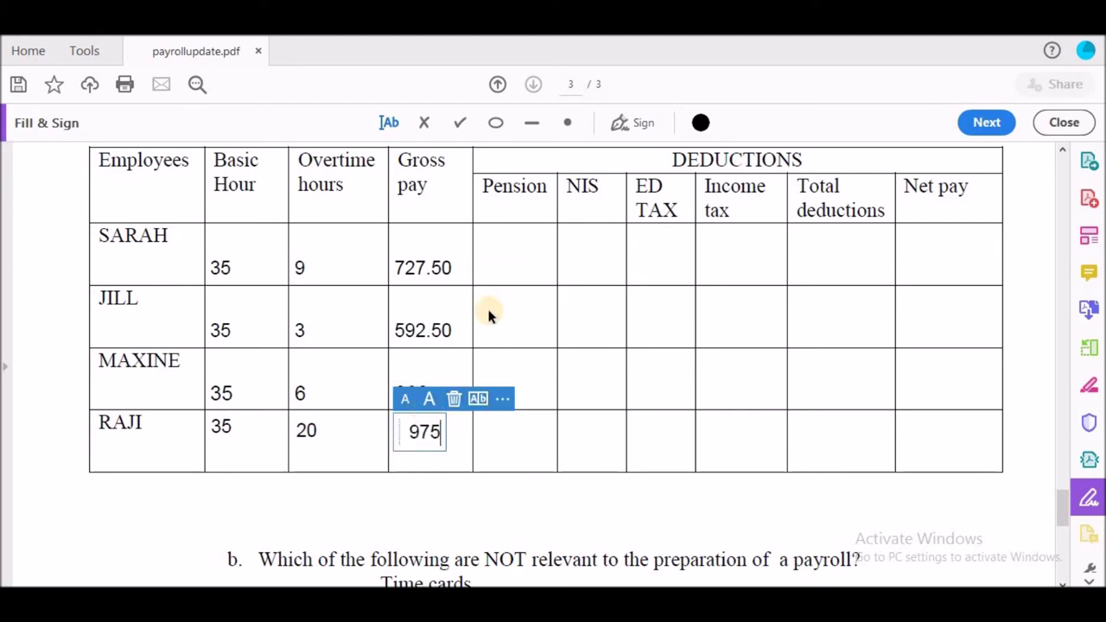
Enter pension deductions of 21.83 for the first employee and 17.78 for the second.
left_click(489, 272)
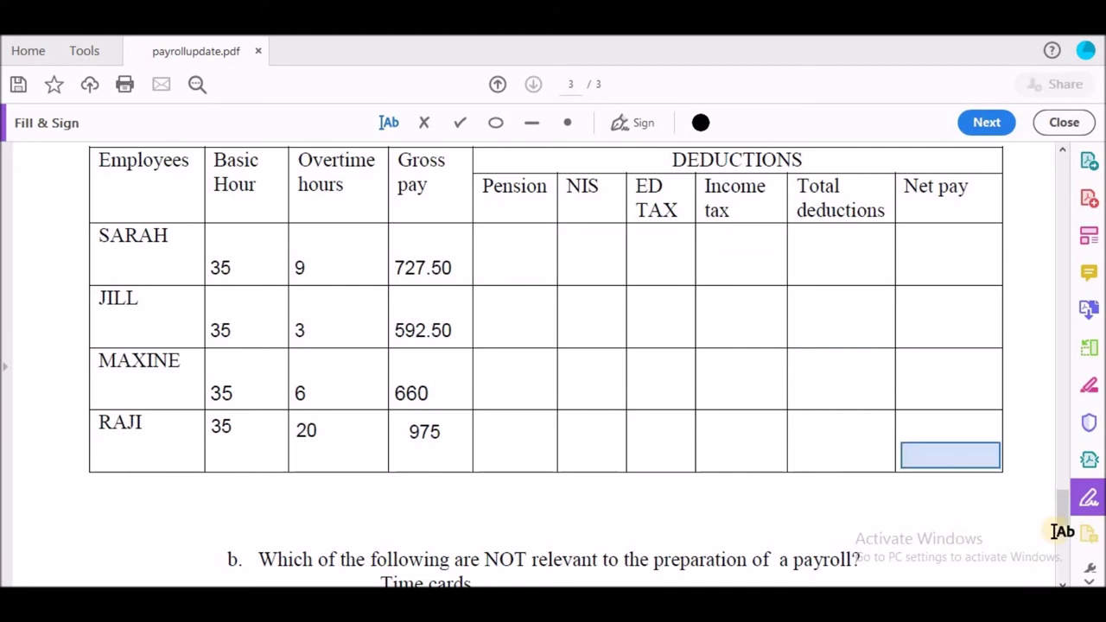
mouse_move(1063, 507)
left_mouse_down()
mouse_move(1051, 431)
mouse_move(1061, 506)
left_mouse_up()
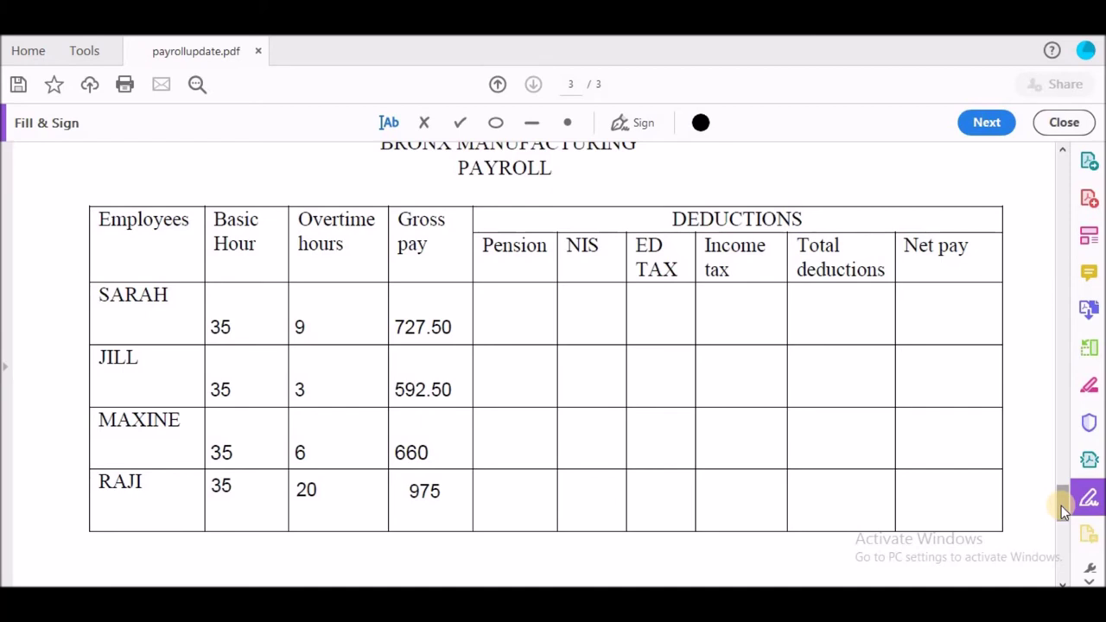
left_click(486, 326)
type("21.83")
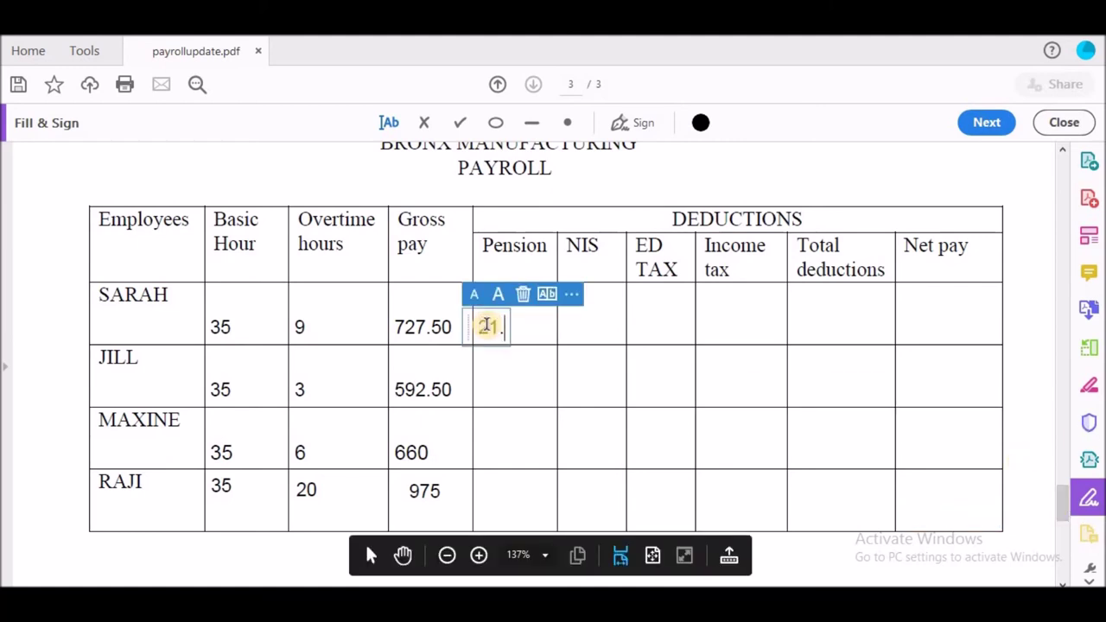
left_click(486, 391)
left_click(484, 390)
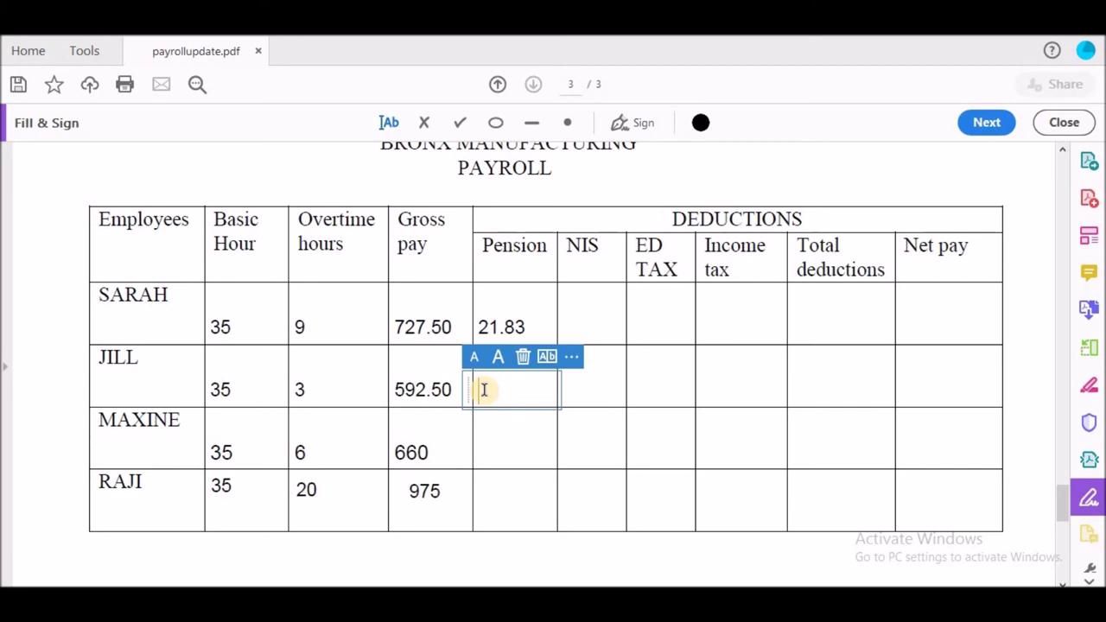
type("17.78")
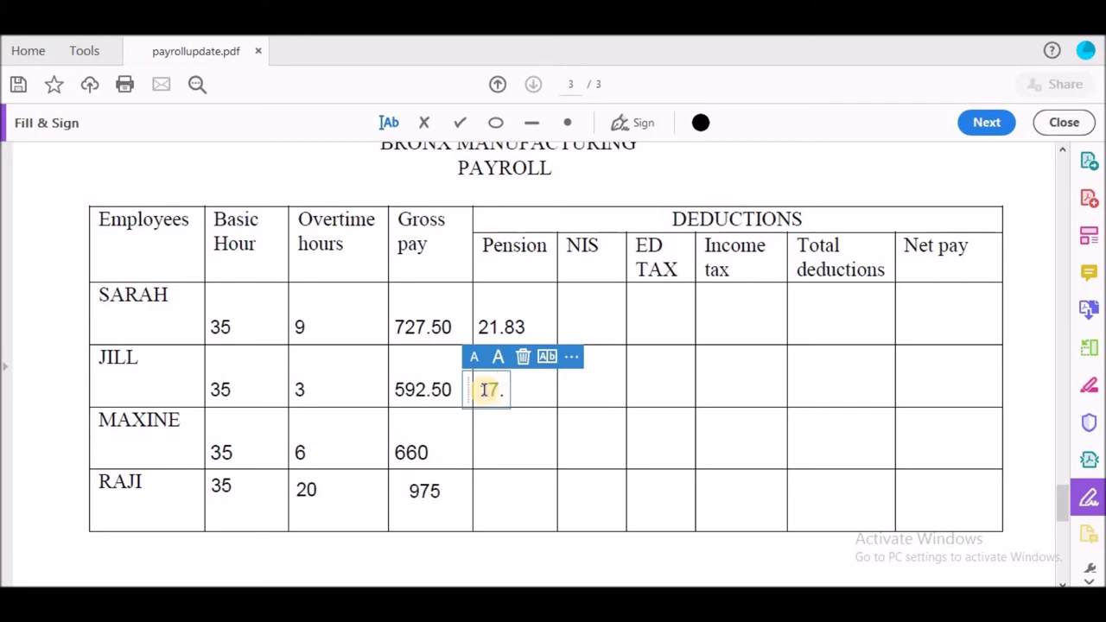
Enter pension deductions of 19.8 for the third employee and 29.16 for the fourth, moving the 29.16 up level with its row.
left_click(490, 450)
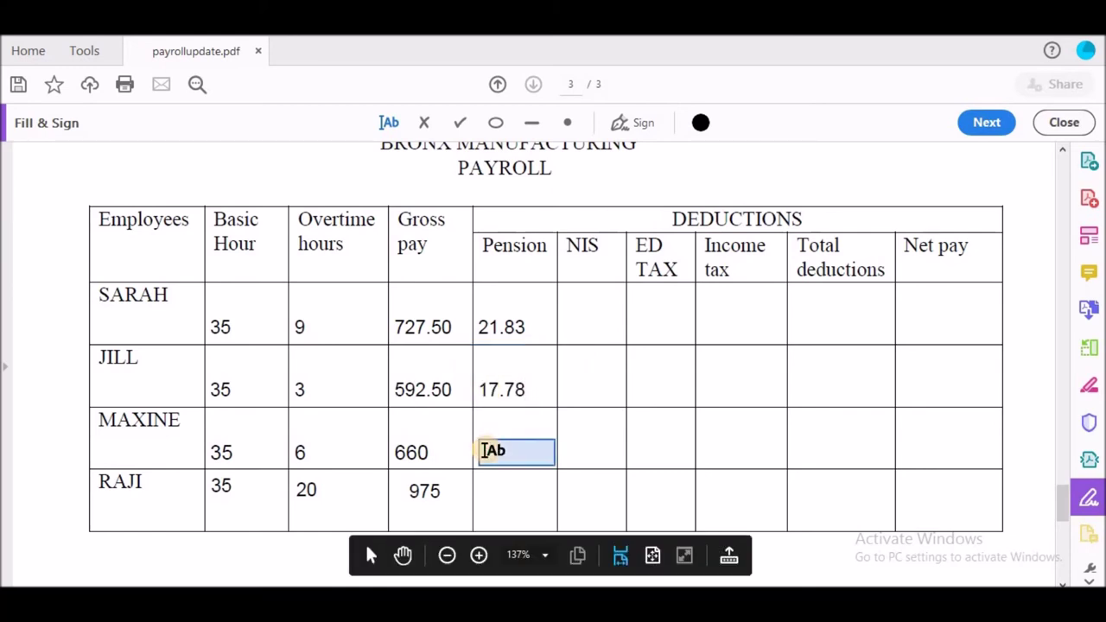
left_click(485, 450)
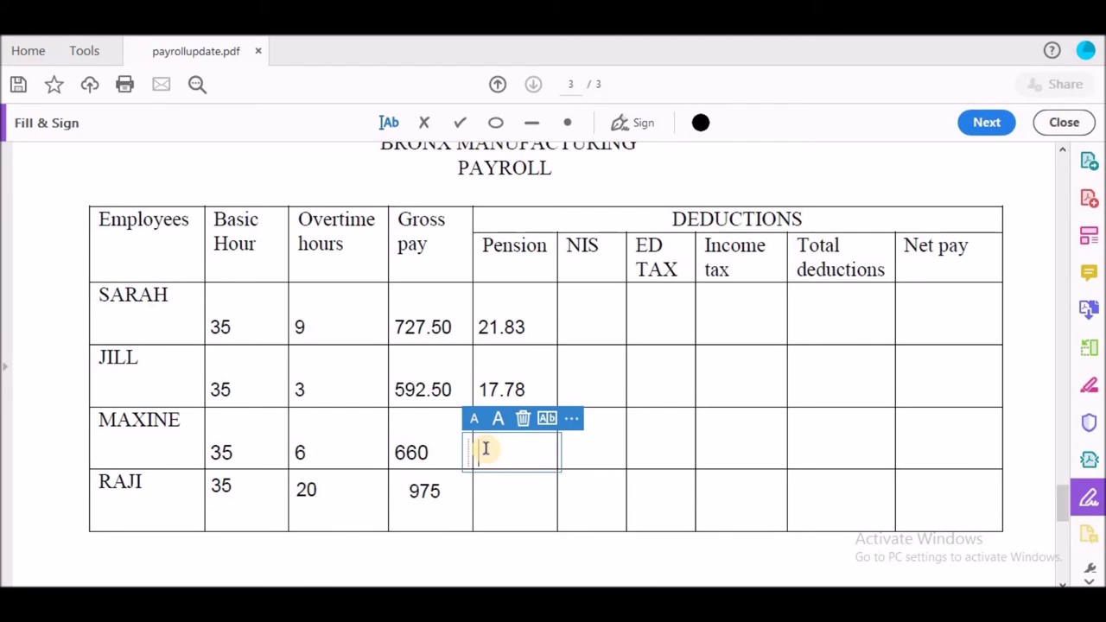
type("19.8")
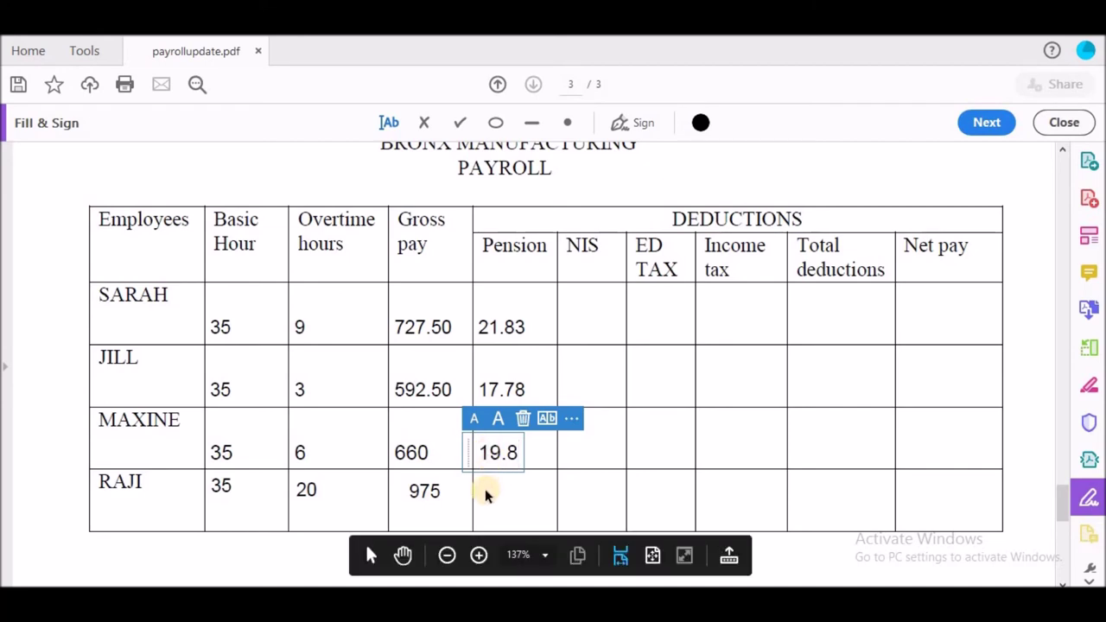
left_click(486, 491)
left_click(485, 490)
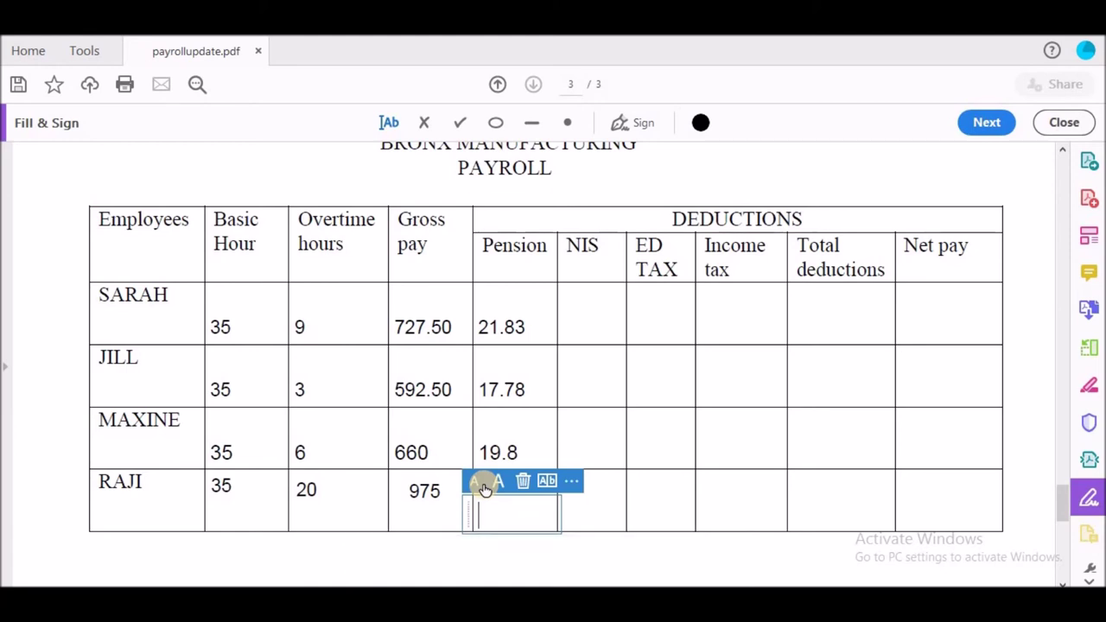
type("29.16")
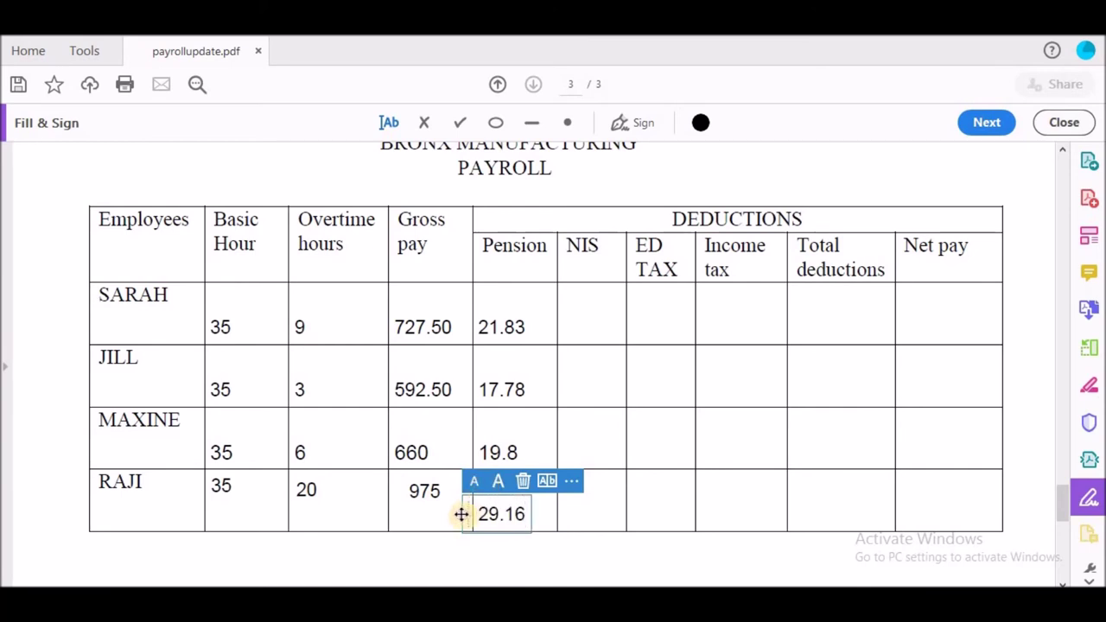
left_click_drag(461, 513, 472, 492)
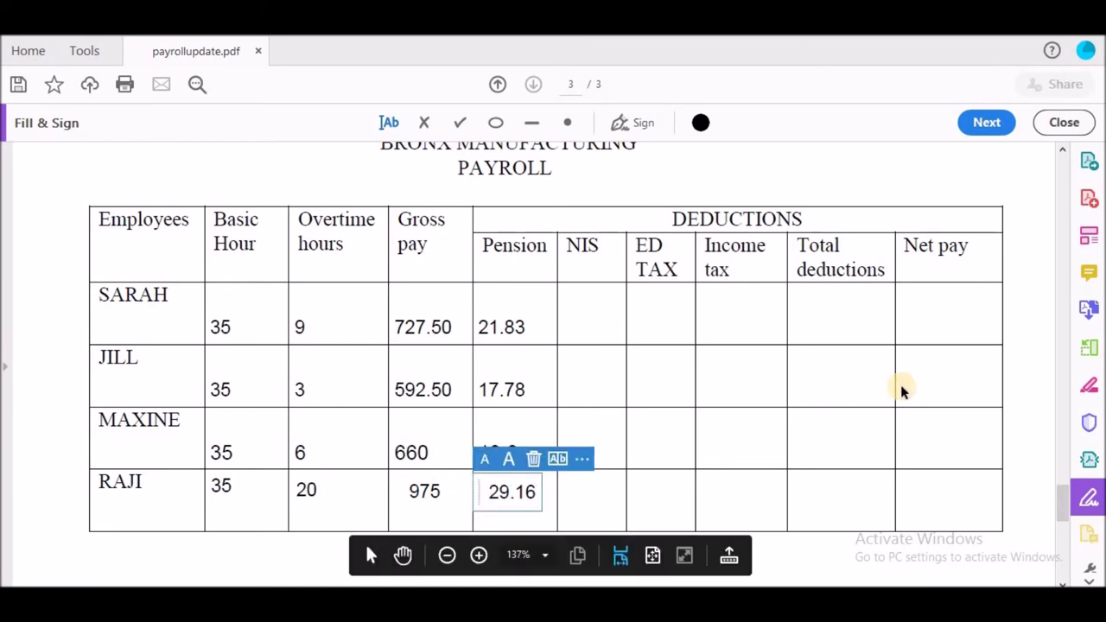
Review question 3's highlighted deduction rules above the payroll table and return to the employee rows.
scroll(1055, 499, "up", 8)
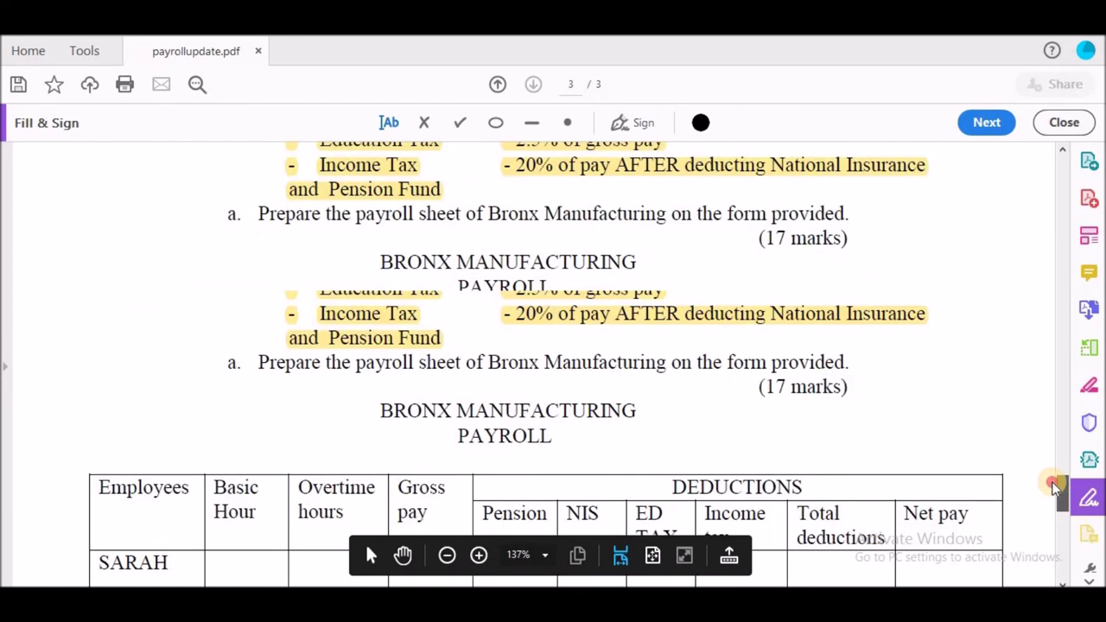
scroll(1056, 501, "down", 2)
scroll(1055, 501, "down", 5)
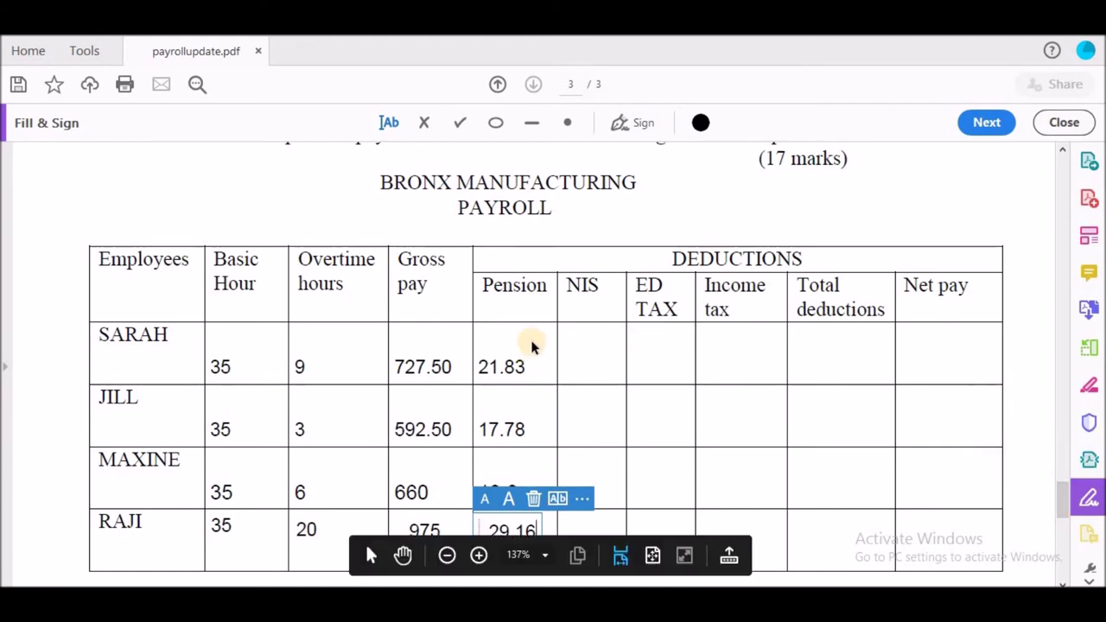
Enter an NIS deduction of 18.19 for the first employee as regular text without character spacing.
left_click(572, 367)
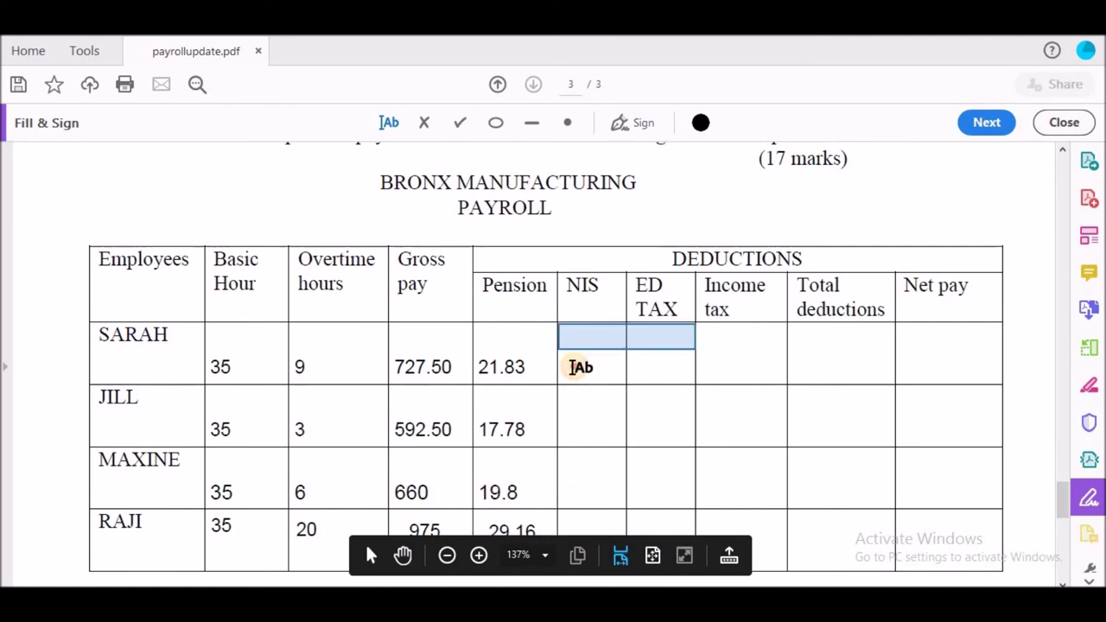
left_click(572, 368)
type("18.")
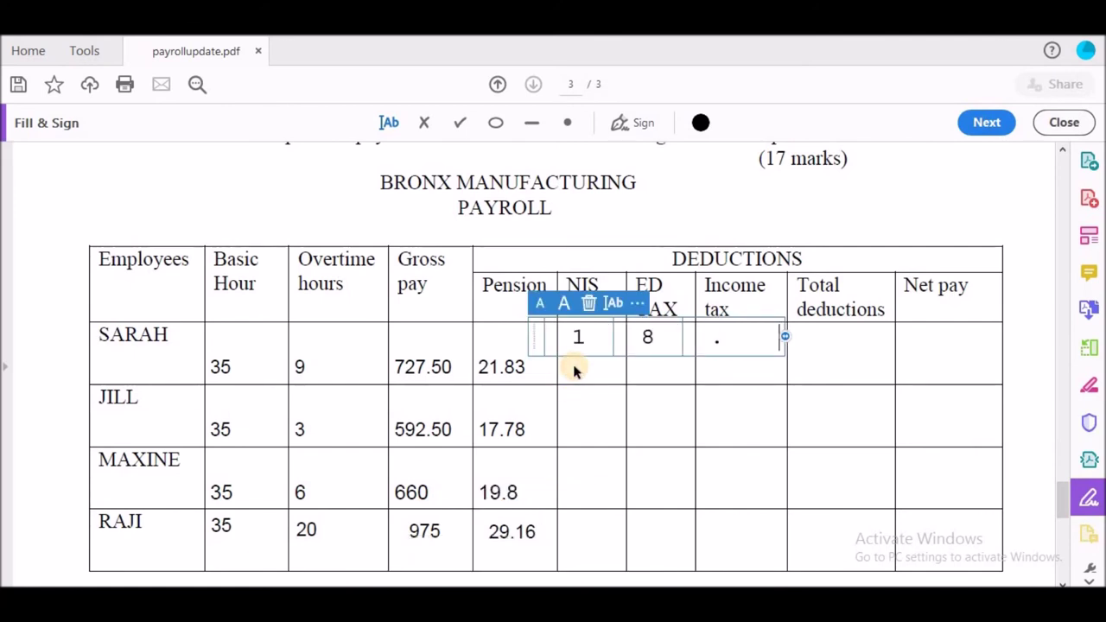
type("19")
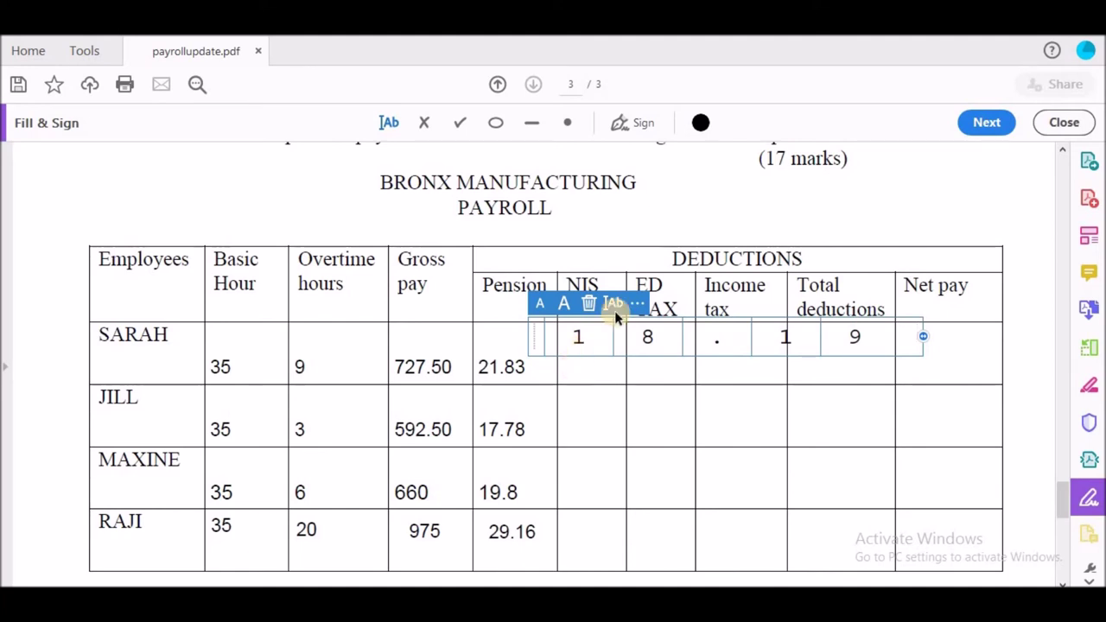
left_click(613, 304)
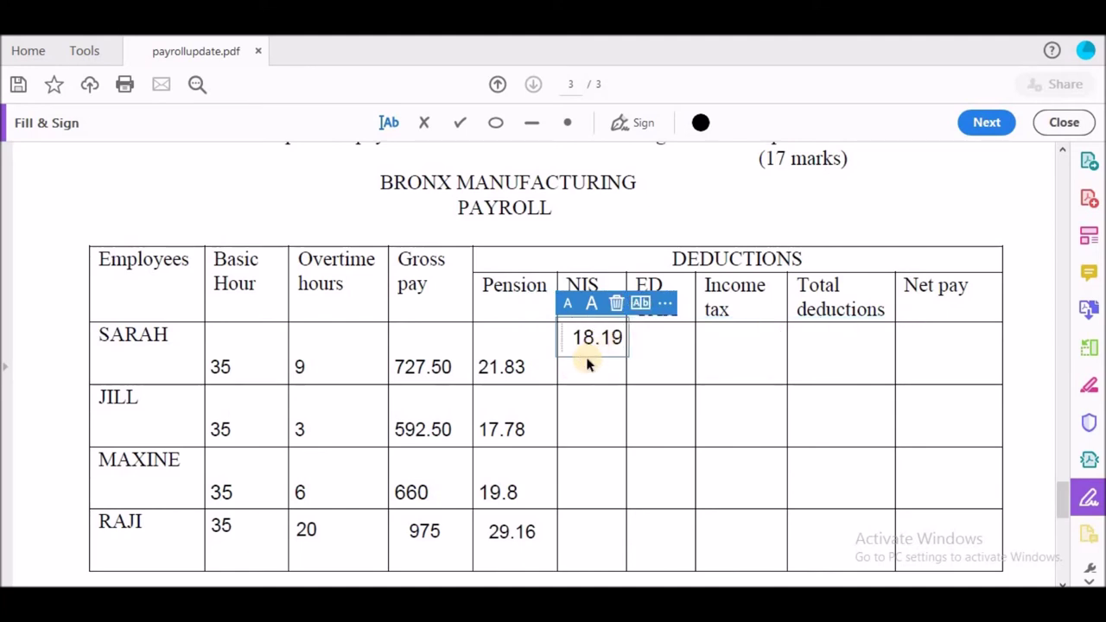
left_click_drag(584, 354, 581, 383)
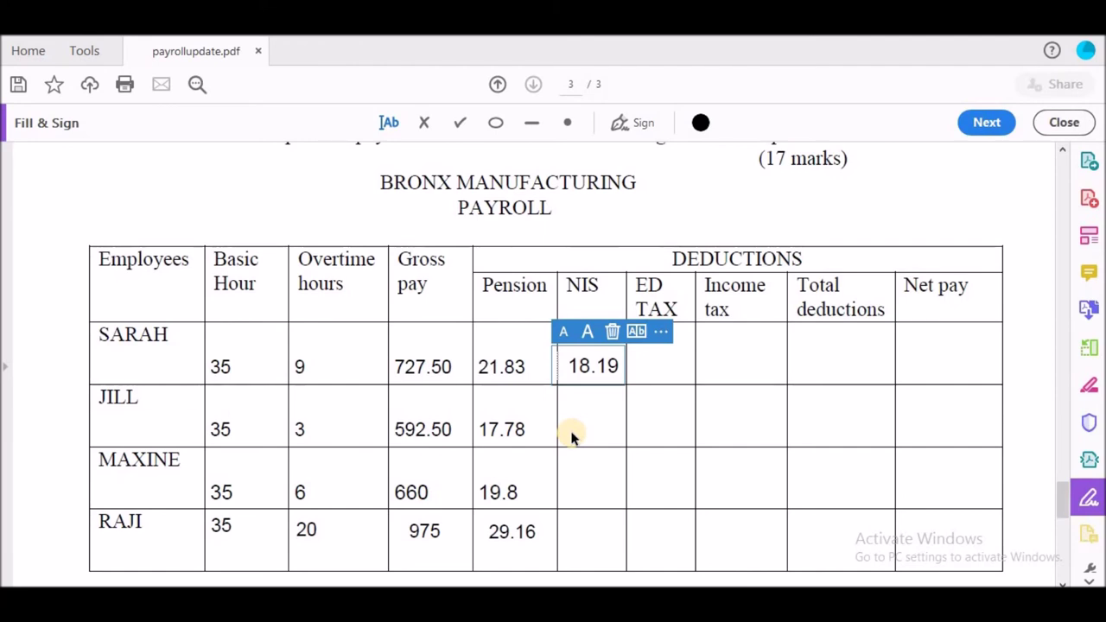
key("Delete")
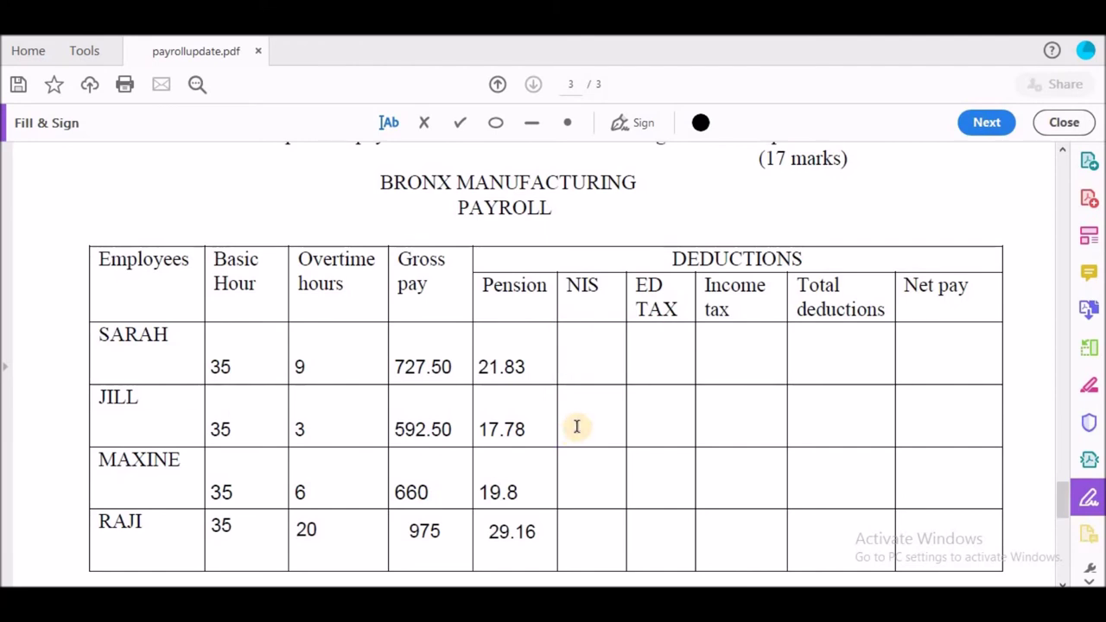
Enter NIS deductions of 14.81 for the second employee and 16.50 for the third.
left_click(576, 428)
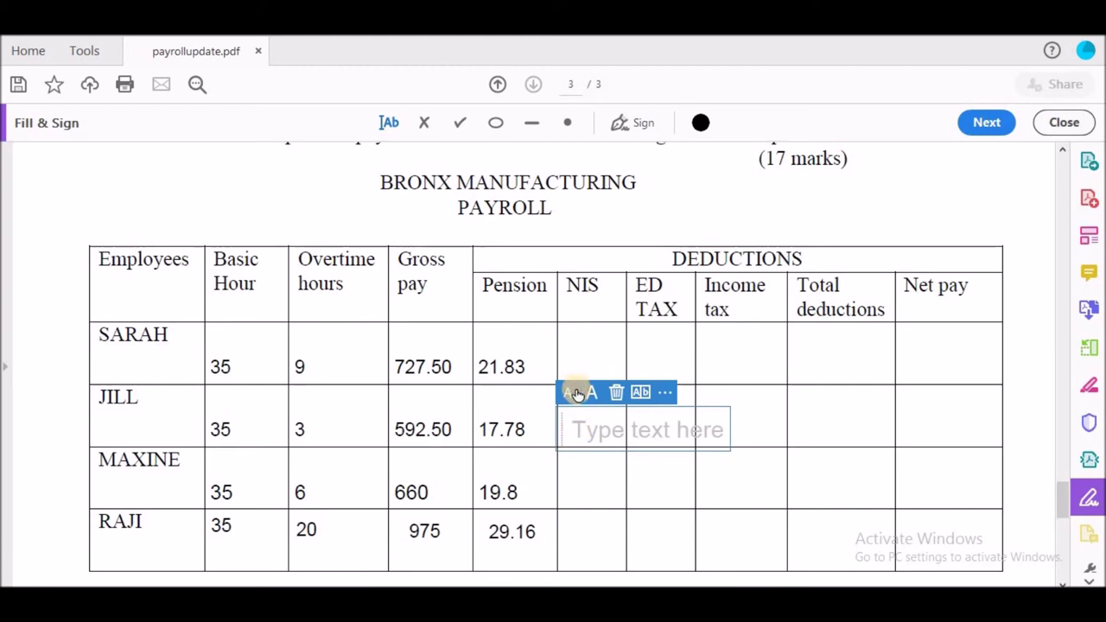
type("1")
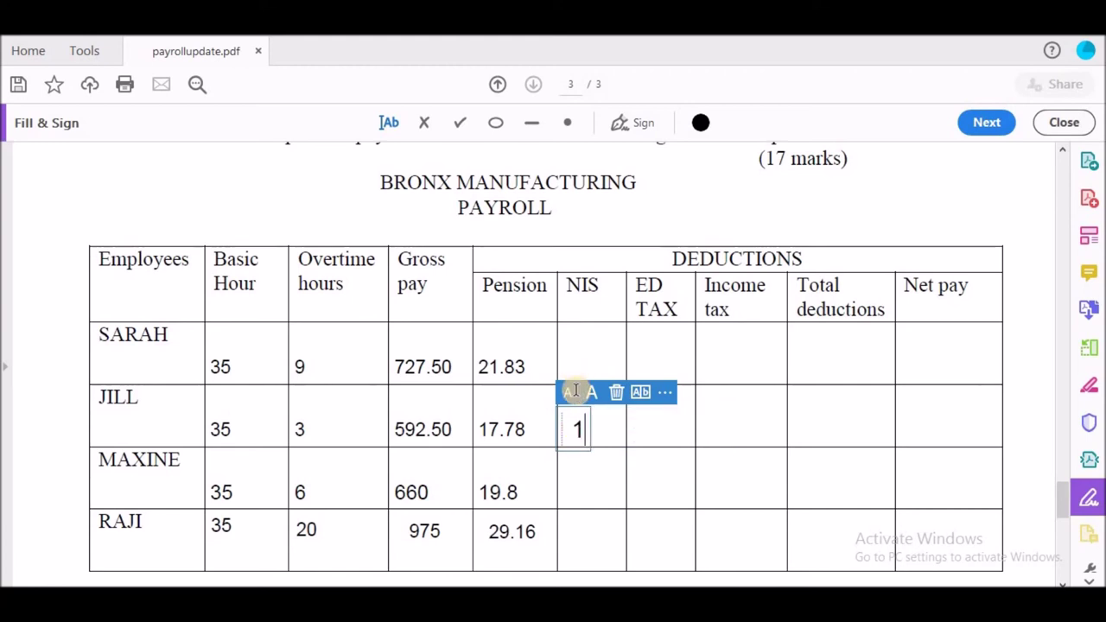
type("4.81")
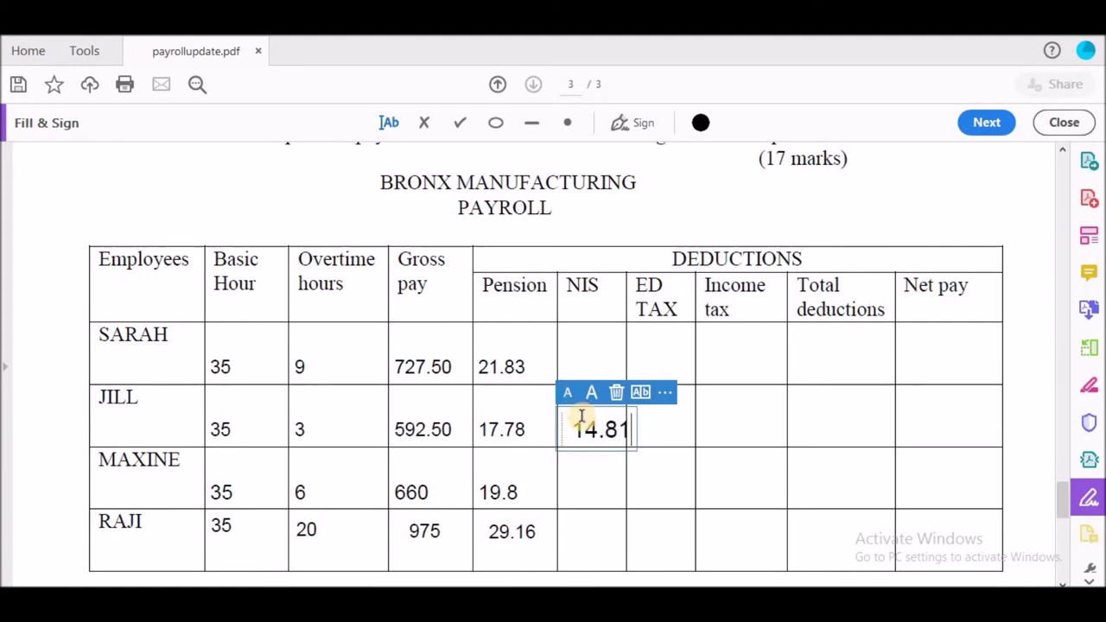
left_click(585, 492)
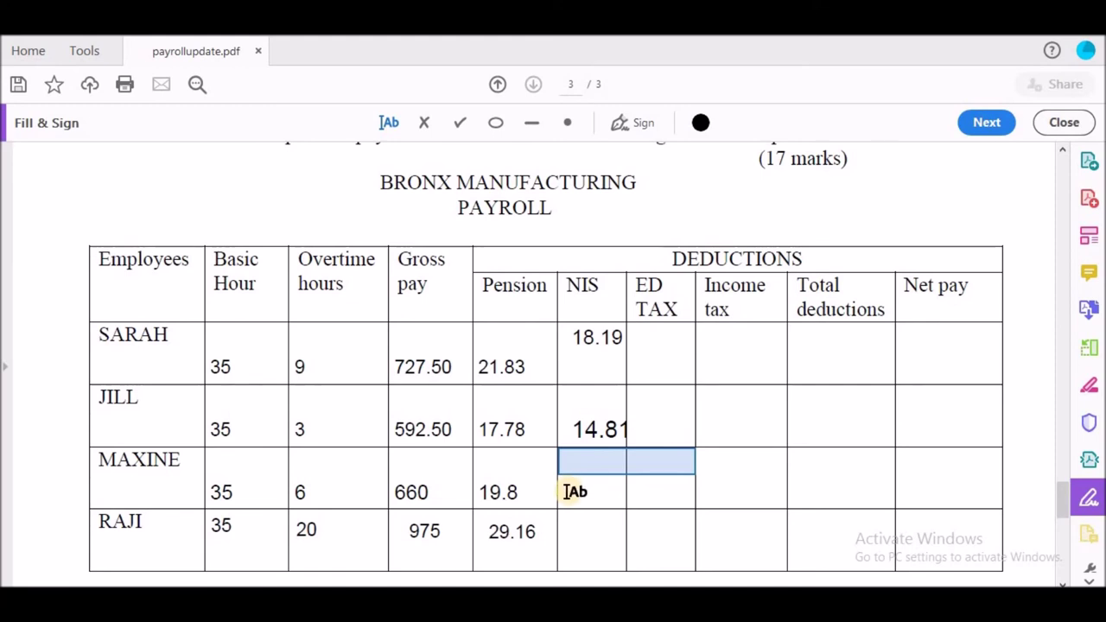
key("Escape")
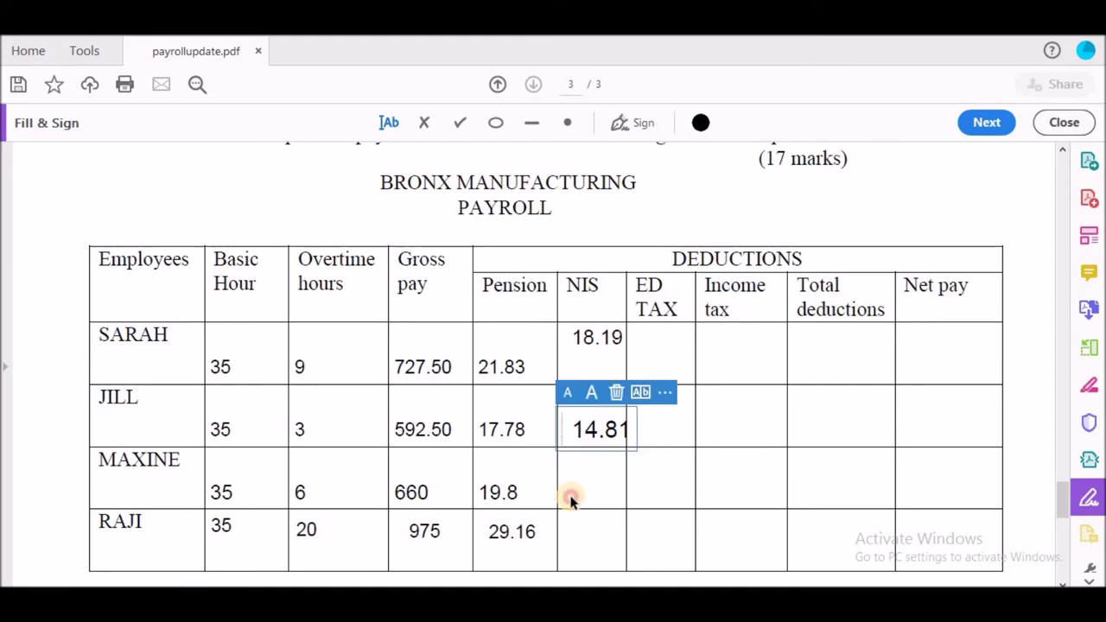
key("Delete")
left_click(576, 498)
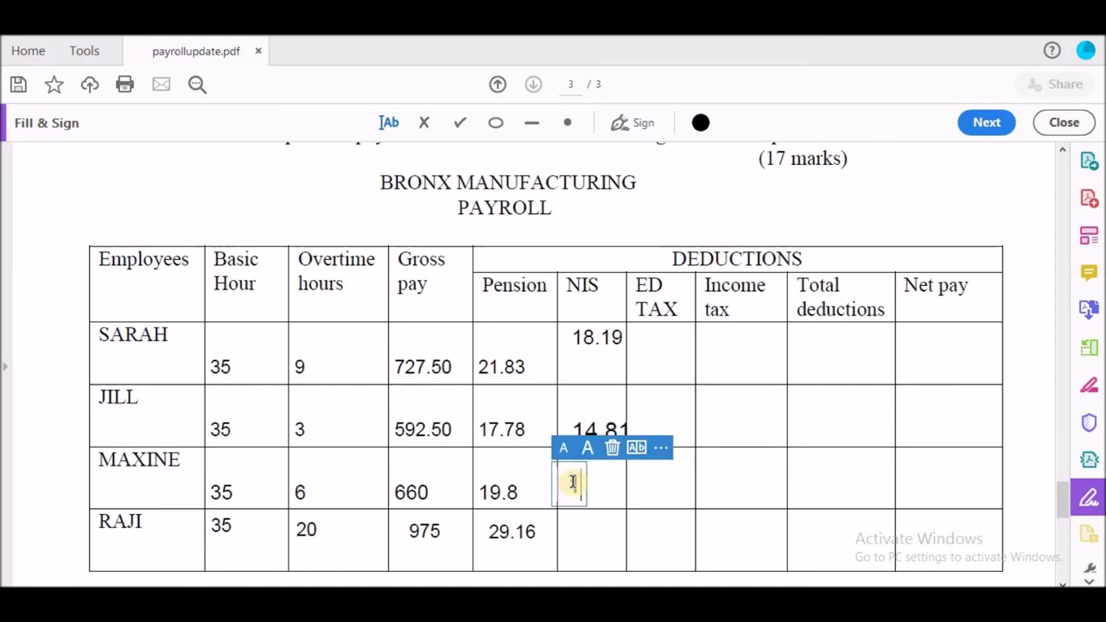
type("16.50")
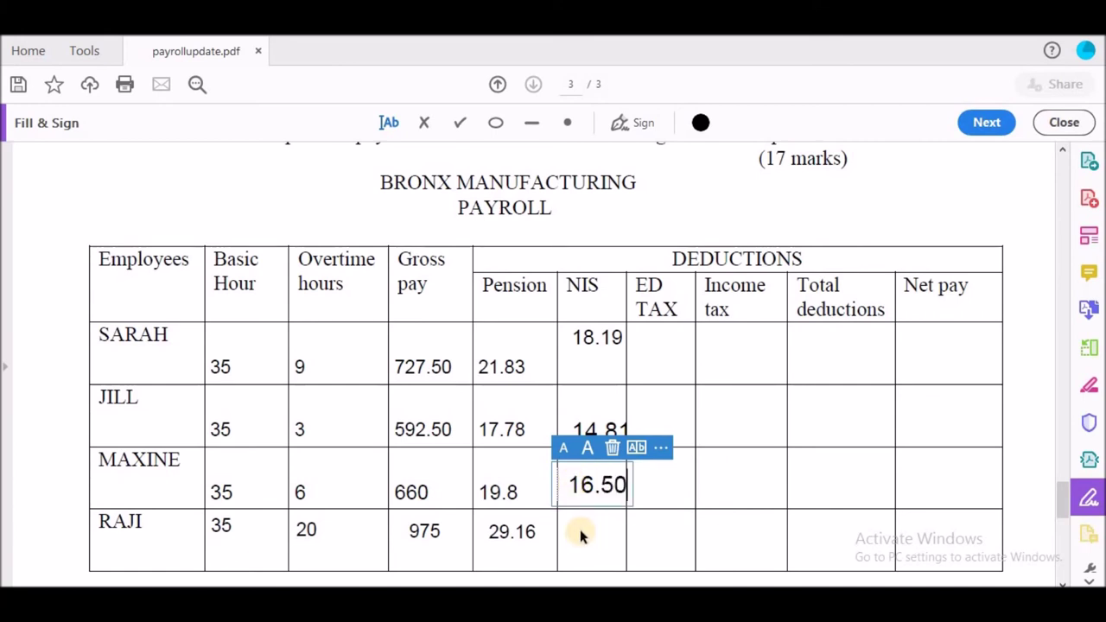
Enter an NIS deduction of 24.38 for the fourth employee as regular text without character spacing.
left_click(582, 526)
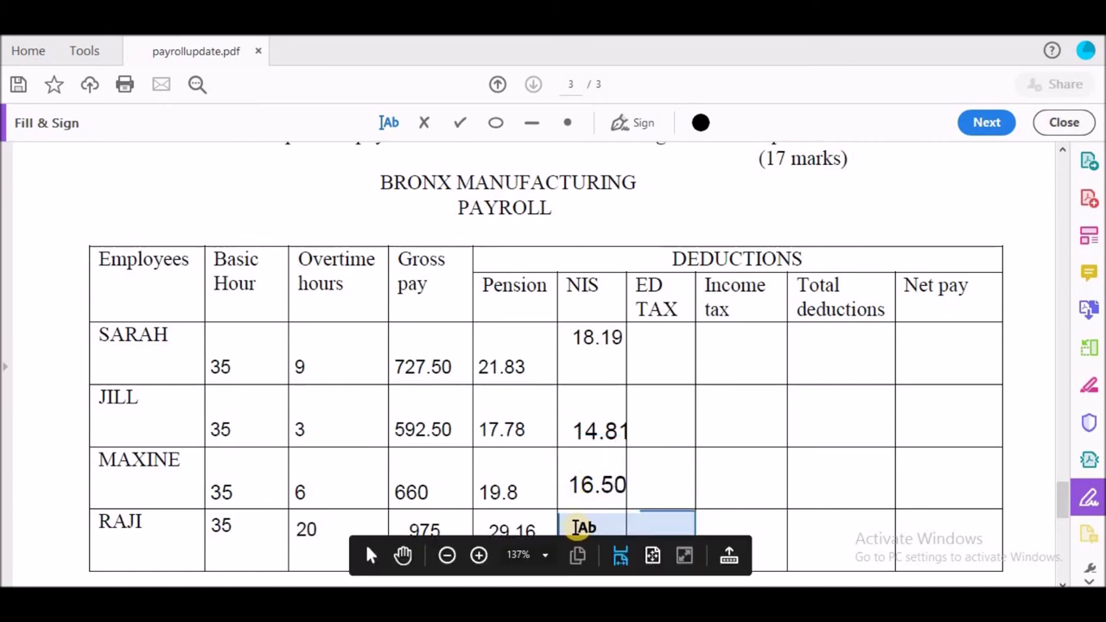
left_click(576, 525)
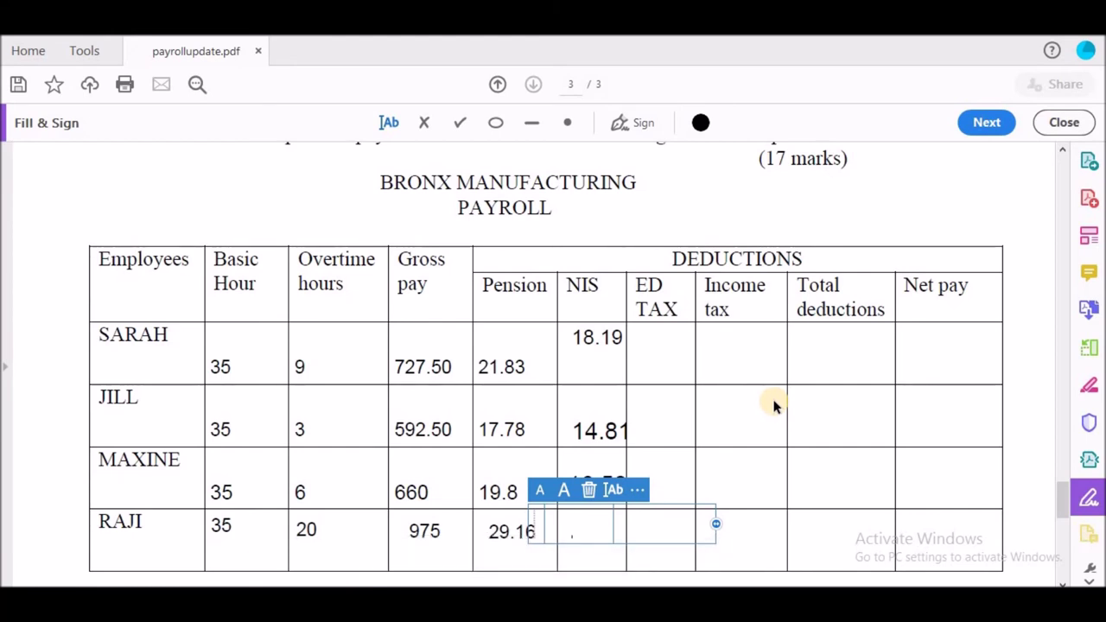
left_click(615, 490)
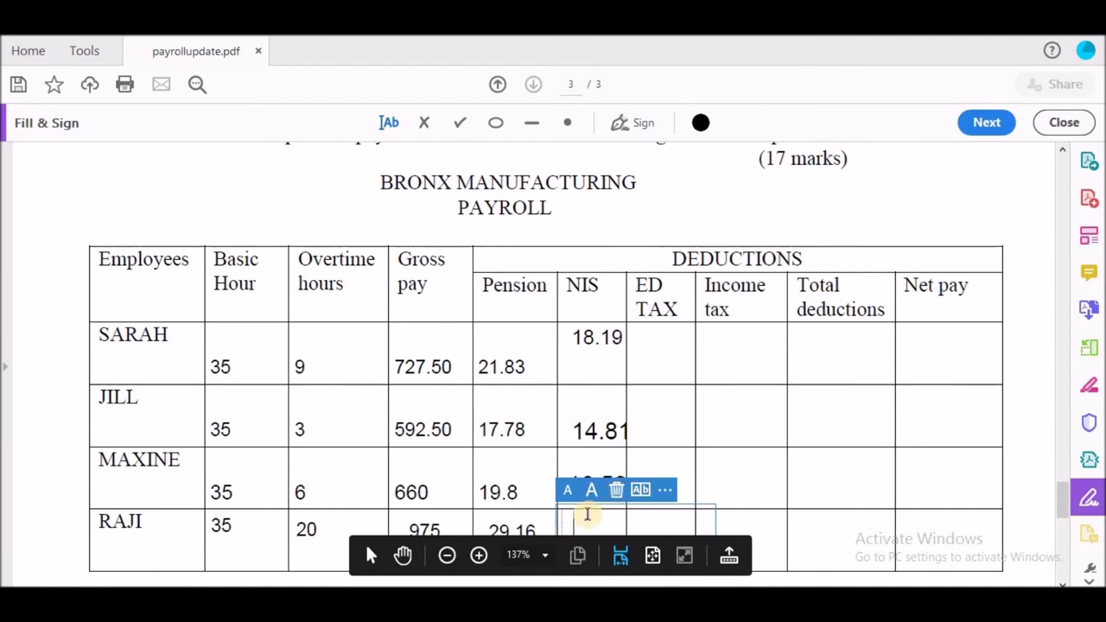
type("24.38")
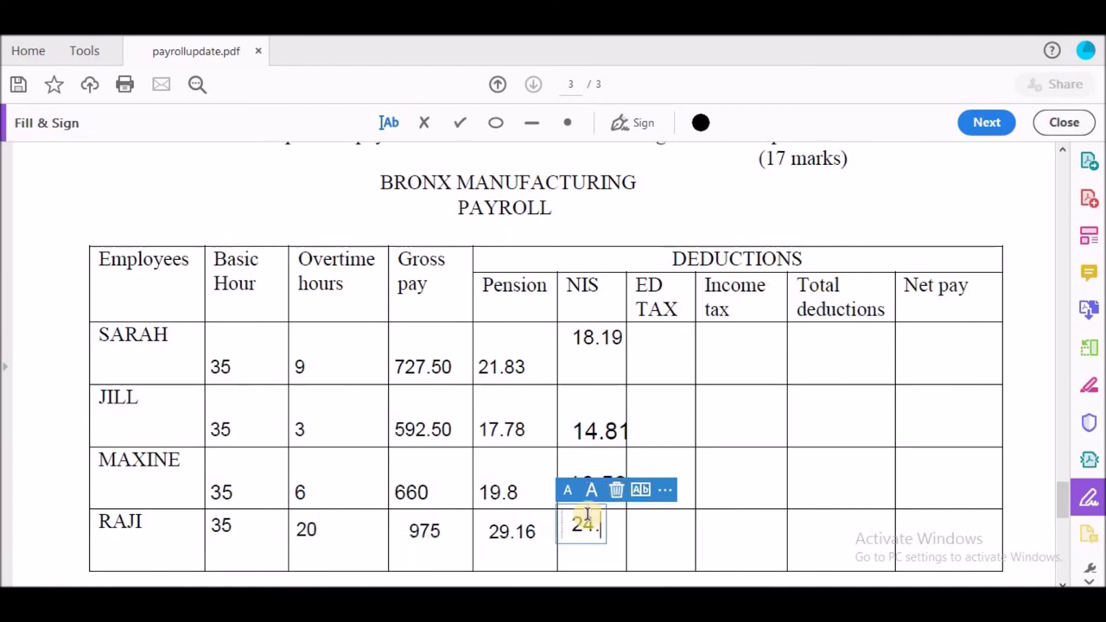
left_click(649, 369)
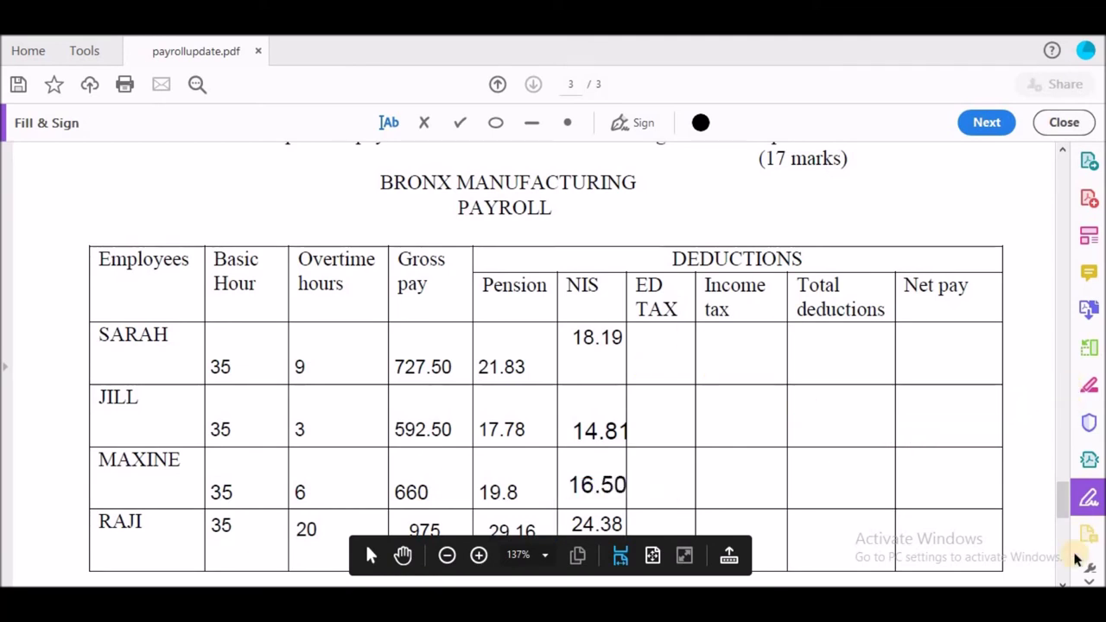
Shift the second employee's 14.81 NIS entry slightly left so it fits inside its cell.
scroll(1061, 505, "down", 3)
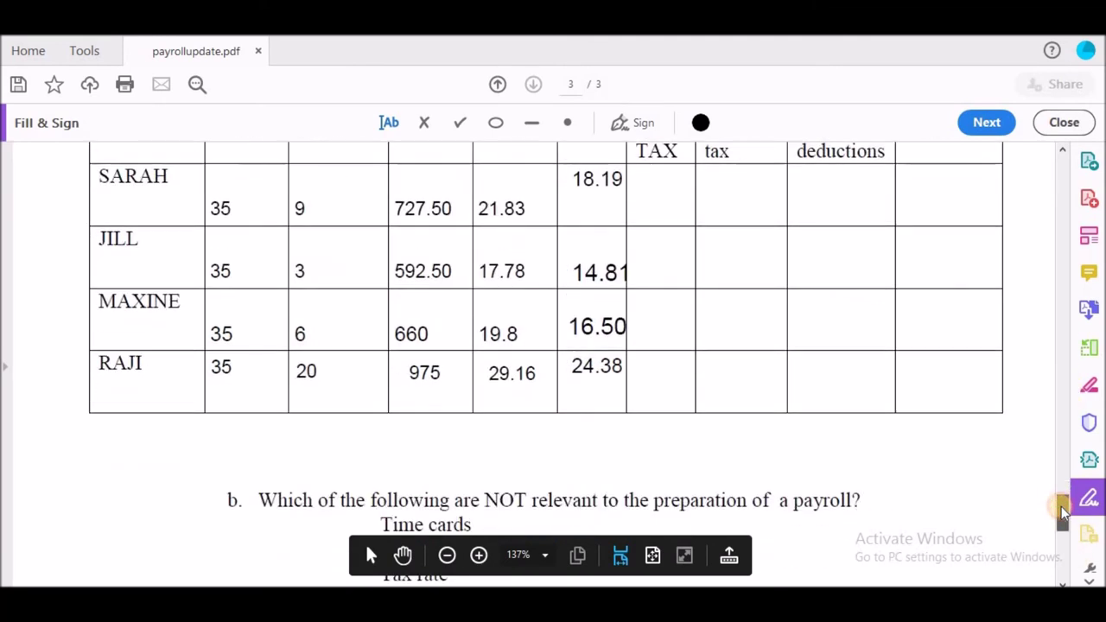
left_click(605, 273)
left_click_drag(560, 270, 548, 269)
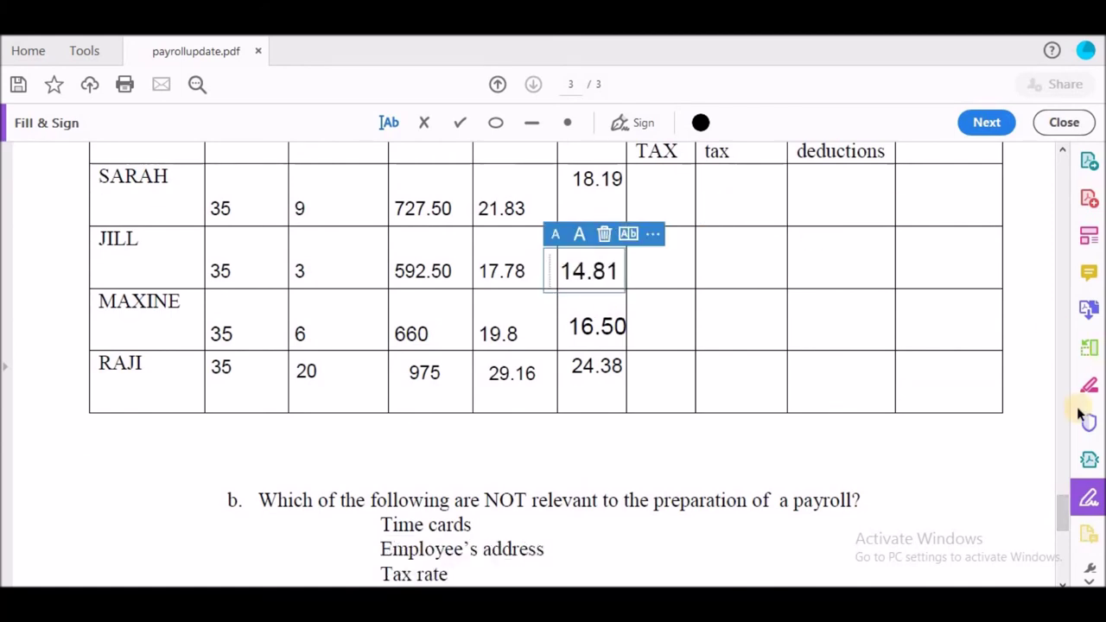
Enter ED tax deductions of 18.19 for the first employee and 14.81 for the second.
mouse_move(1065, 520)
left_mouse_down()
mouse_move(1061, 486)
mouse_move(1061, 502)
left_mouse_up()
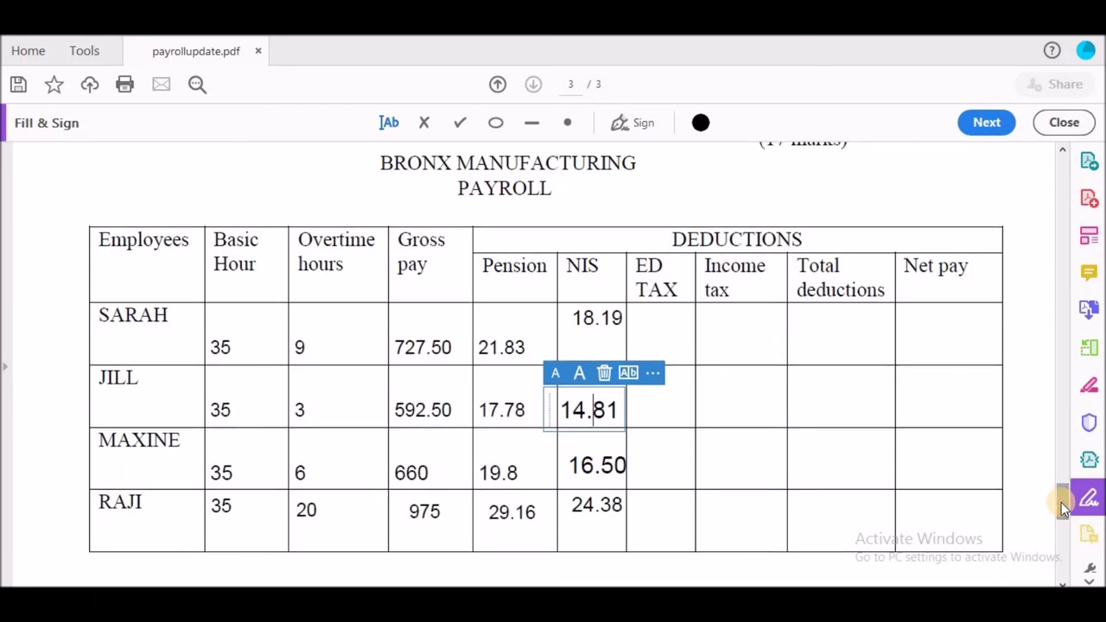
left_click(648, 324)
left_click(648, 324)
type("18.19")
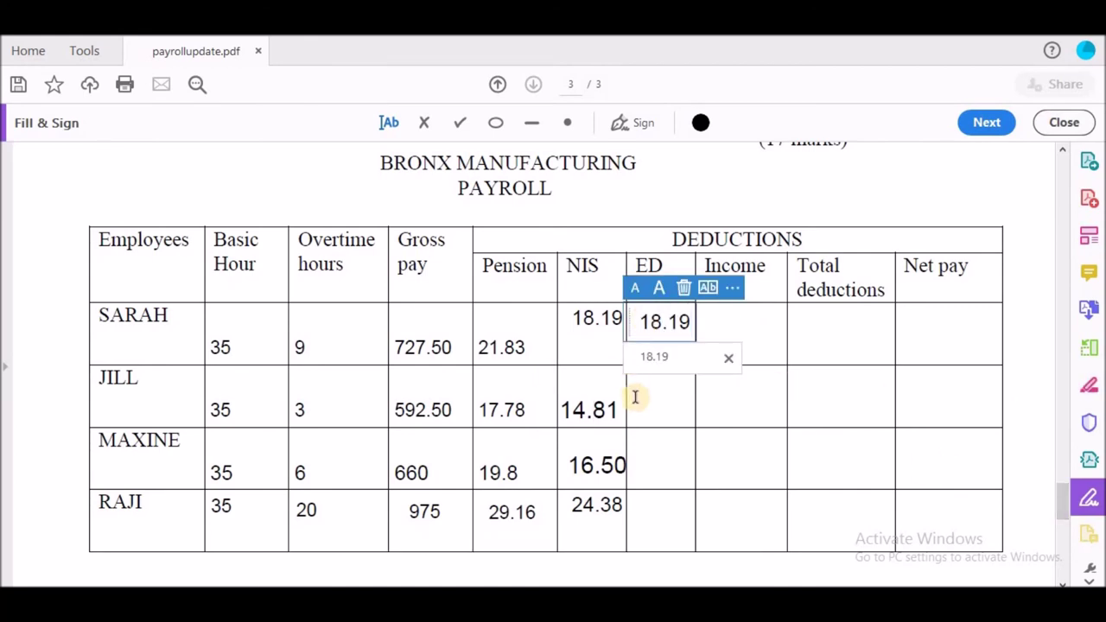
left_click(636, 395)
left_click(627, 400)
left_click(633, 400)
type("14.81")
Enter ED tax deductions of 16.50 for the third employee and 24.38 for the fourth.
left_click(661, 439)
left_click(642, 464)
type("16.50")
left_click(650, 503)
left_click(646, 509)
left_click(646, 509)
type("24")
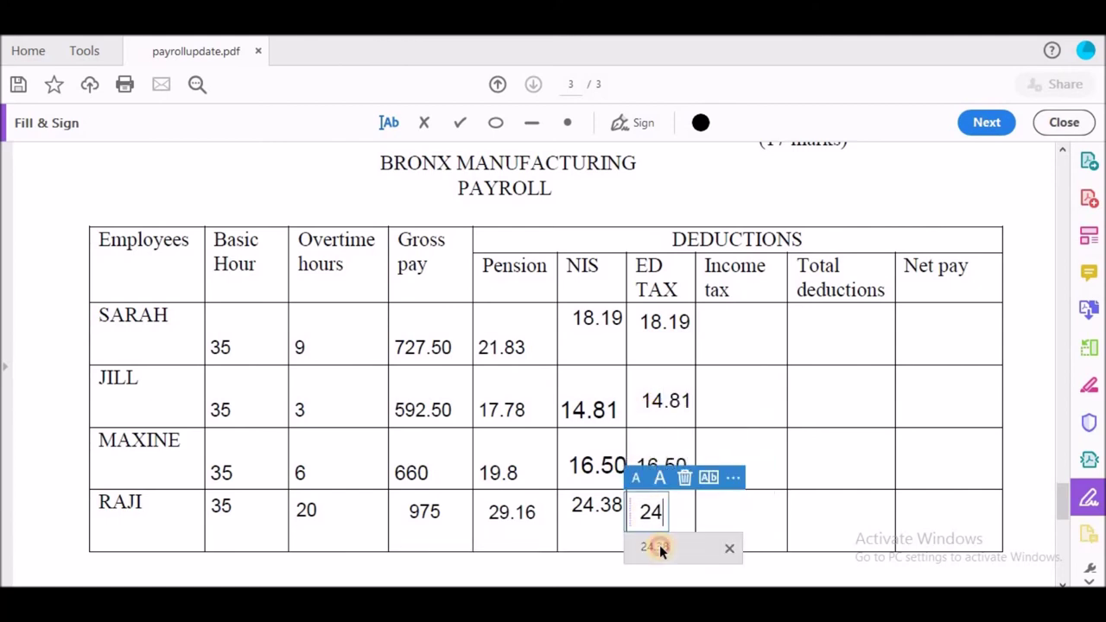
left_click(659, 544)
left_click(671, 318)
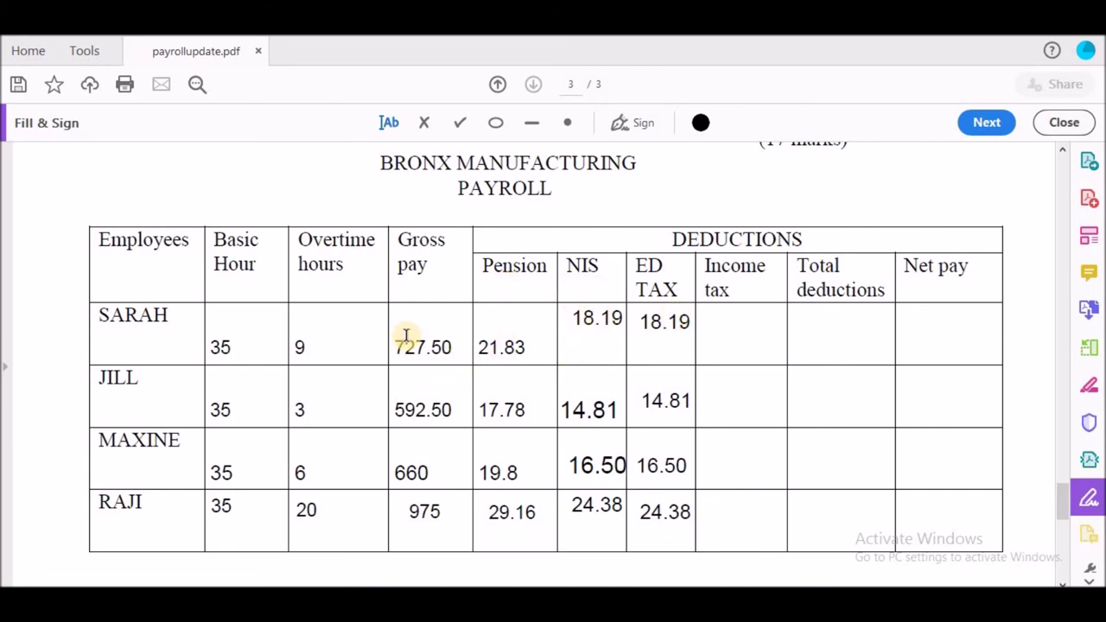
Check the instructions above the payroll table and enter income tax of 137.50 for the first employee.
scroll(1057, 500, "up", 5)
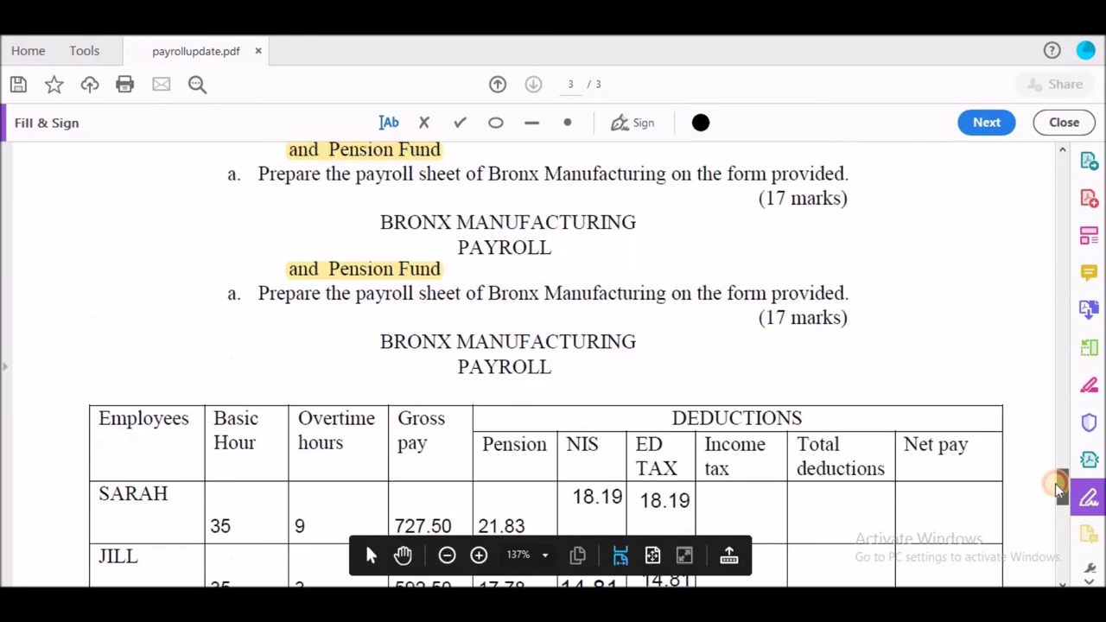
left_click_drag(1058, 494, 1057, 506)
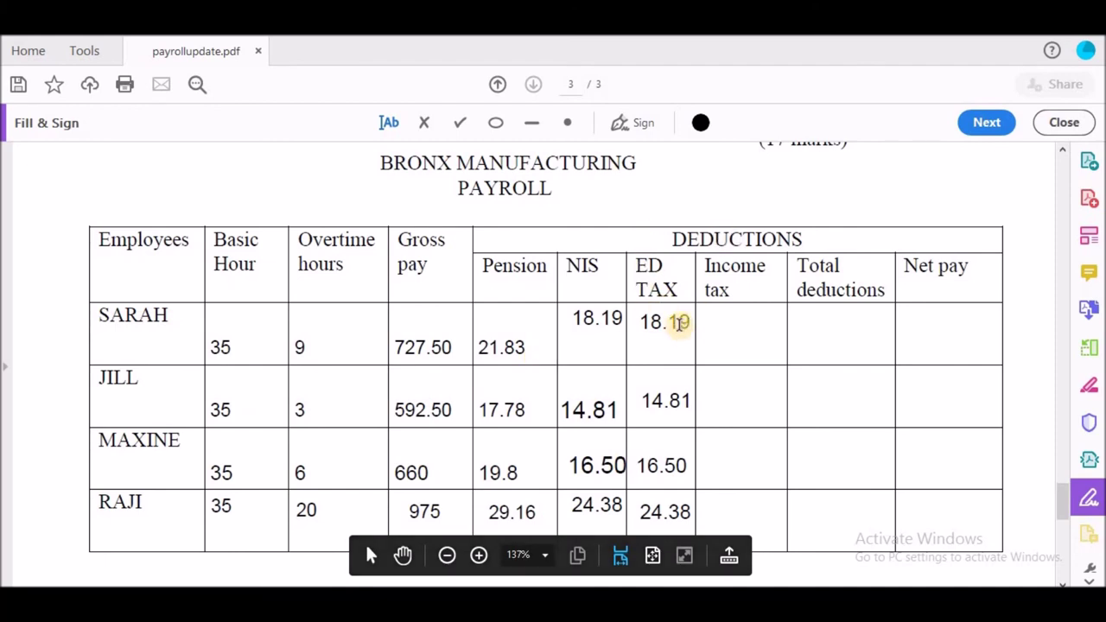
left_click(724, 339)
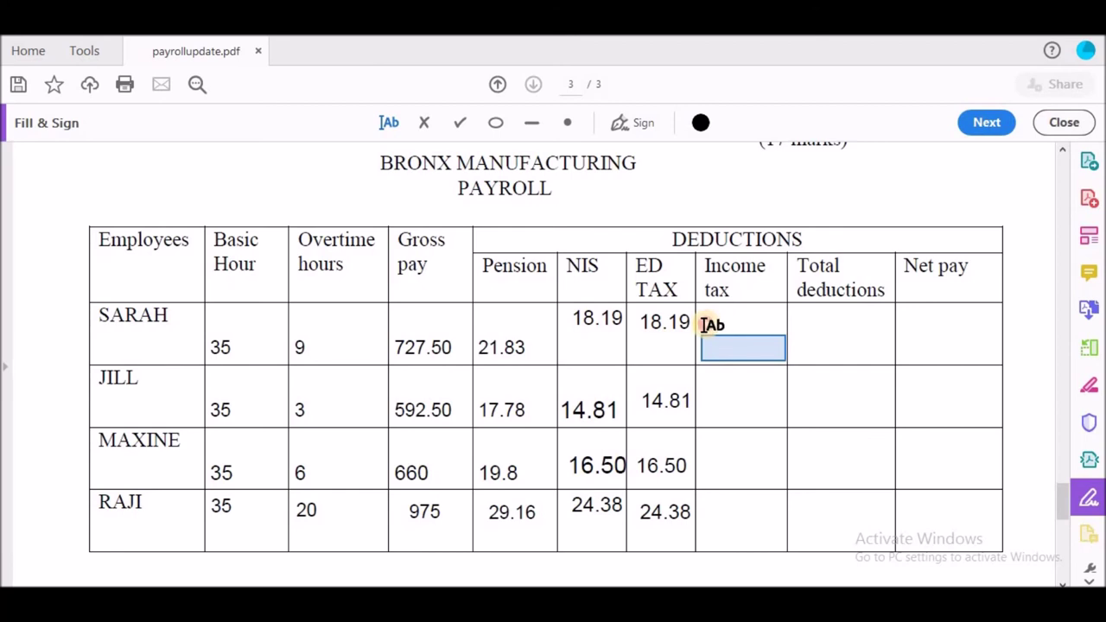
left_click(705, 323)
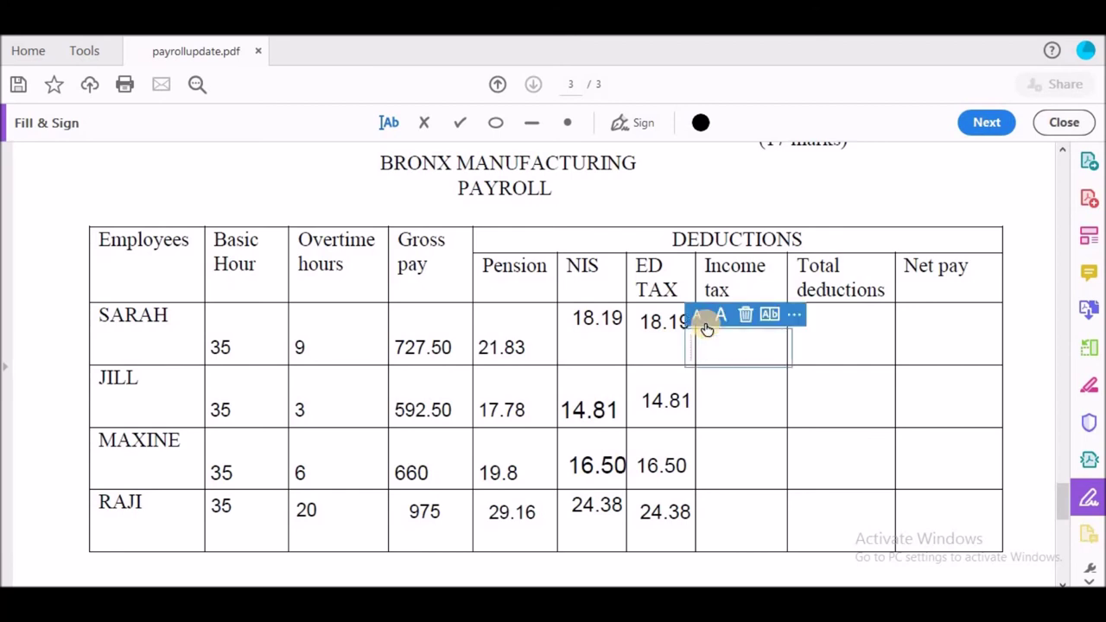
type("137.50")
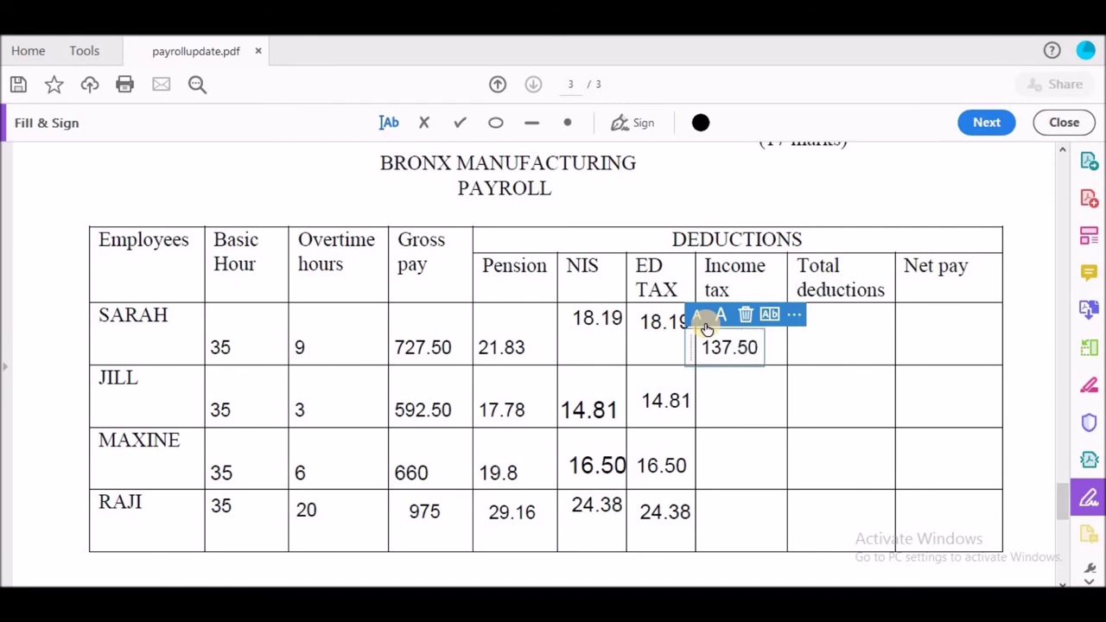
Enter income tax of 111.98 for the second employee in the deductions section.
left_click(713, 407)
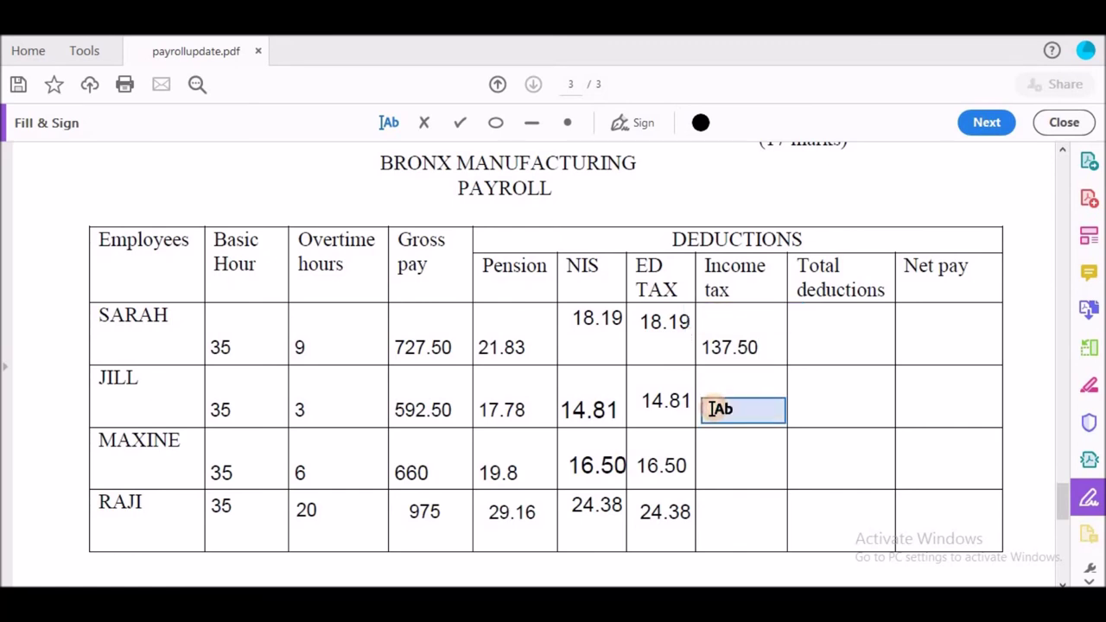
left_click(713, 406)
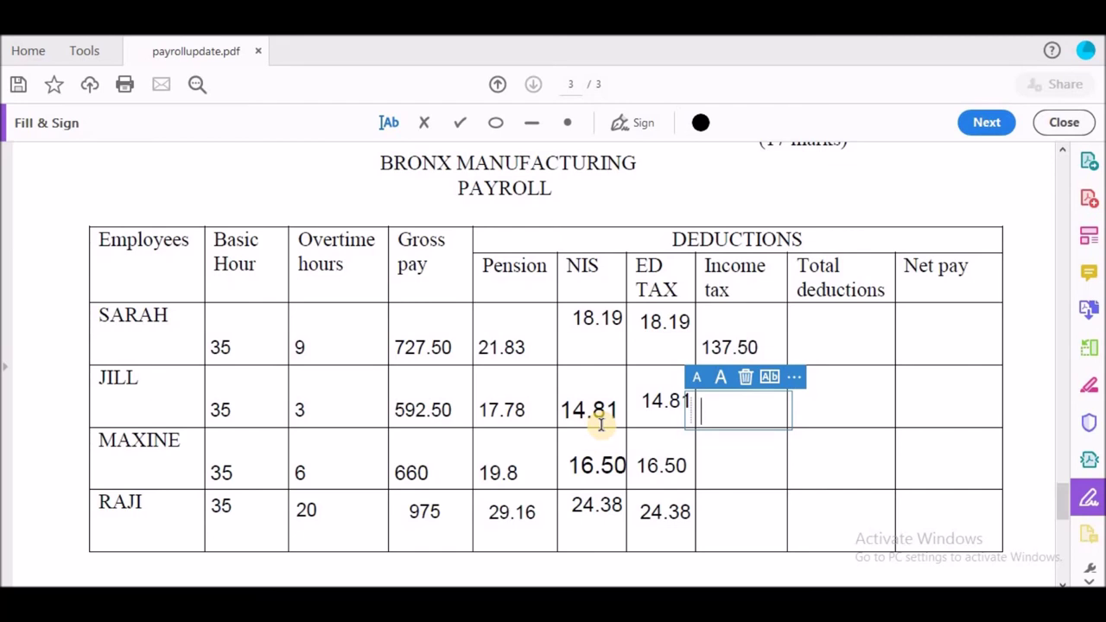
type("1")
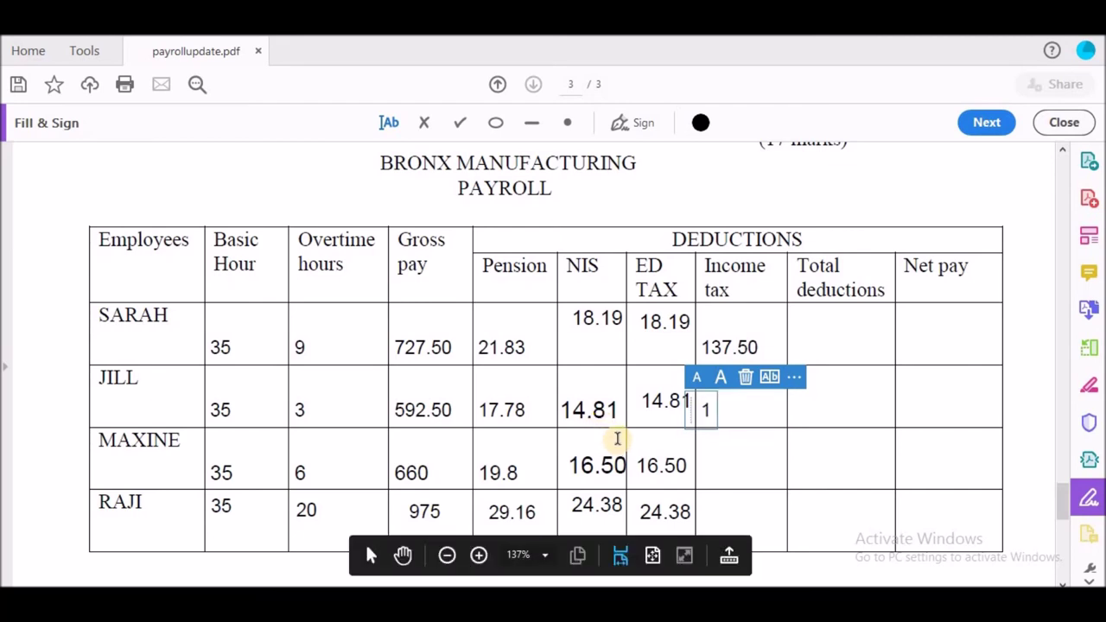
type("11.98")
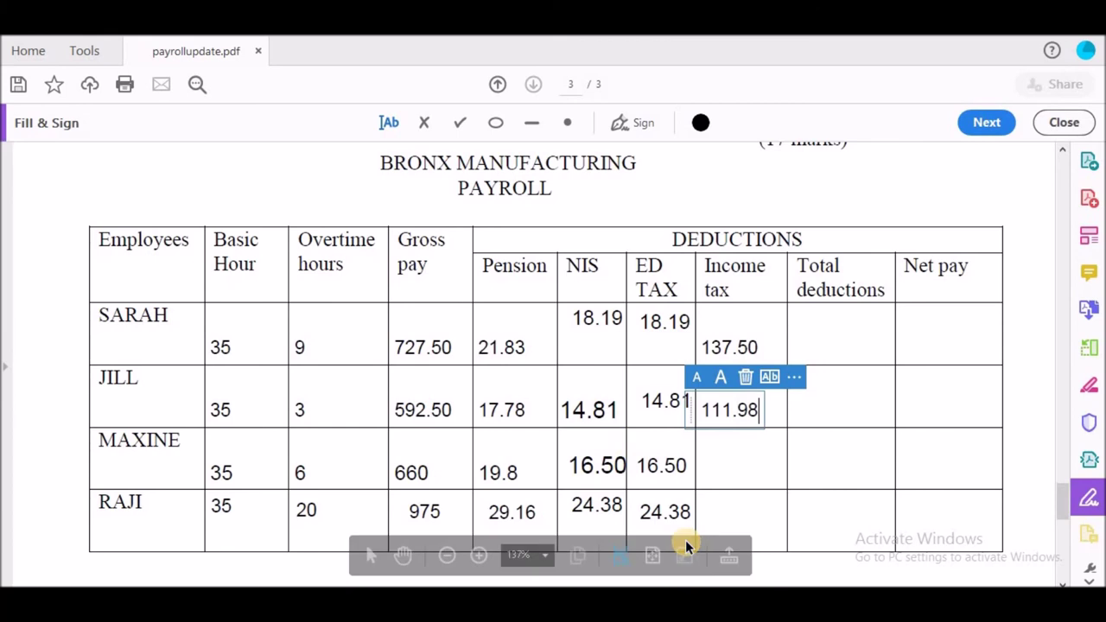
Enter income tax of 124.74 for the third employee in the deductions section.
left_click(716, 468)
left_click(712, 469)
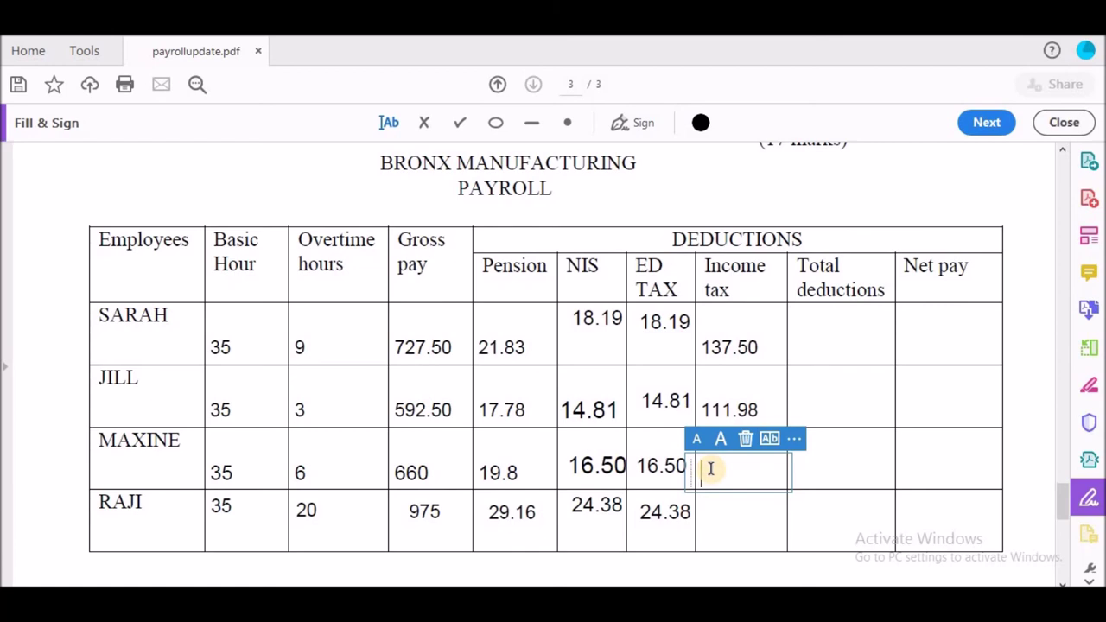
type("12")
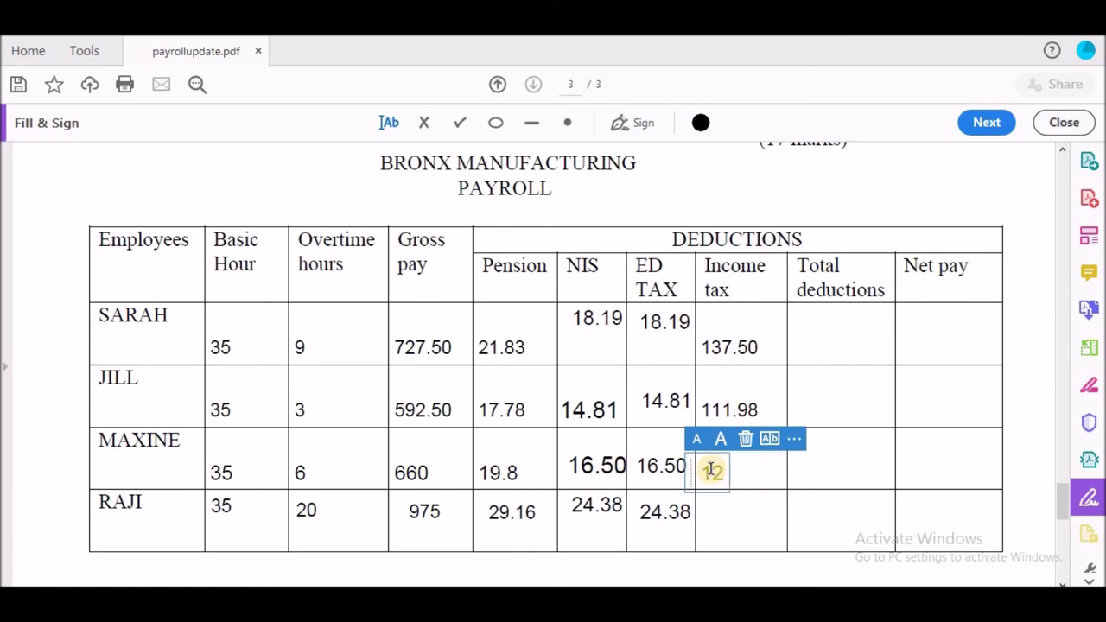
type("4.74")
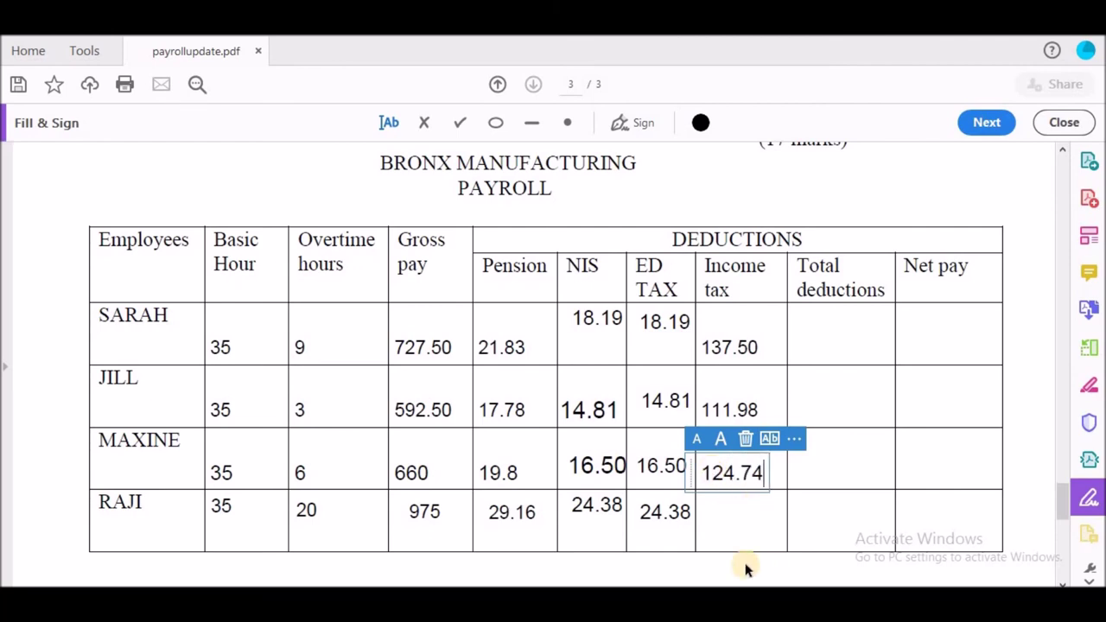
Enter income tax of 184.29 for the fourth employee and move the figure up in line with the row's other values.
left_click(709, 513)
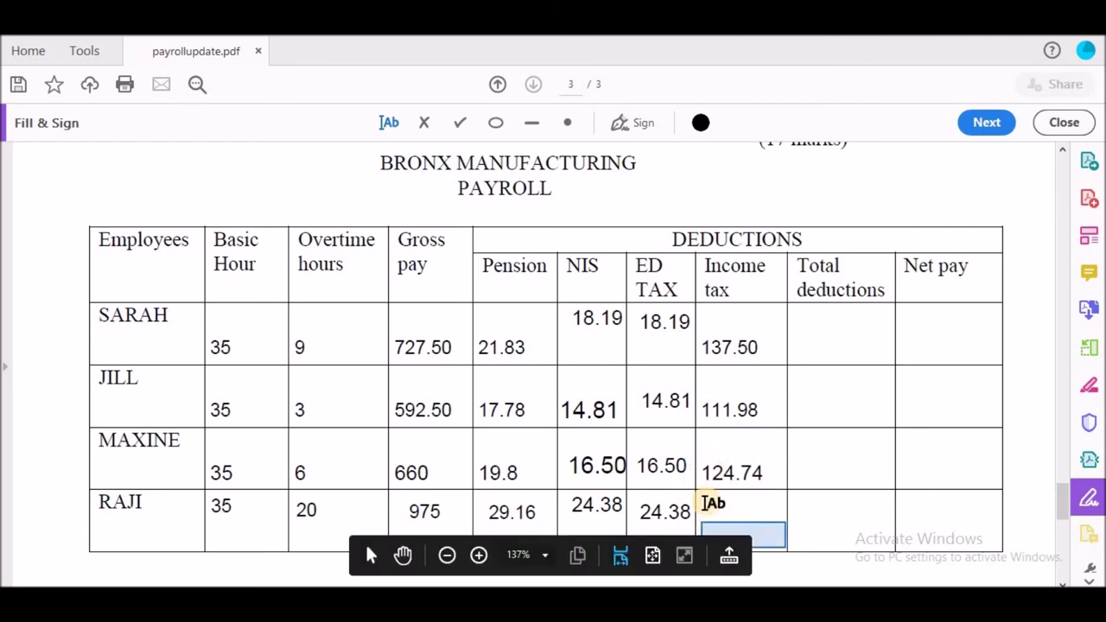
left_click(707, 514)
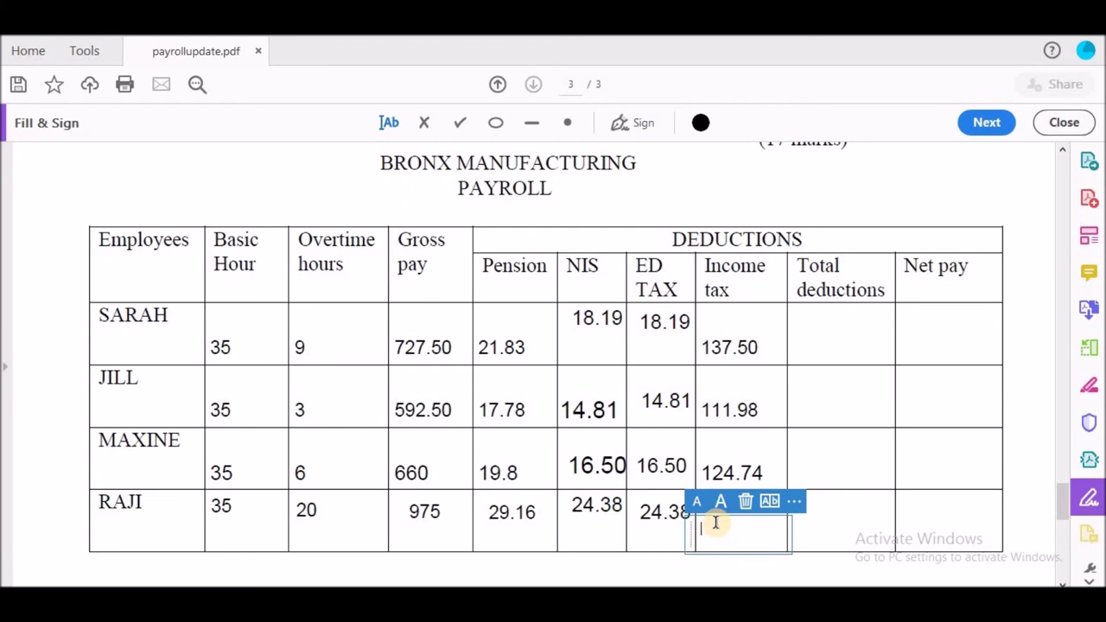
type("184")
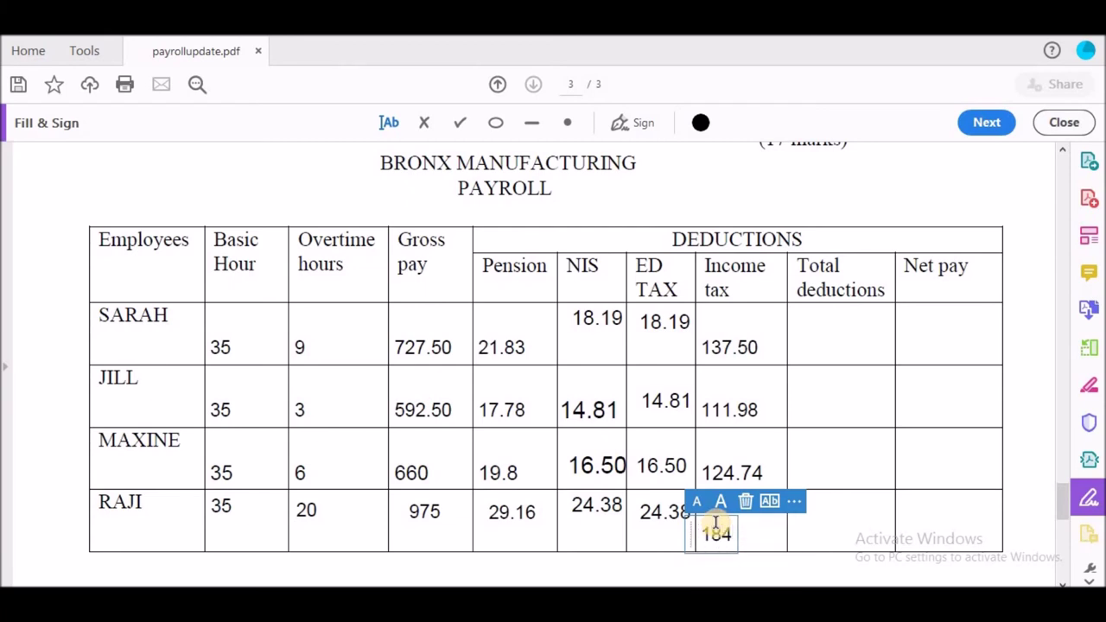
type(".29")
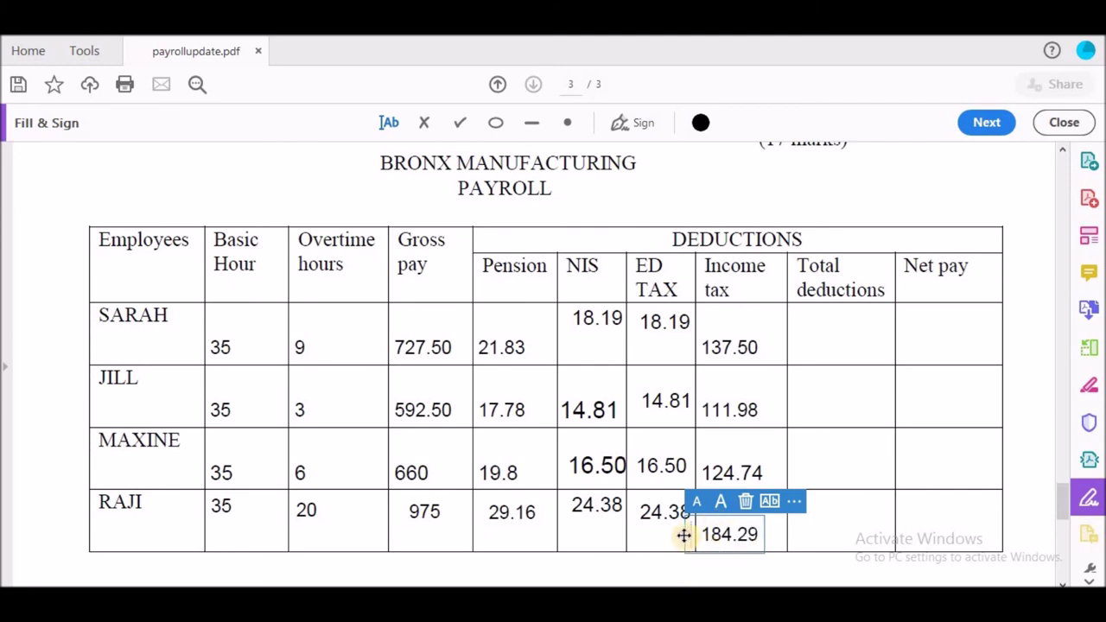
left_click_drag(683, 533, 691, 513)
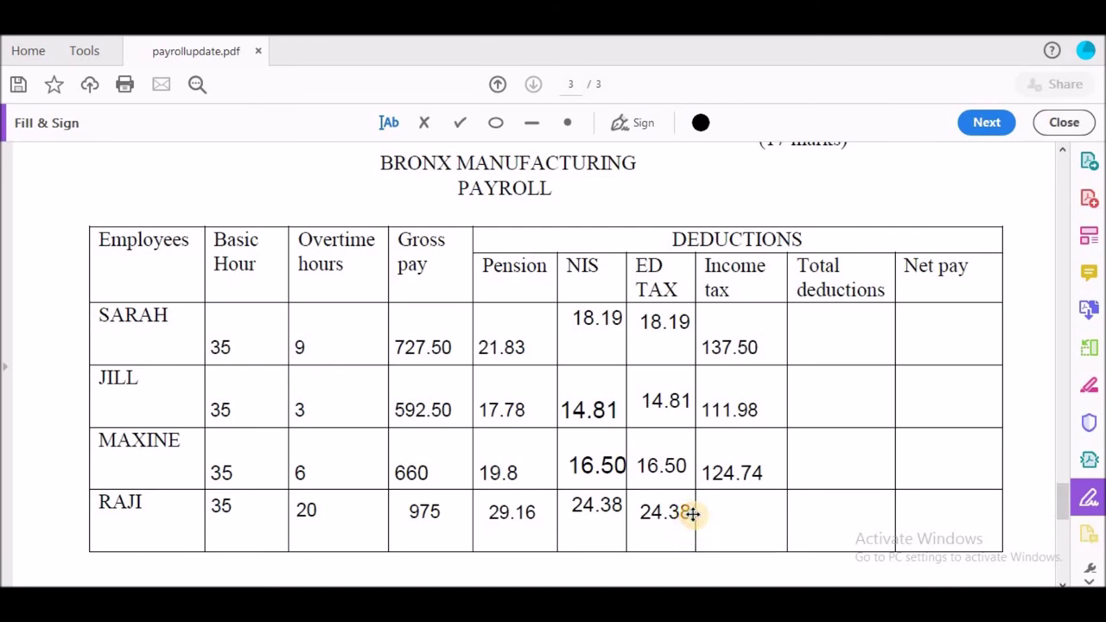
Enter total deductions of 195.71 for the first employee.
left_click(820, 333)
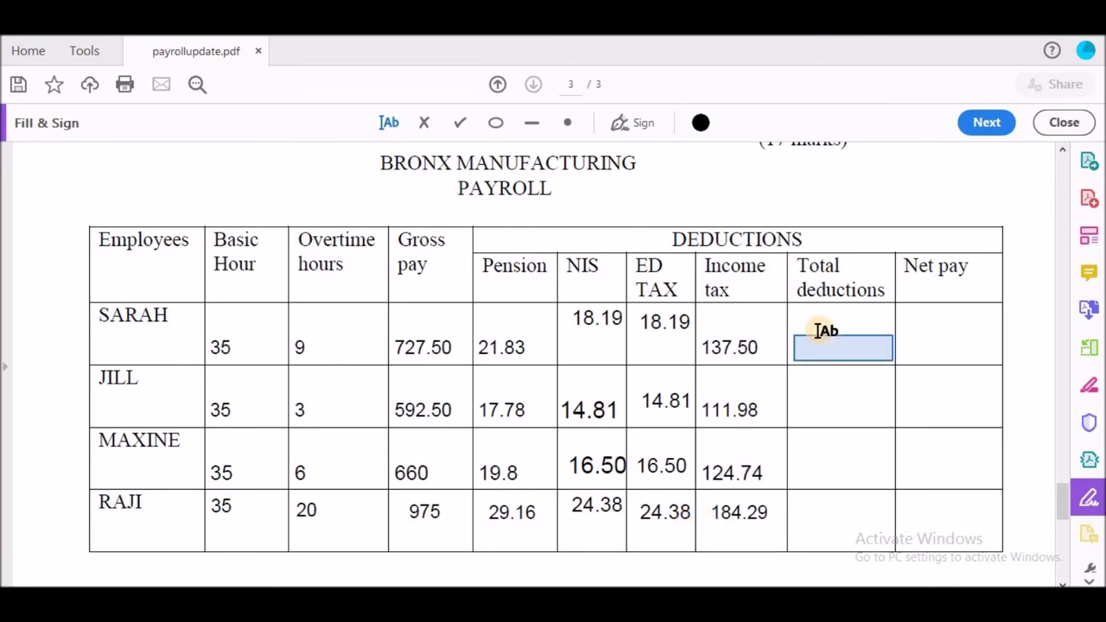
left_click(599, 360)
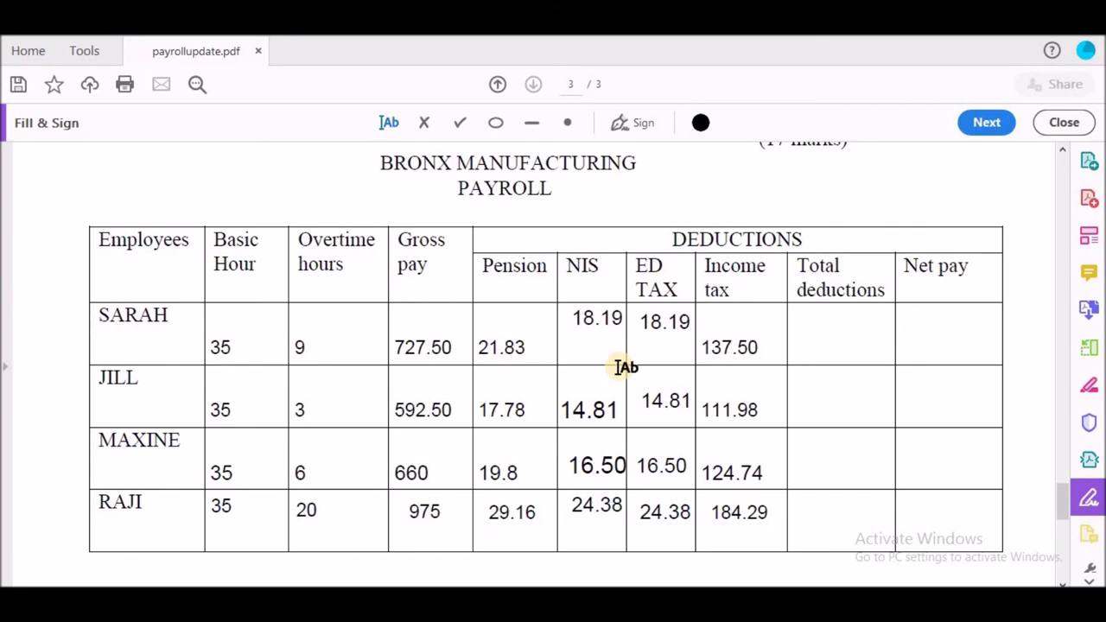
left_click(805, 345)
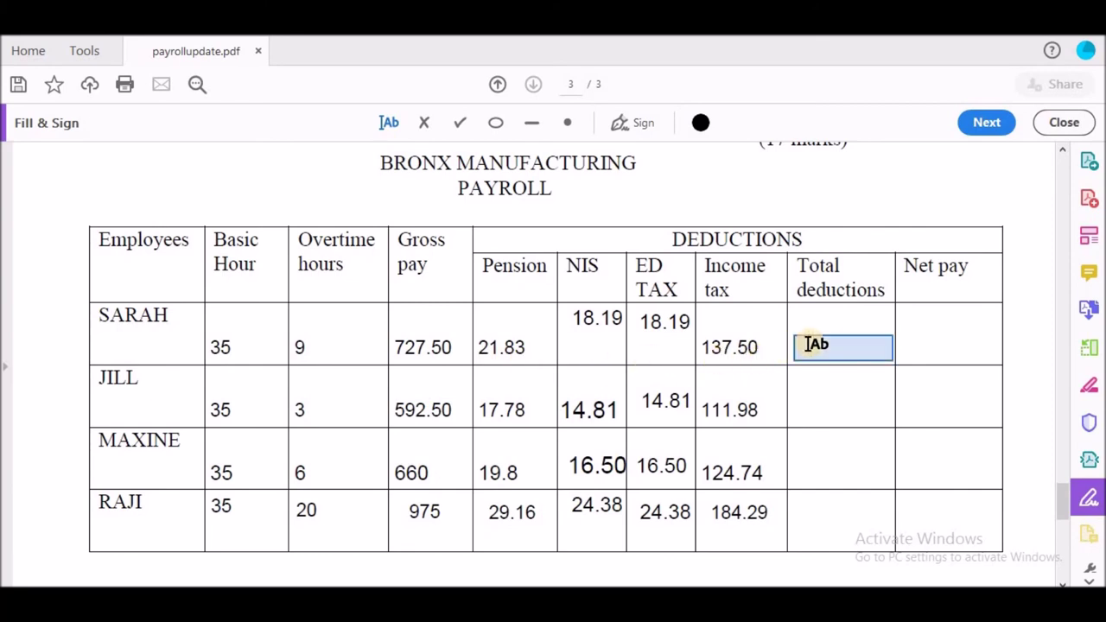
left_click(808, 344)
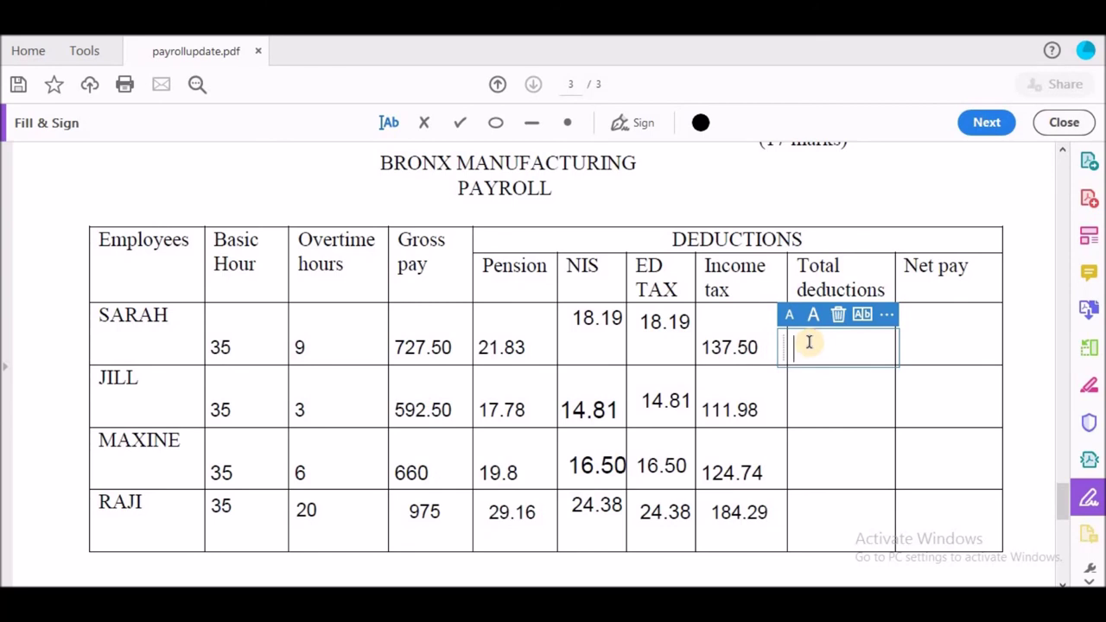
type("195")
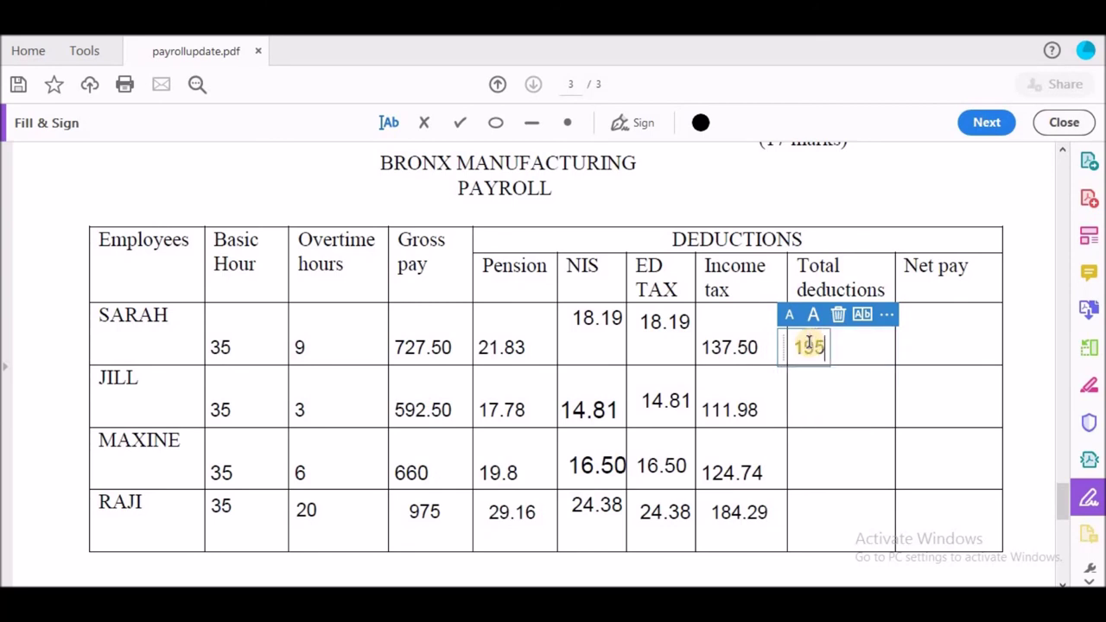
type(".71")
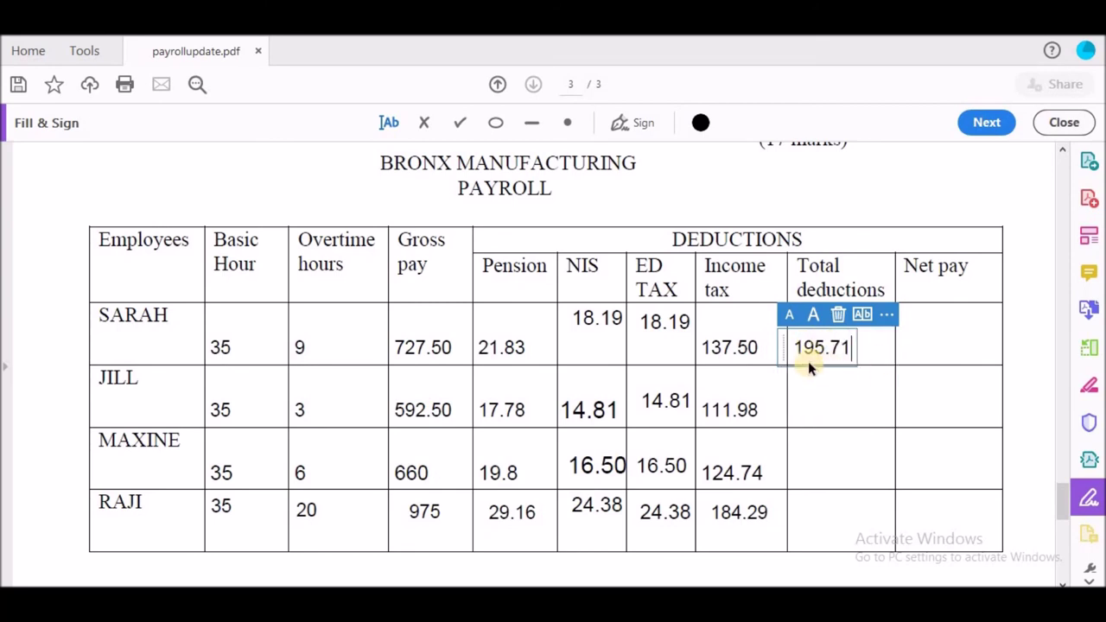
Enter total deductions of 159.38 for the second employee and 177.54 for the third.
left_click(800, 407)
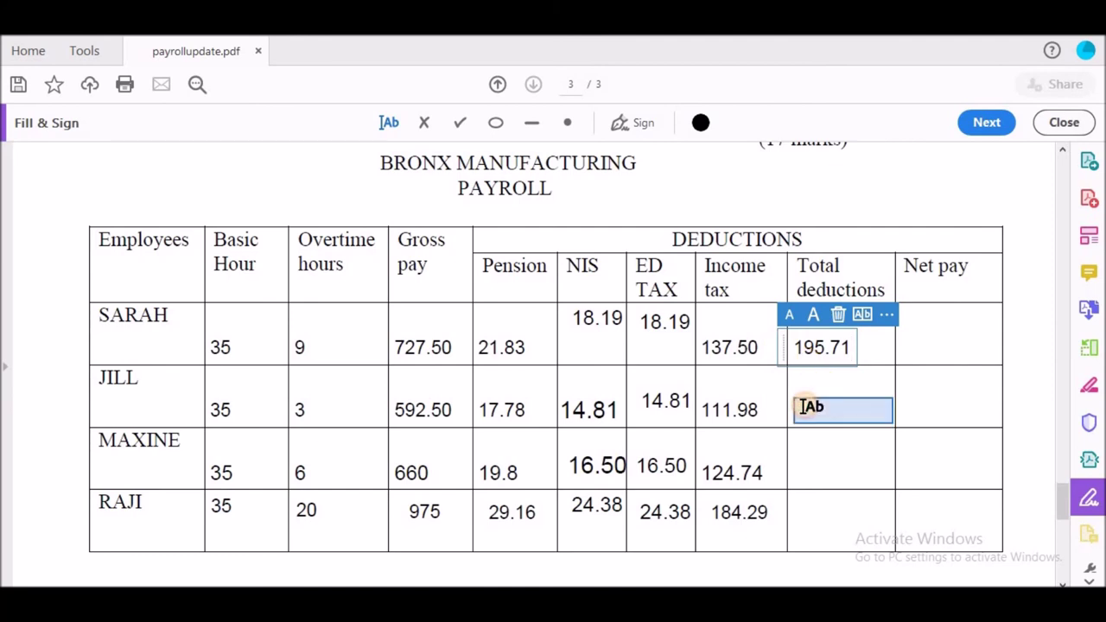
left_click(800, 407)
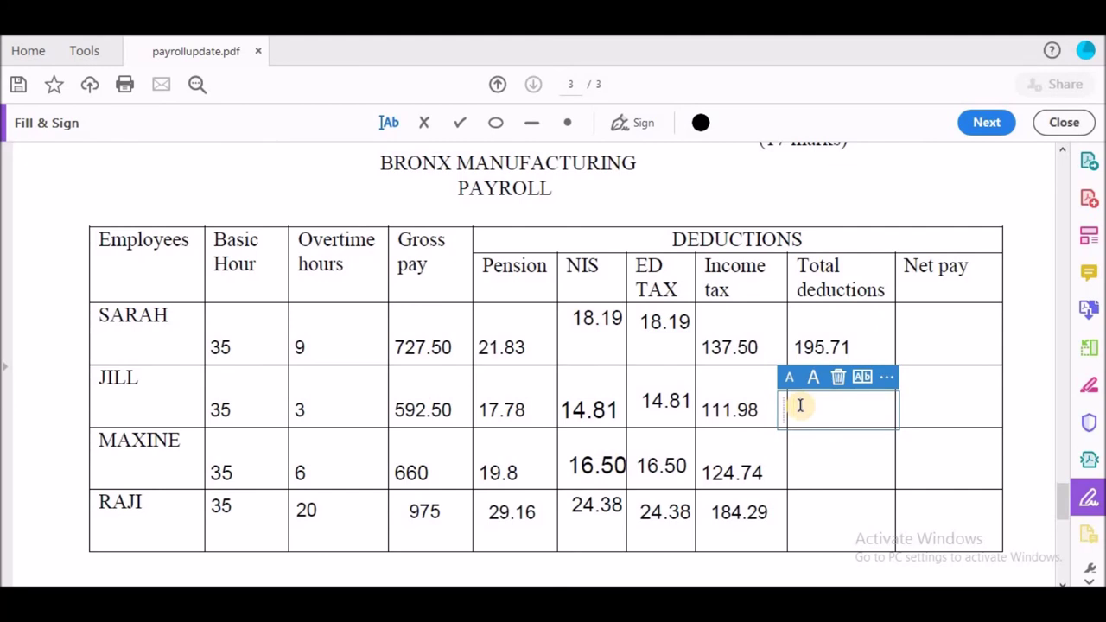
type("159.38")
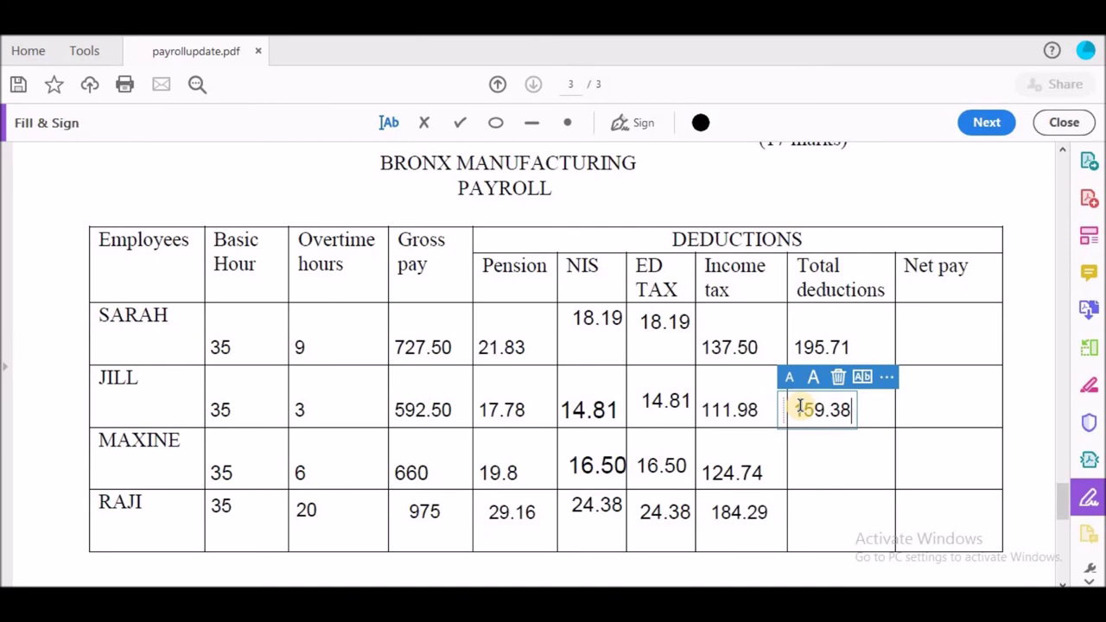
left_click(803, 471)
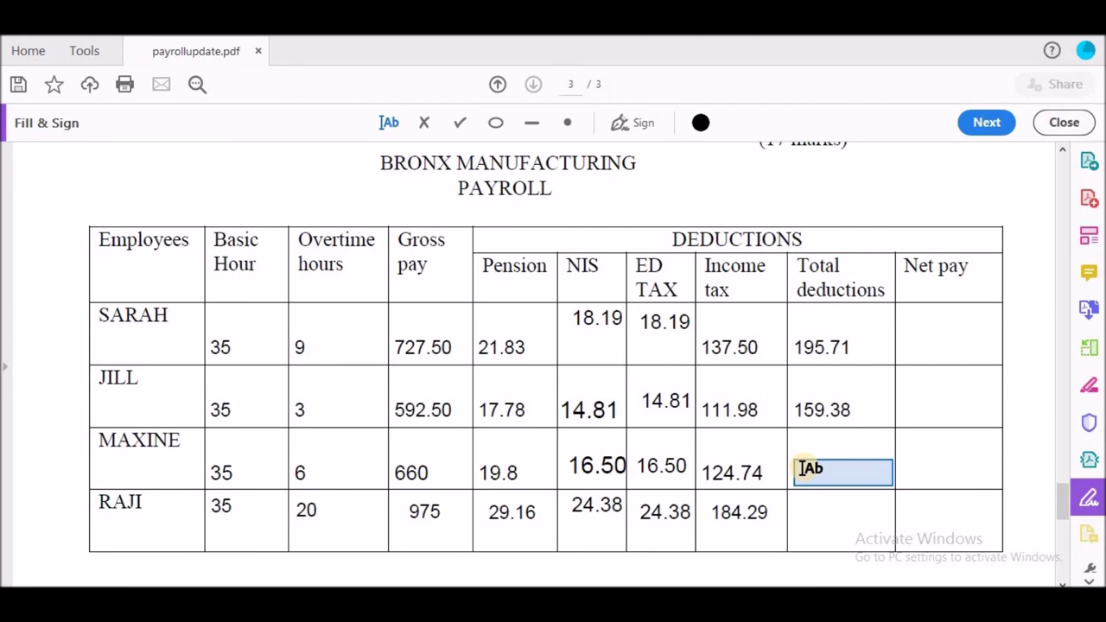
left_click(800, 468)
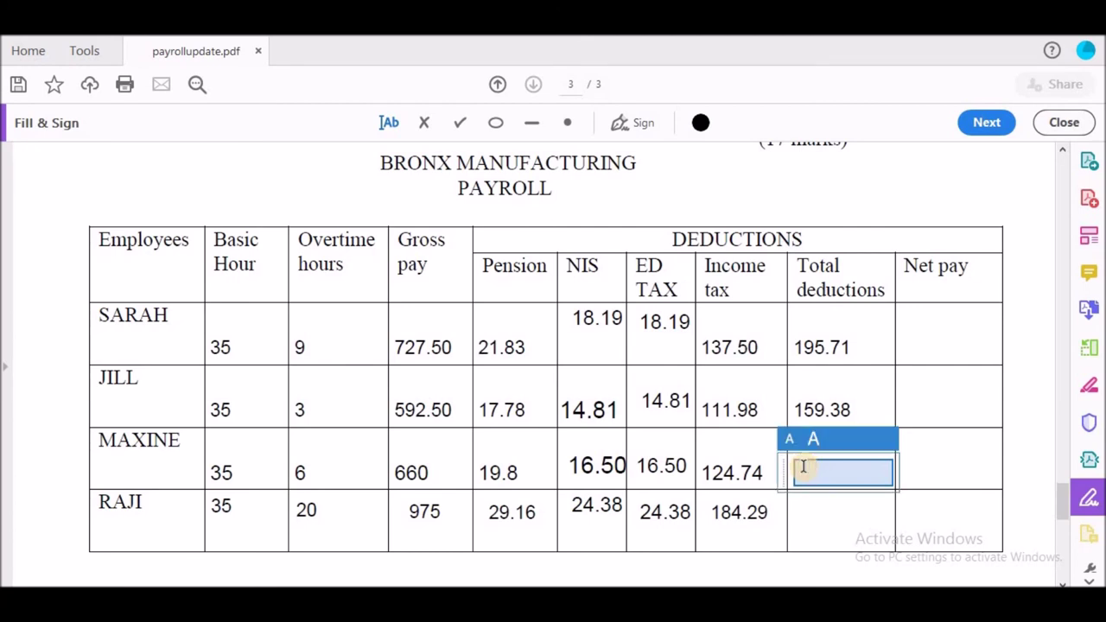
type("177.54")
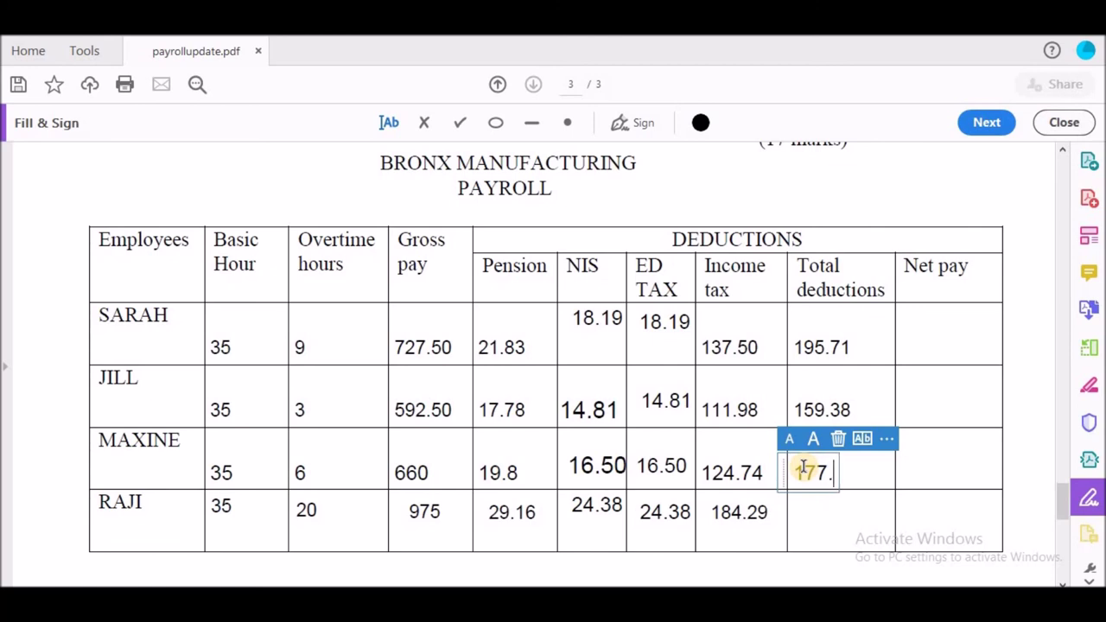
Enter total deductions of 262.21 for the fourth employee and move the figure up in line with the row's other values.
left_click(804, 520)
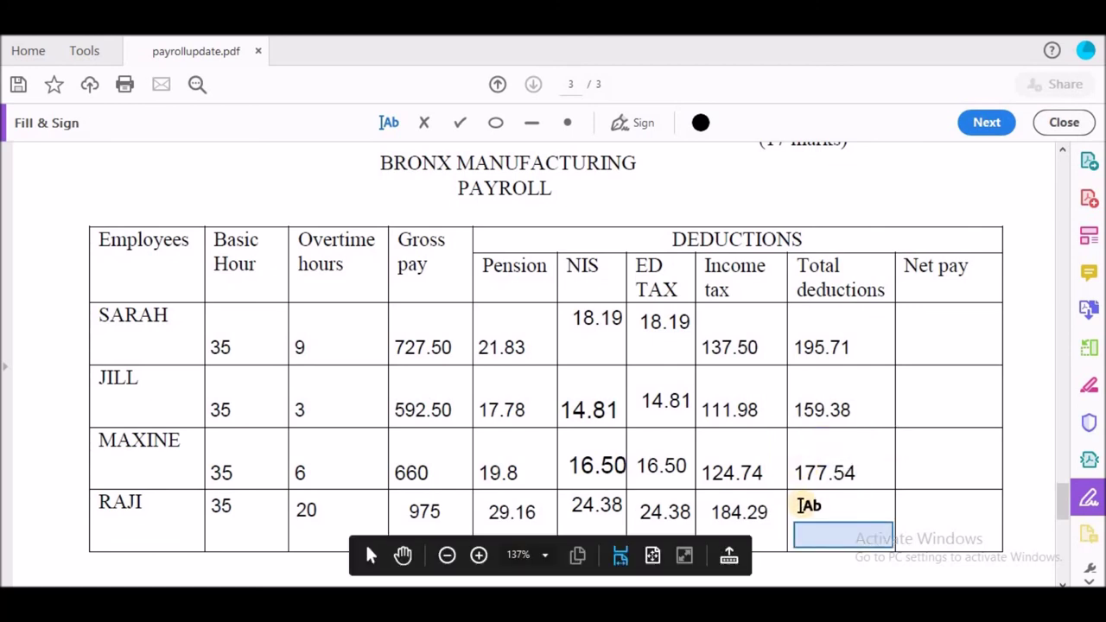
left_click(802, 509)
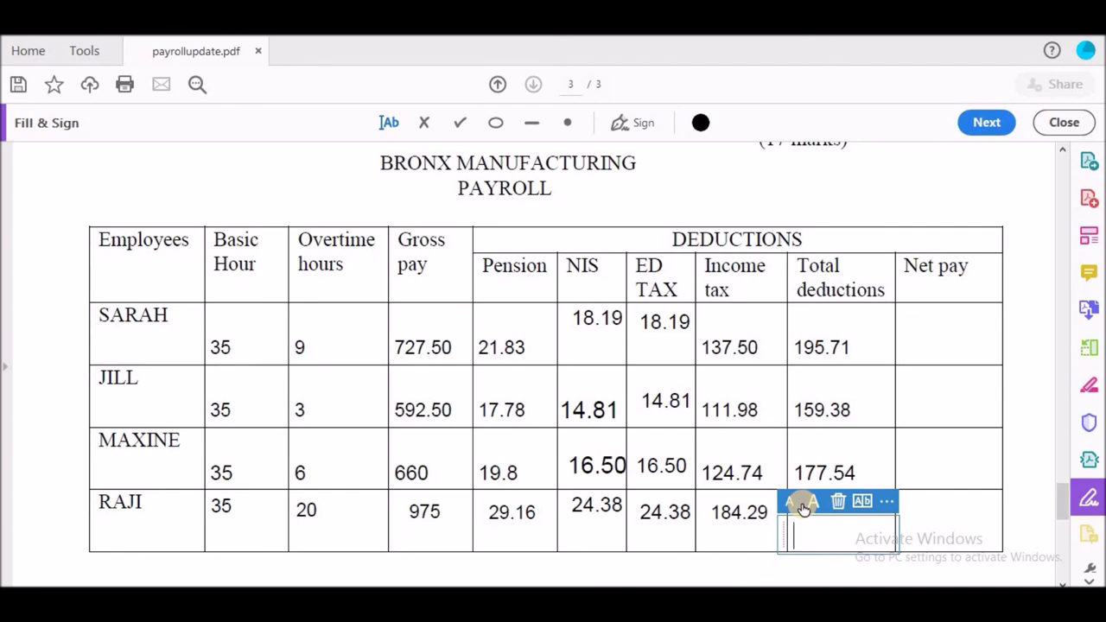
type("2")
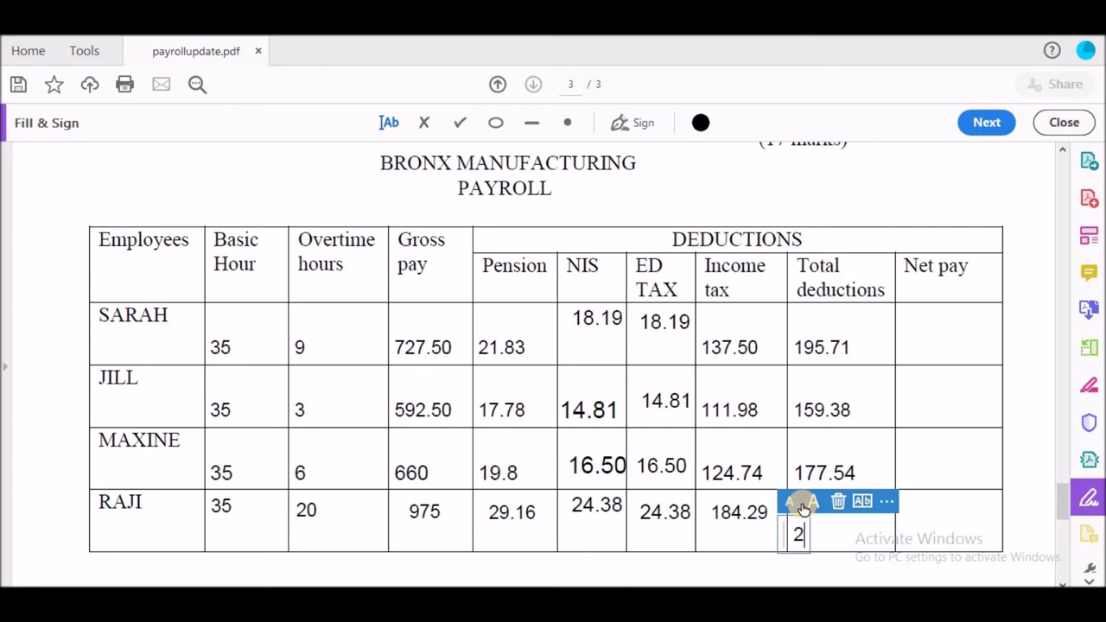
type("62.21")
left_click_drag(782, 516, 795, 493)
Enter net pay of 531.79 for the first employee and 433.12 for the second.
left_click(921, 342)
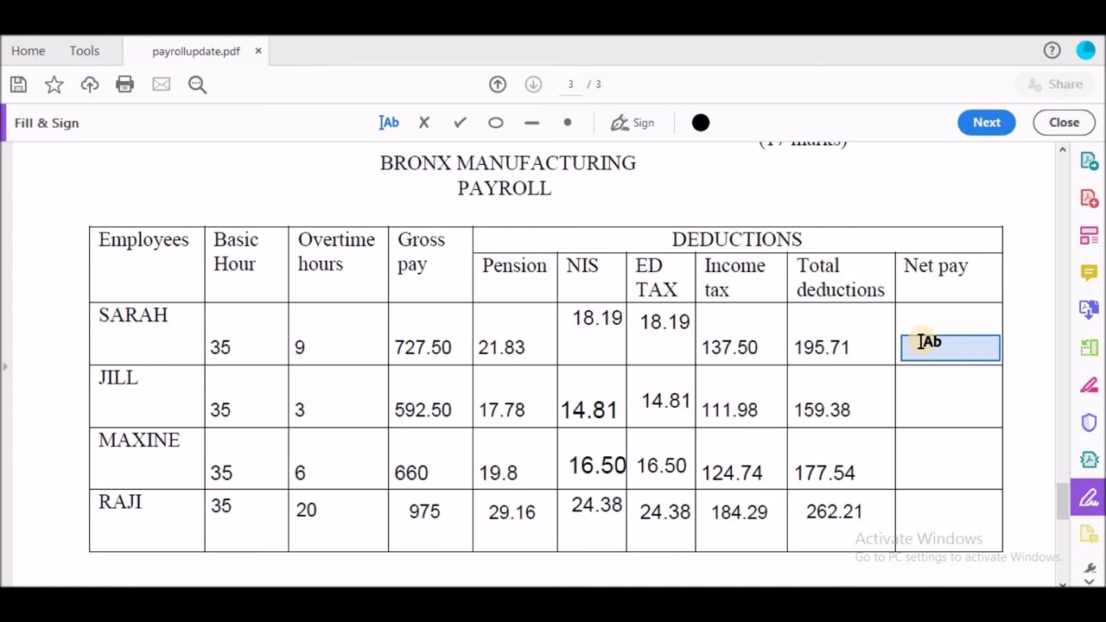
left_click(920, 341)
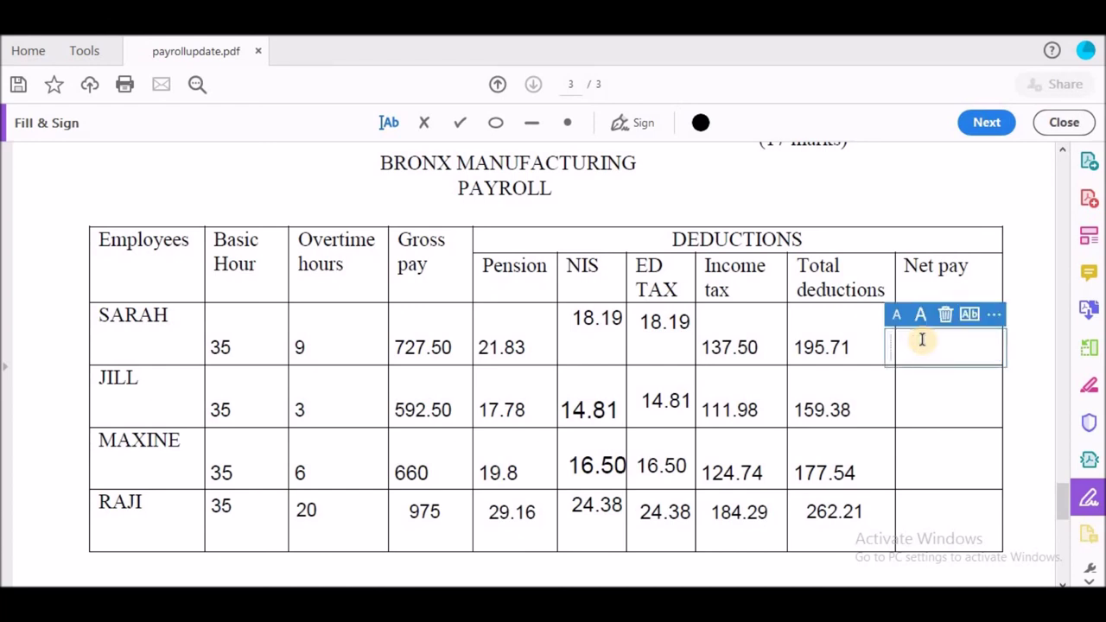
type("531.")
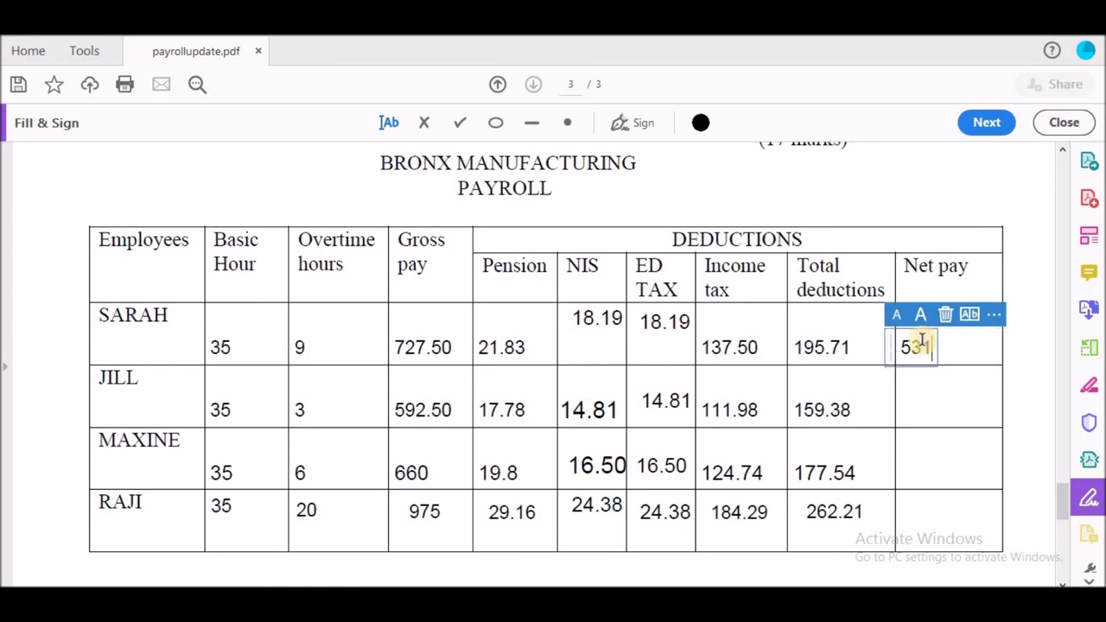
type("79")
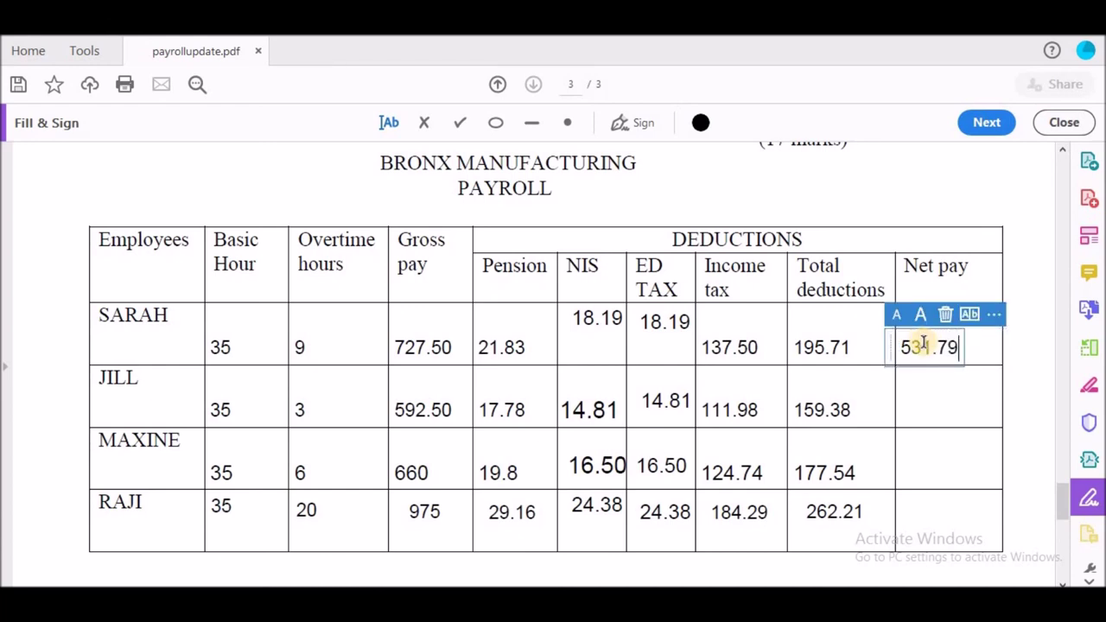
left_click(913, 399)
left_click(911, 397)
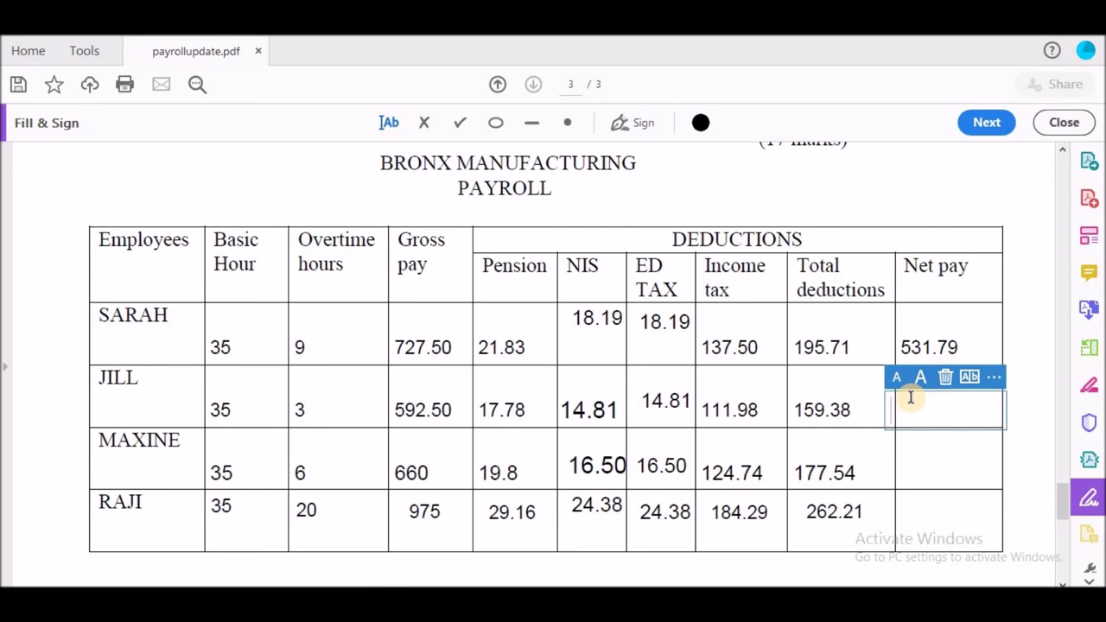
type("43")
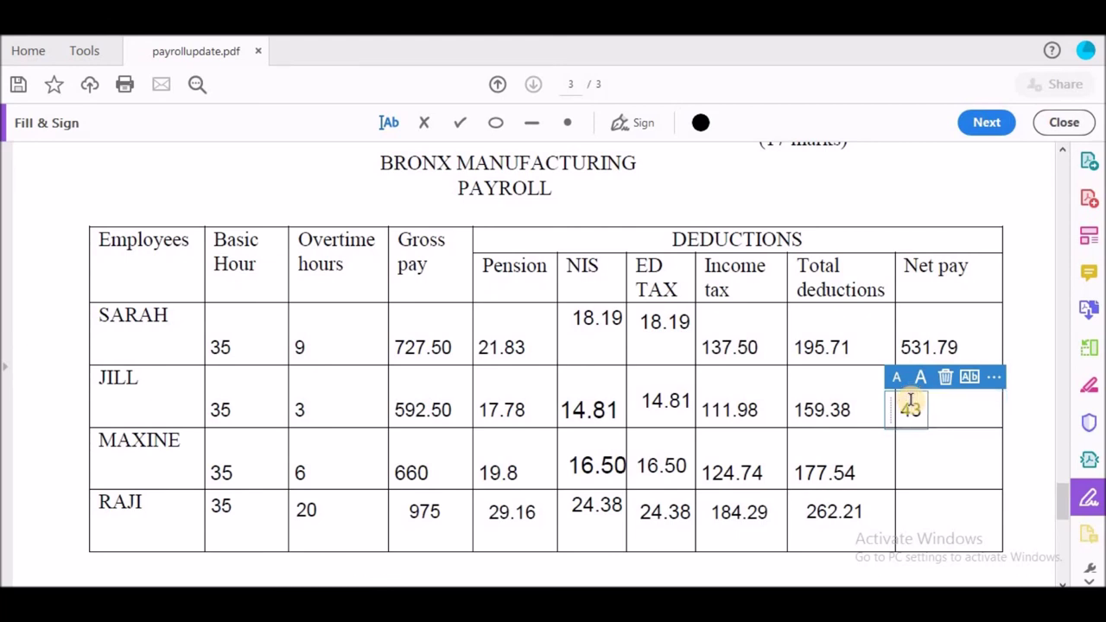
type("3.12")
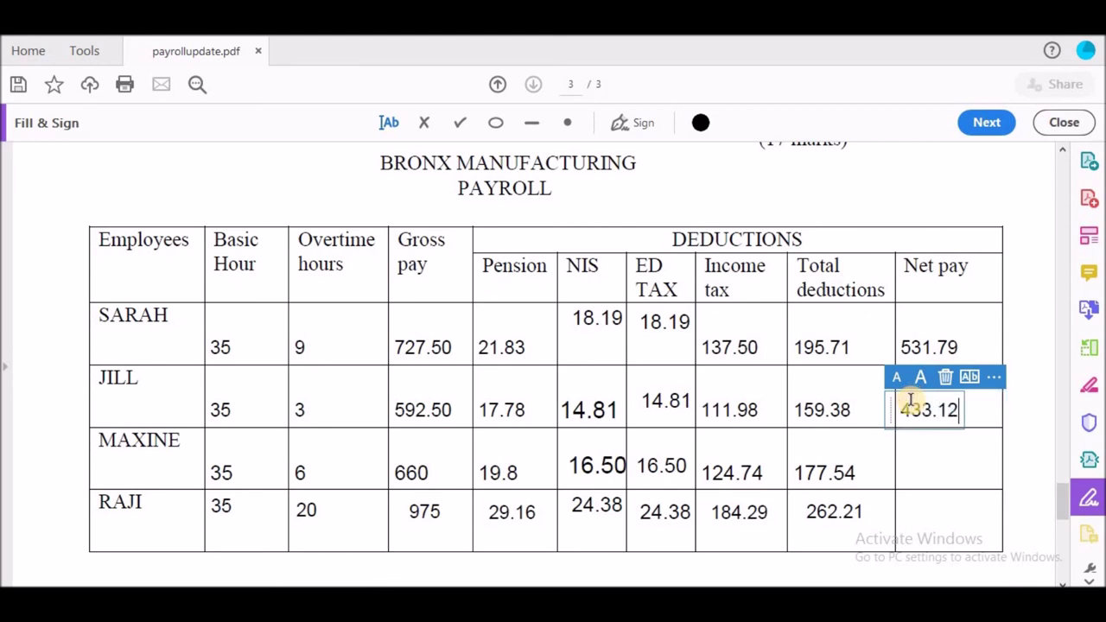
Enter net pay of 482.46 for the third employee.
left_click(907, 470)
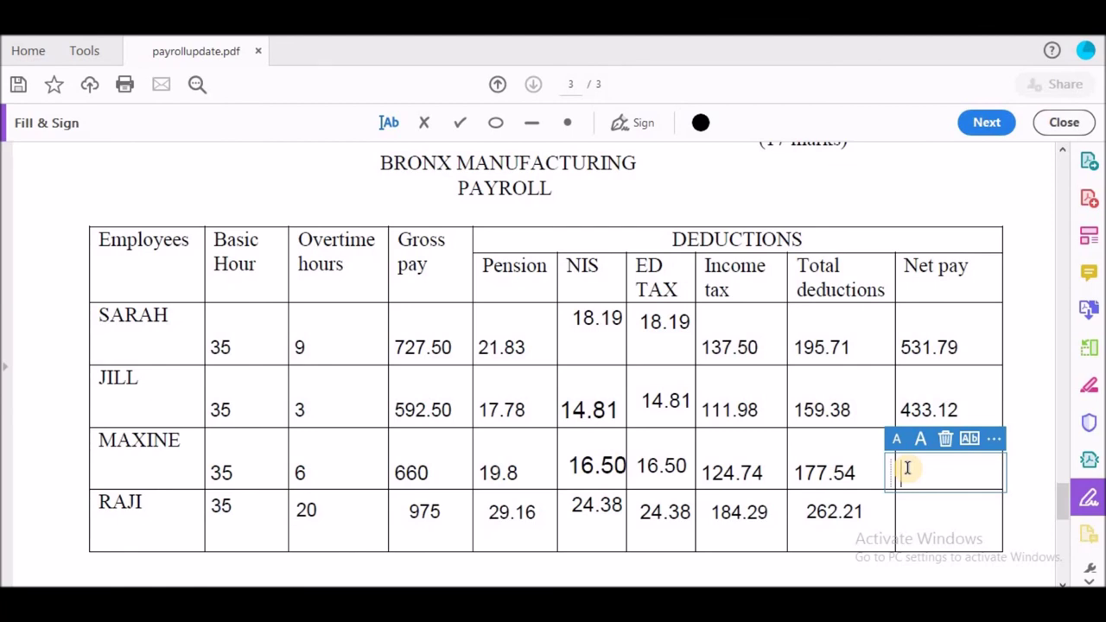
type("4823")
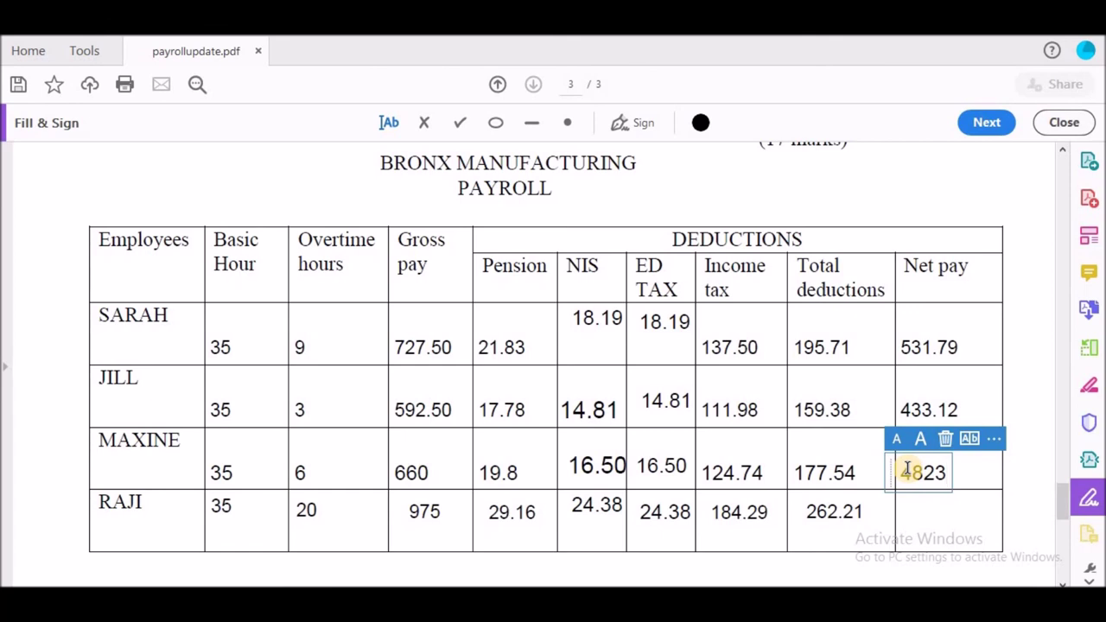
key("BackSpace")
type(".4")
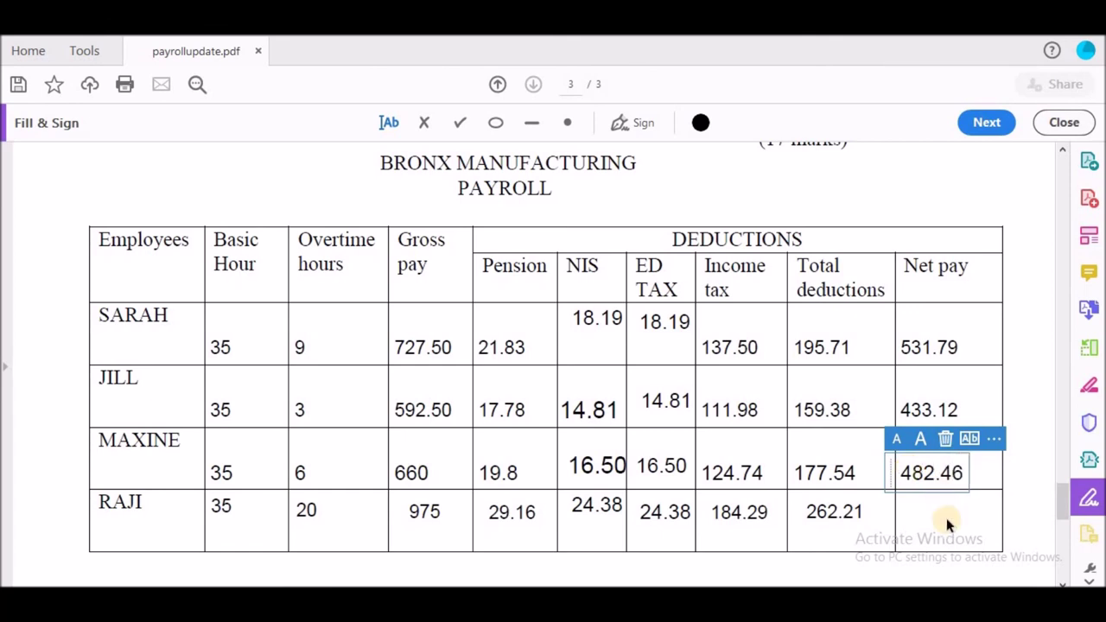
type("6")
Enter net pay of 712.79 for the fourth employee and move the figure up in line with the row's other values.
left_click(916, 518)
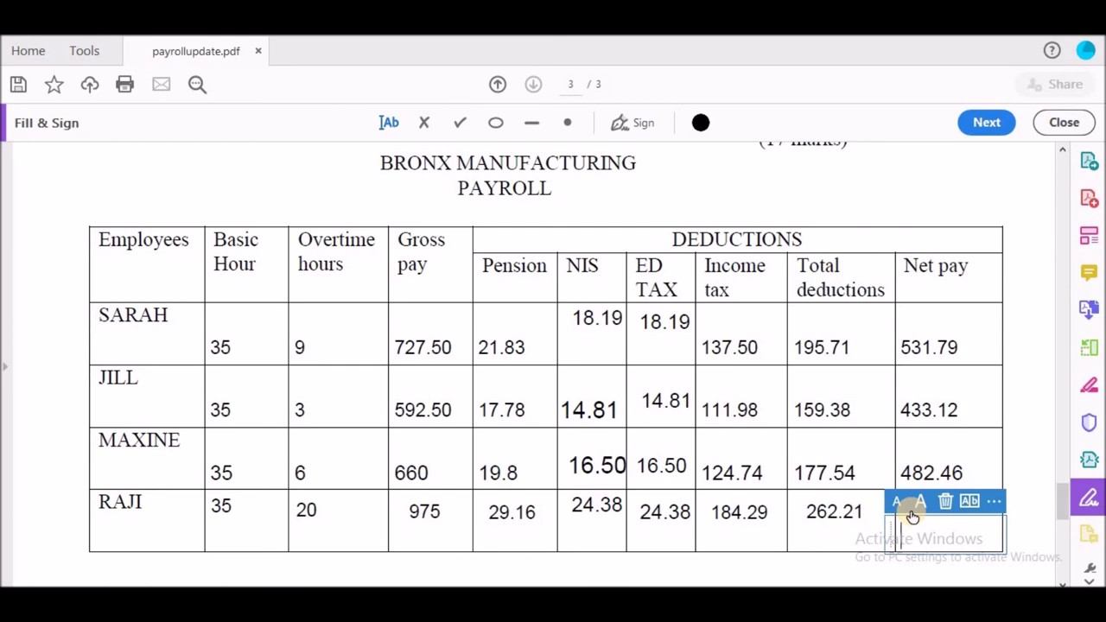
type("7")
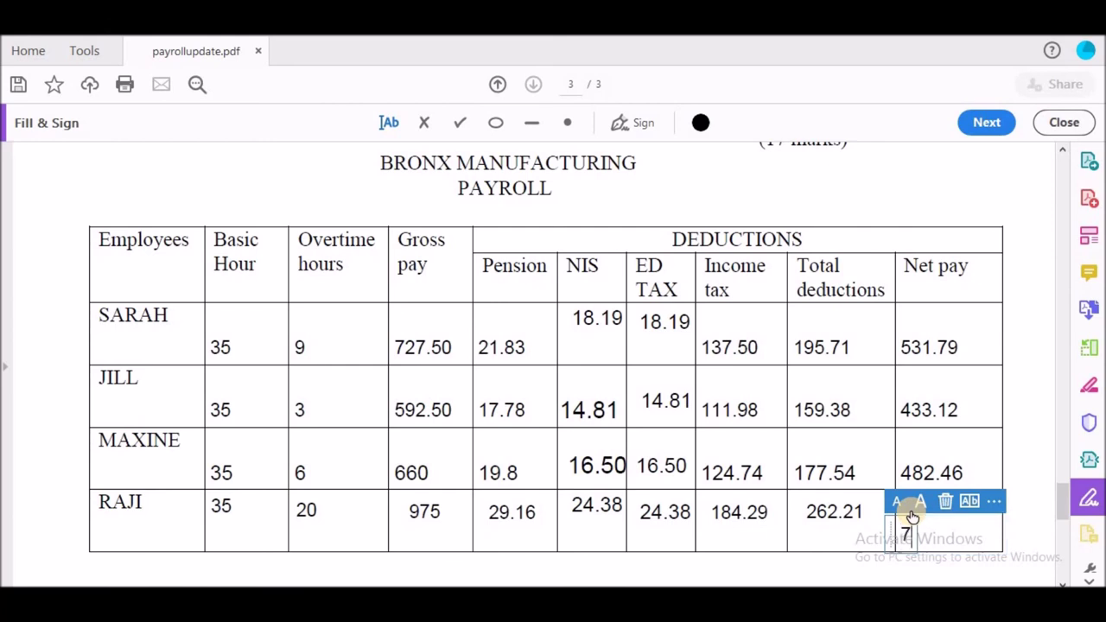
type("12.79")
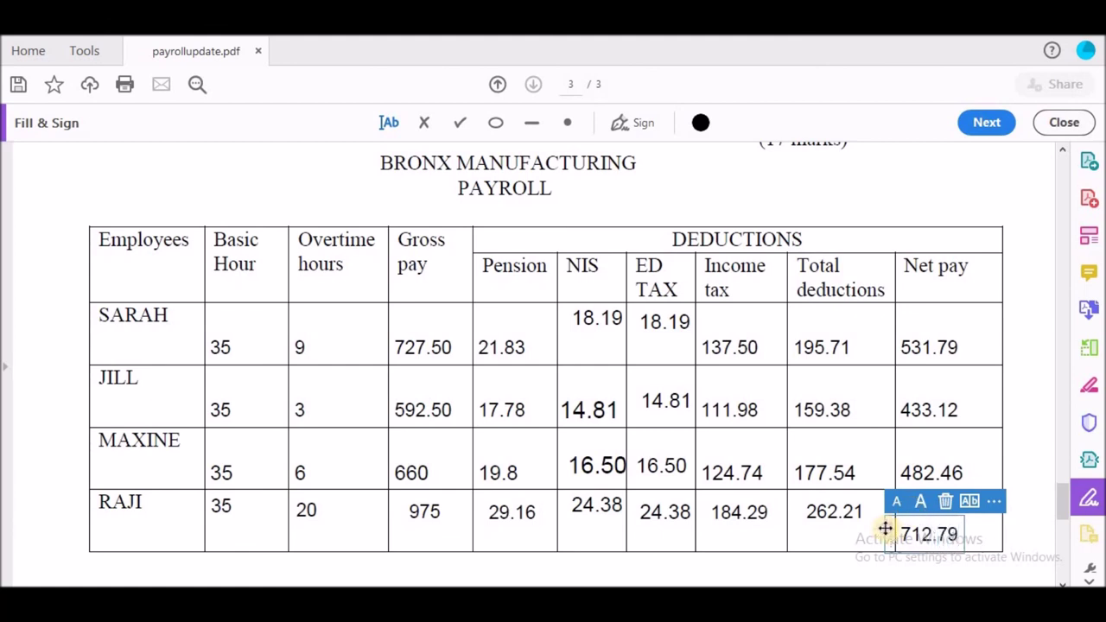
left_click(901, 511)
left_click_drag(901, 510, 903, 502)
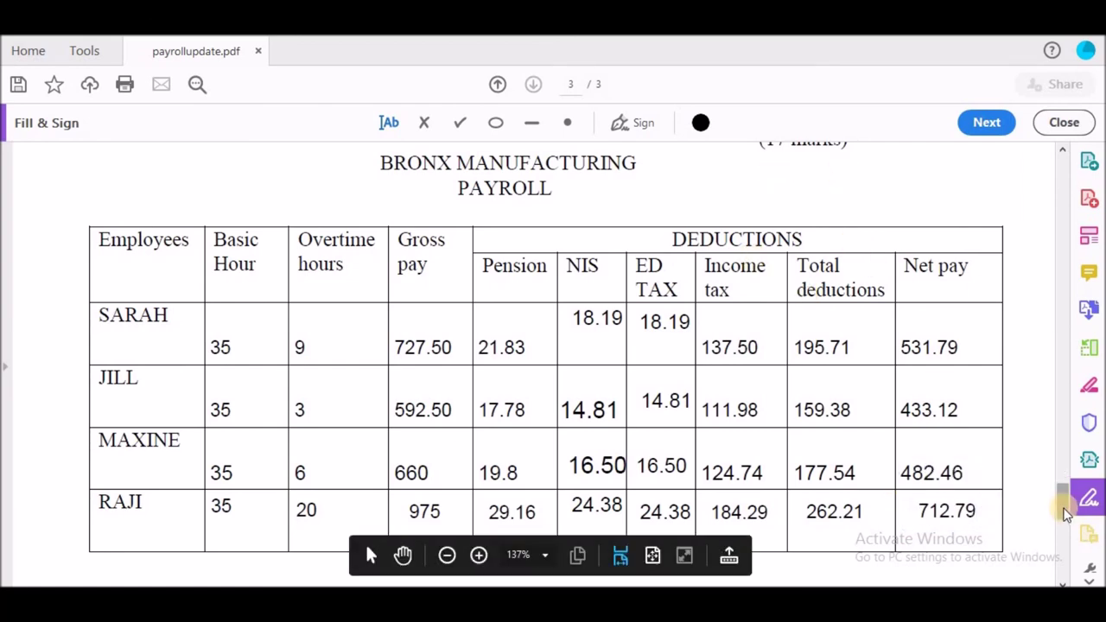
In question b, place a check mark beside Time cards and a cross beside Employee's address.
scroll(1062, 493, "up", 5)
left_click_drag(1062, 489, 1065, 538)
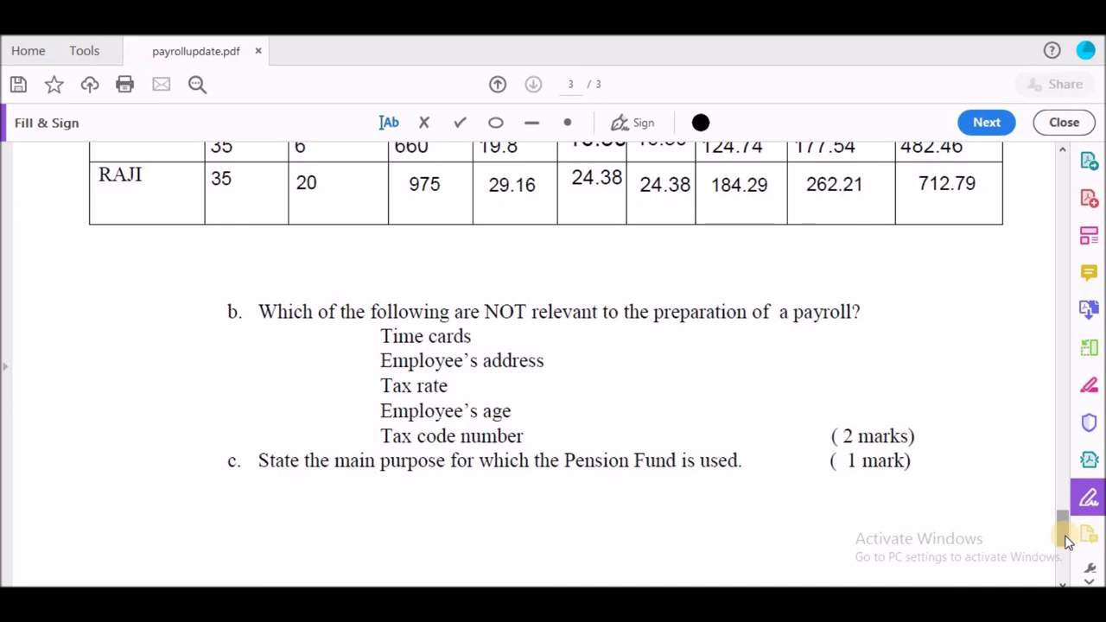
left_click(458, 125)
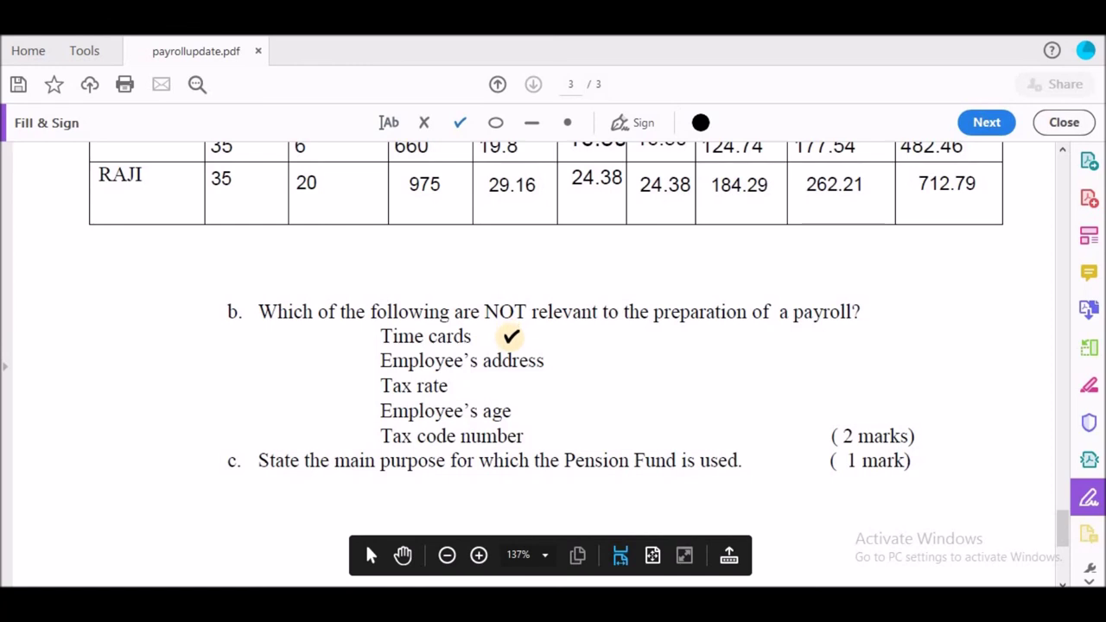
left_click(511, 336)
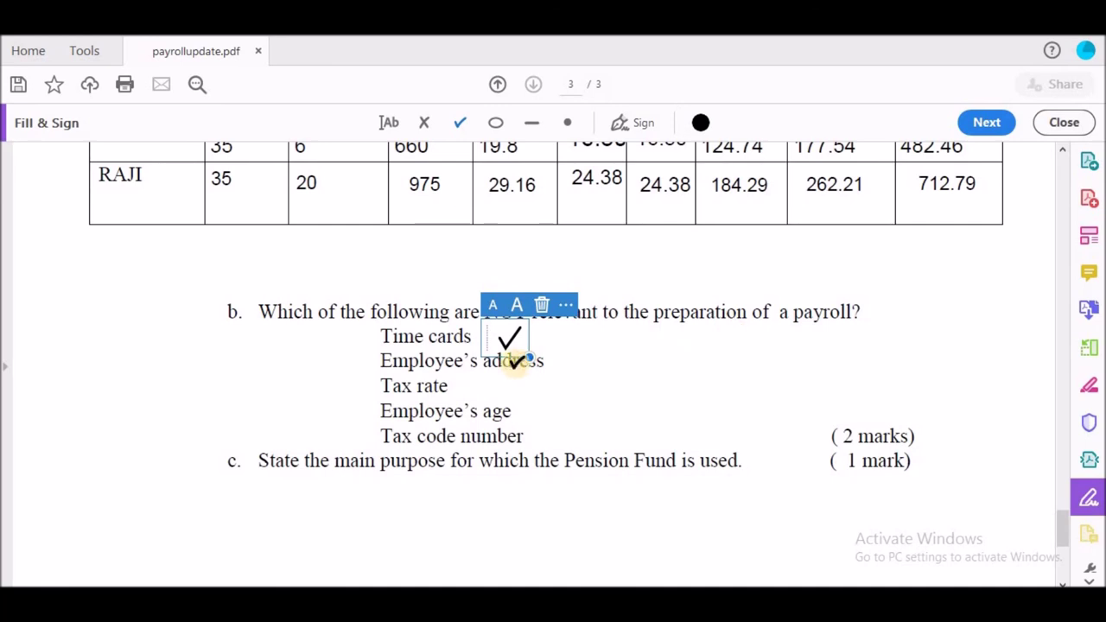
left_click(424, 123)
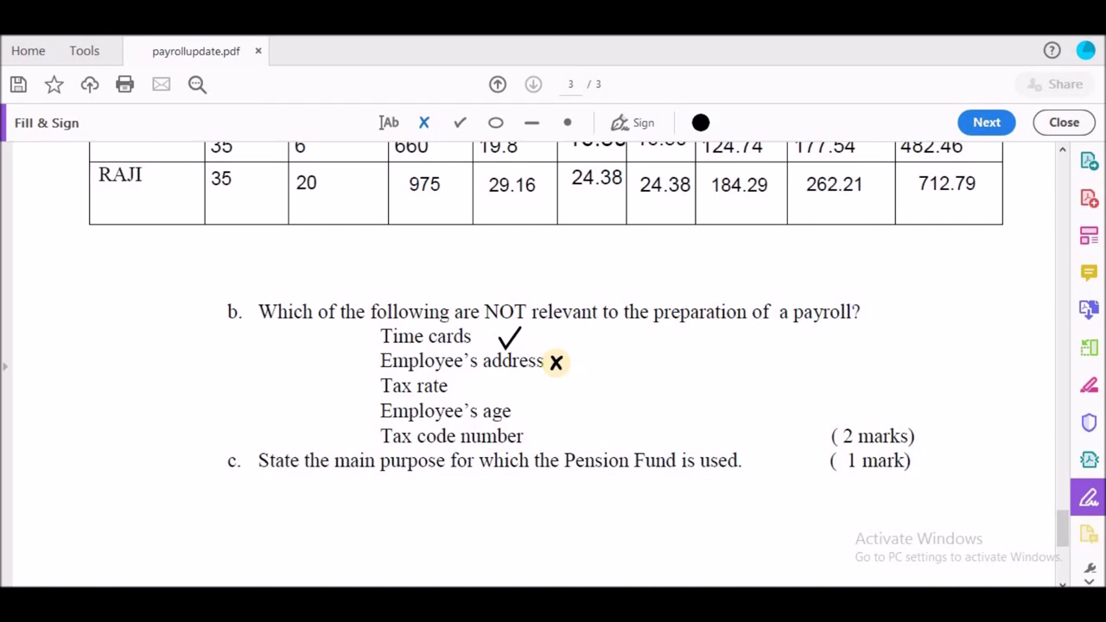
left_click(551, 360)
Place a check mark beside Tax rate and a cross beside Employee's age in question b's list.
left_click(461, 124)
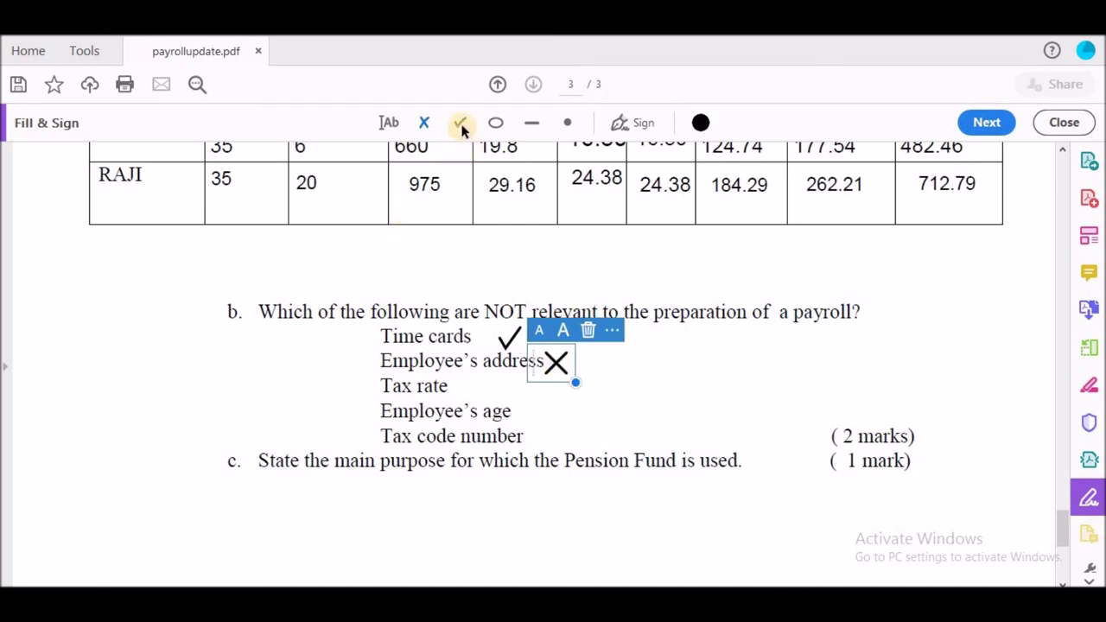
left_click(486, 385)
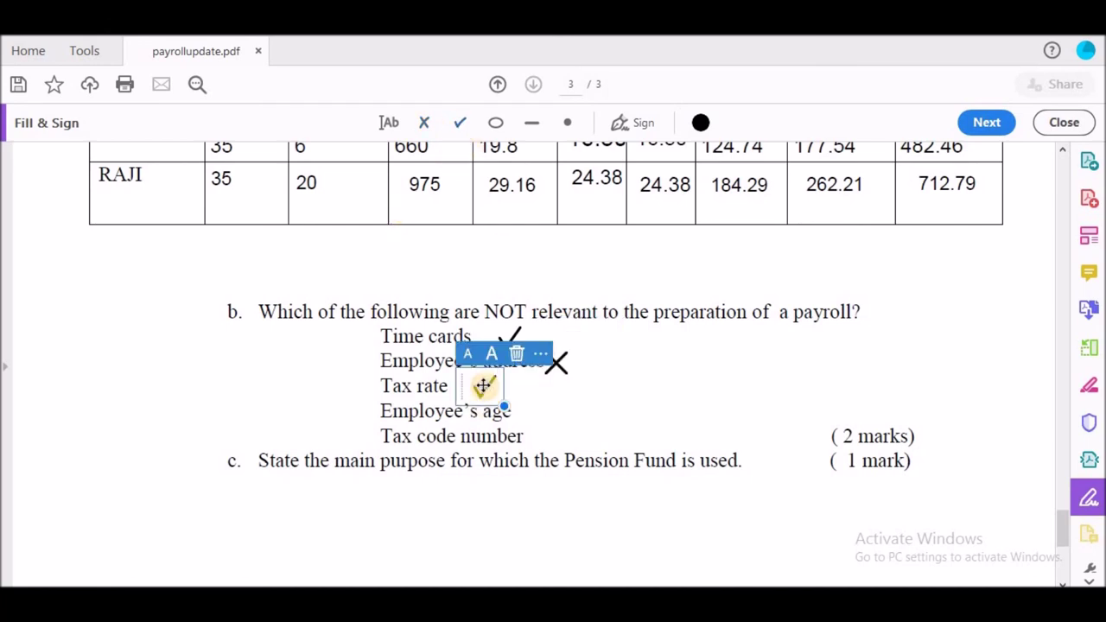
left_click(424, 123)
left_click(525, 411)
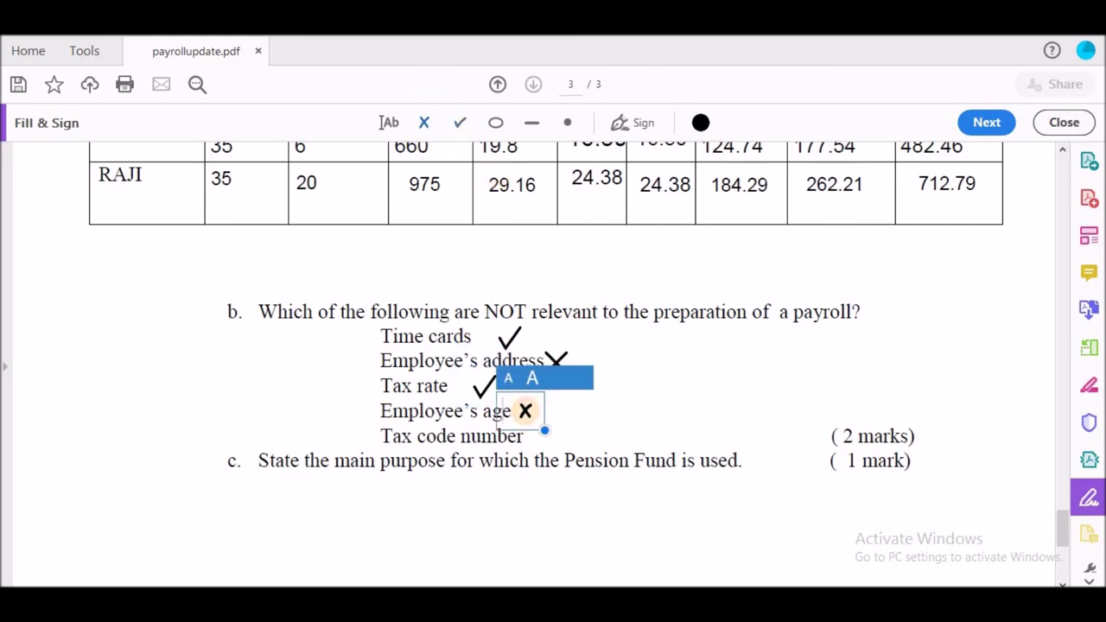
Place a check mark beside Tax code number, the last item in question b's list.
left_click(459, 123)
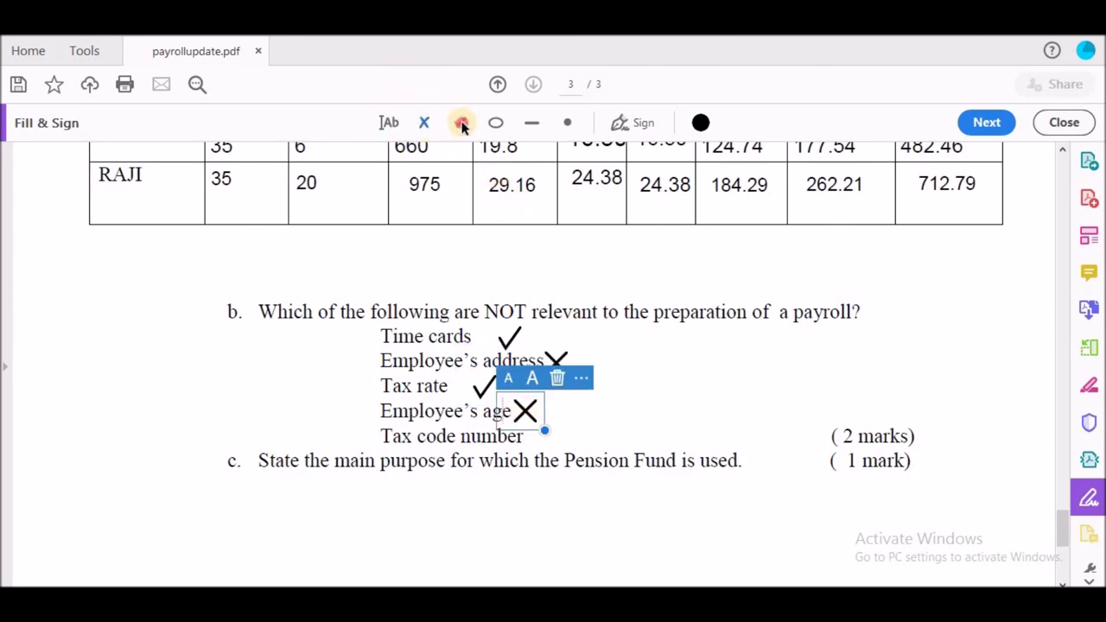
left_click(541, 434)
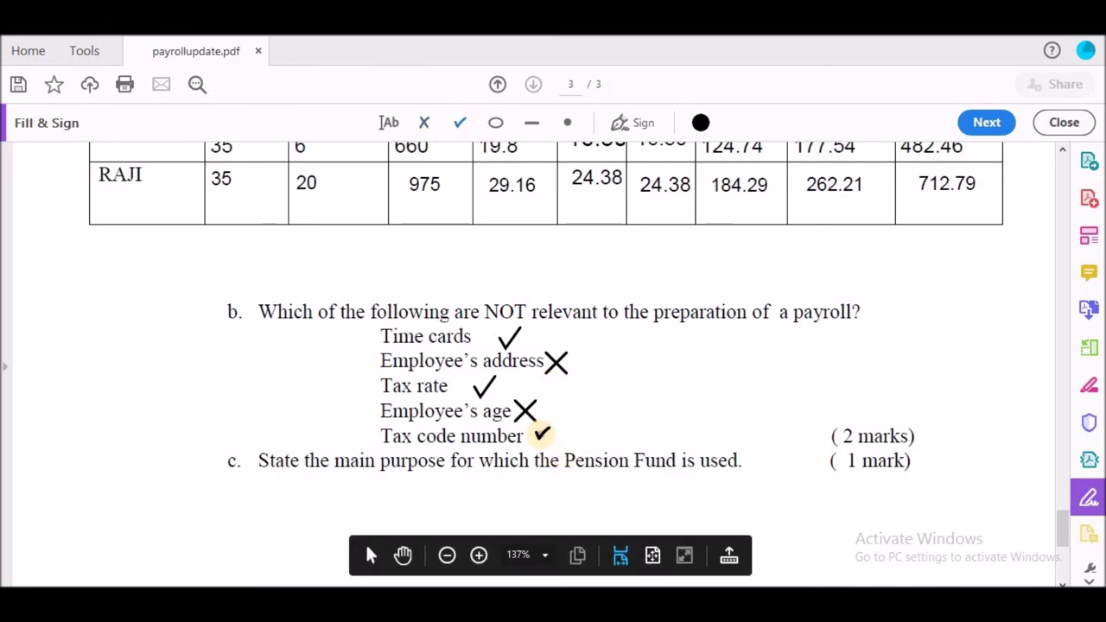
left_click(541, 432)
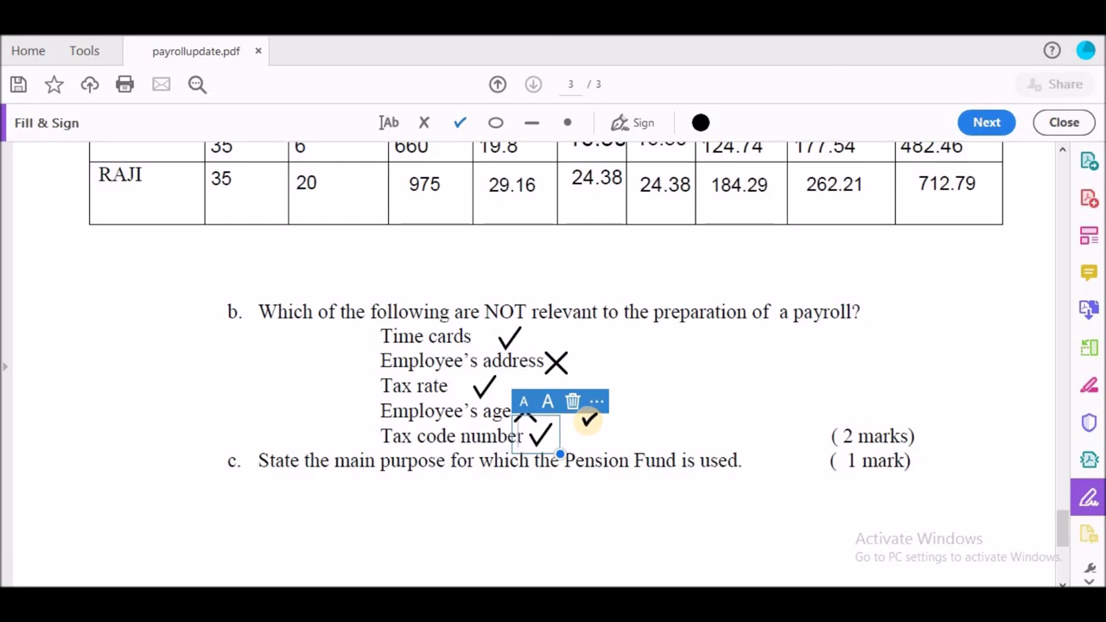
Start a text entry directly below question c about the main purpose of the Pension Fund.
left_click(388, 124)
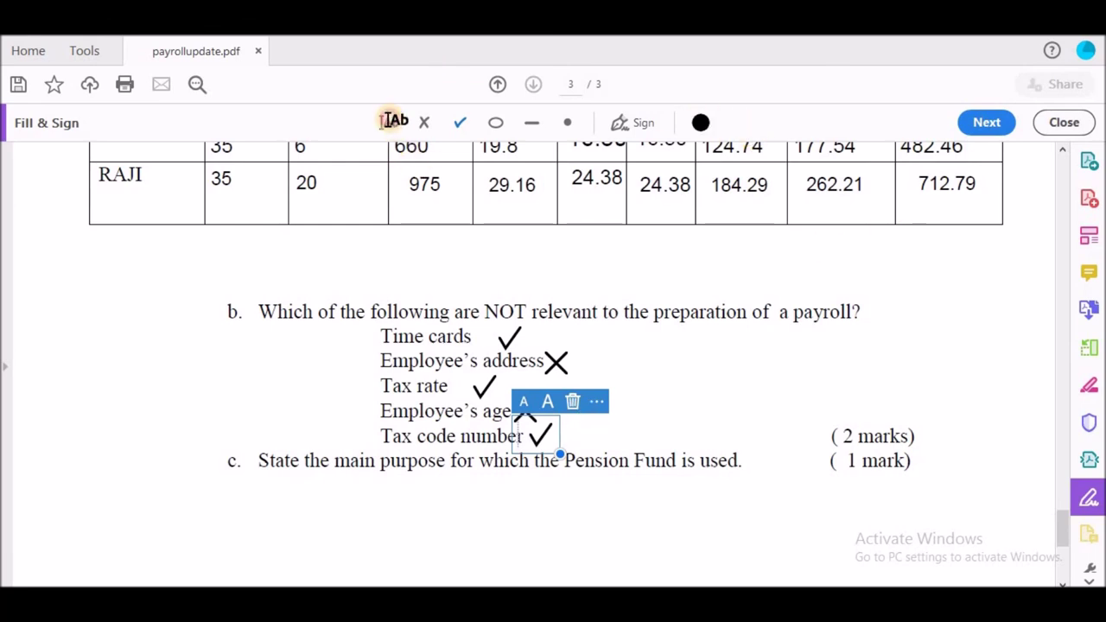
left_click(275, 485)
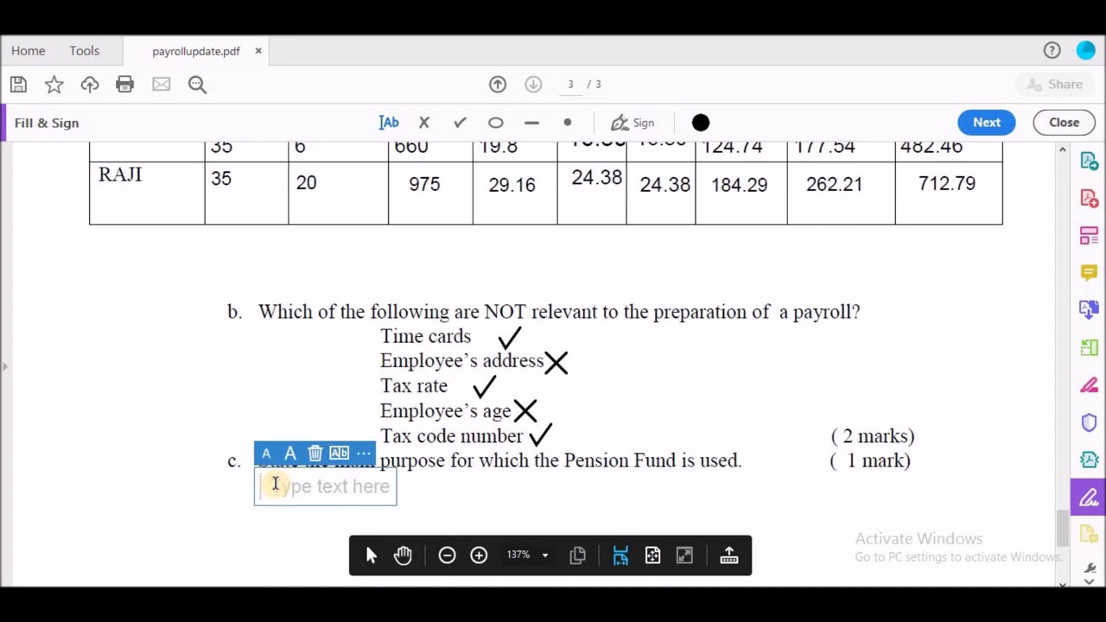